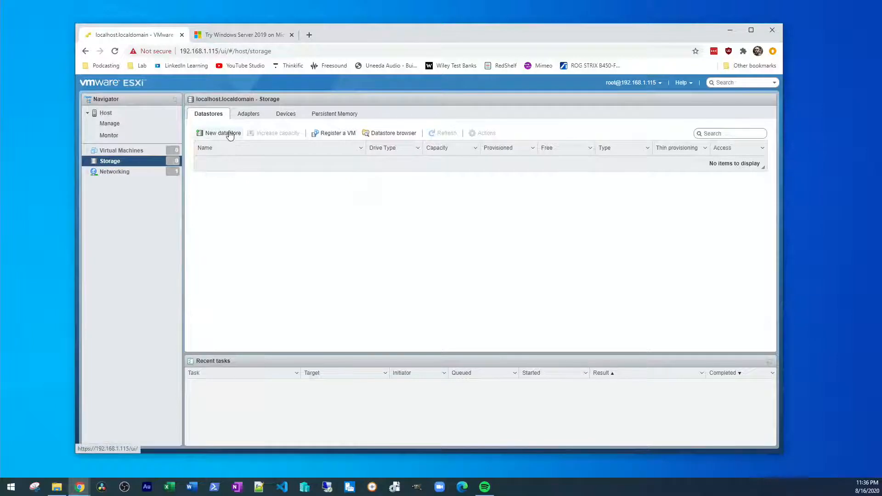
Step: Start a new VMFS datastore named Datastore01 on the local PNY SSD
click(228, 133)
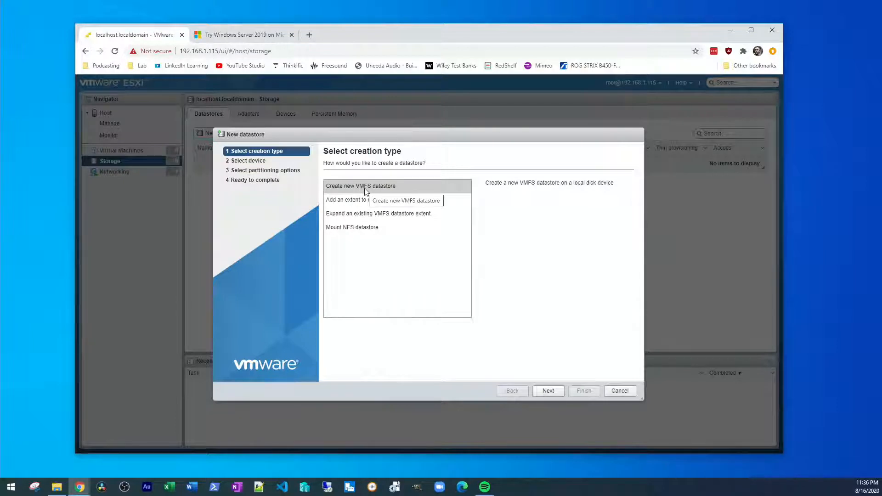
click(548, 390)
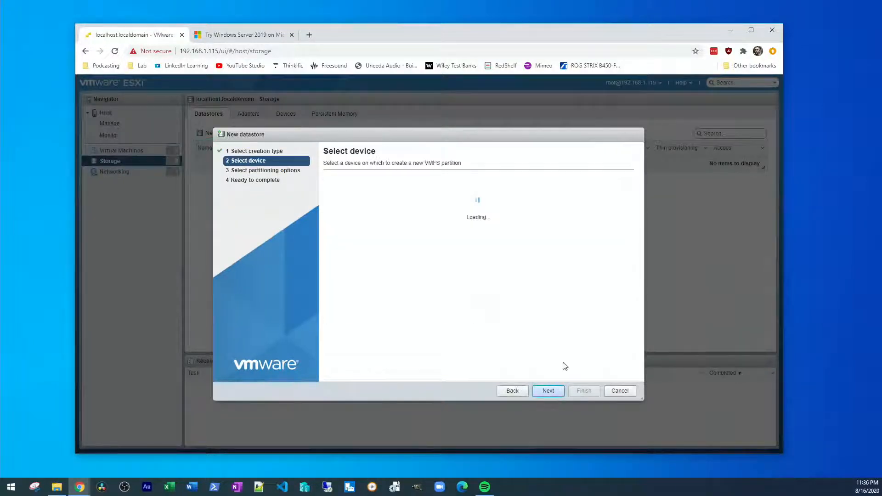
click(423, 194)
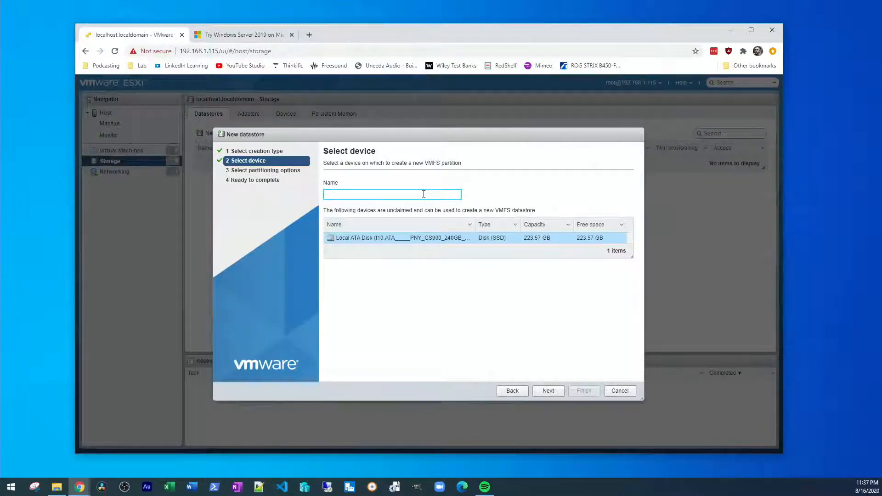
text(Datastore01)
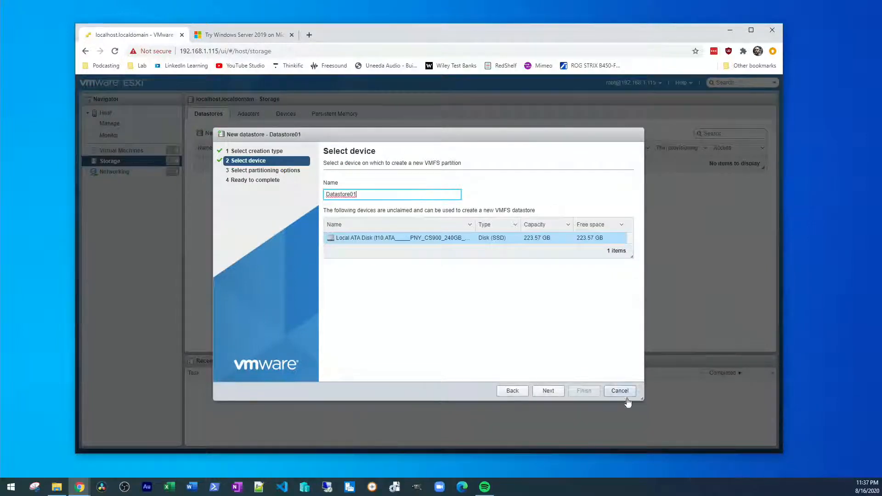
Step: Use the full disk with VMFS 6, finish, and confirm erasing the disk
click(548, 390)
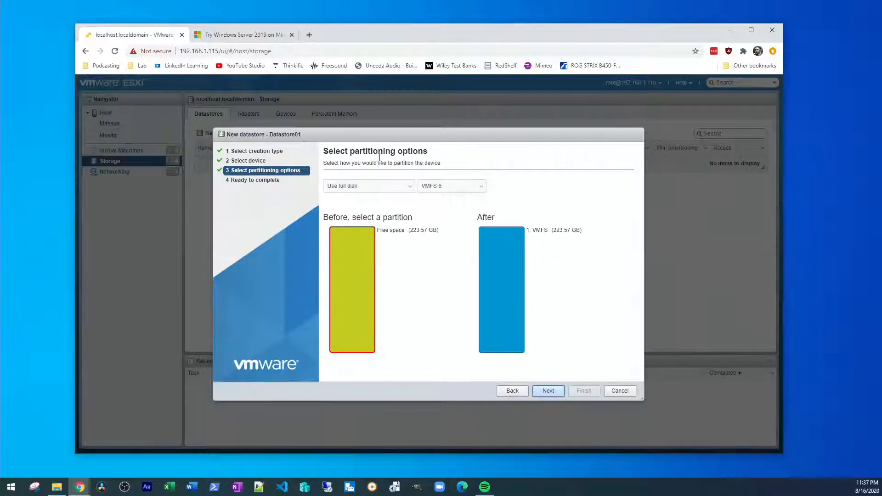
click(445, 186)
click(461, 186)
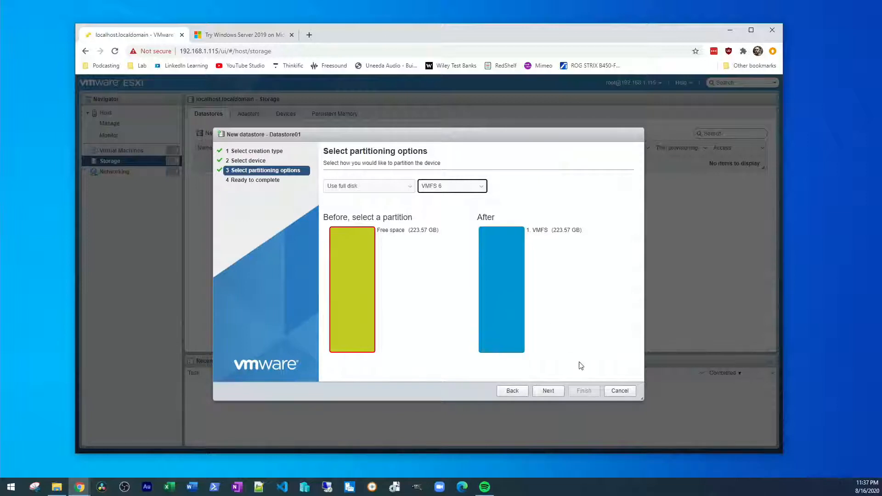
click(548, 391)
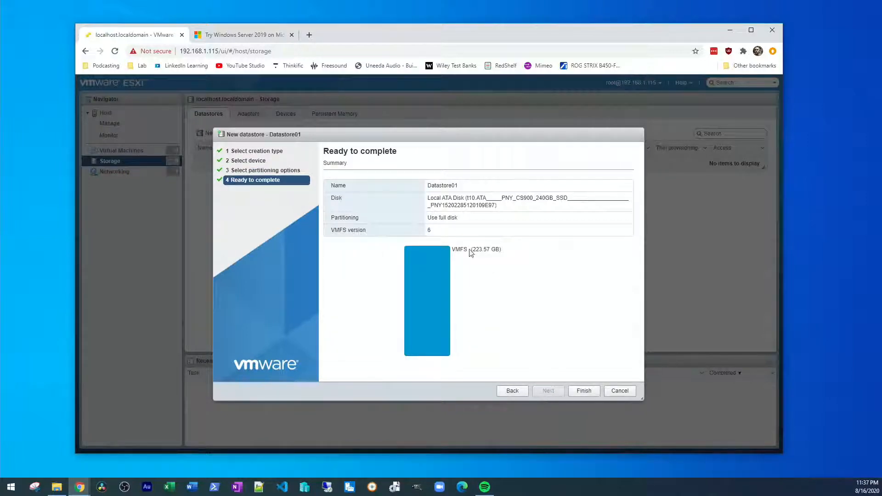
click(591, 391)
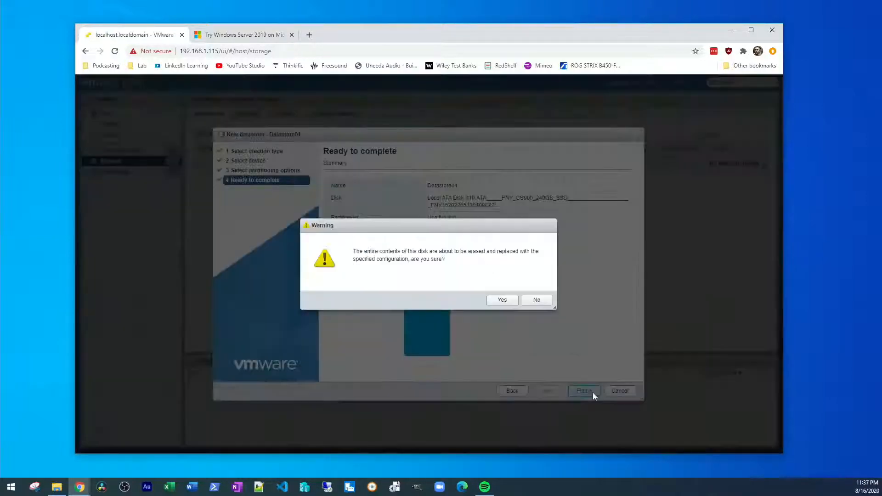
click(504, 300)
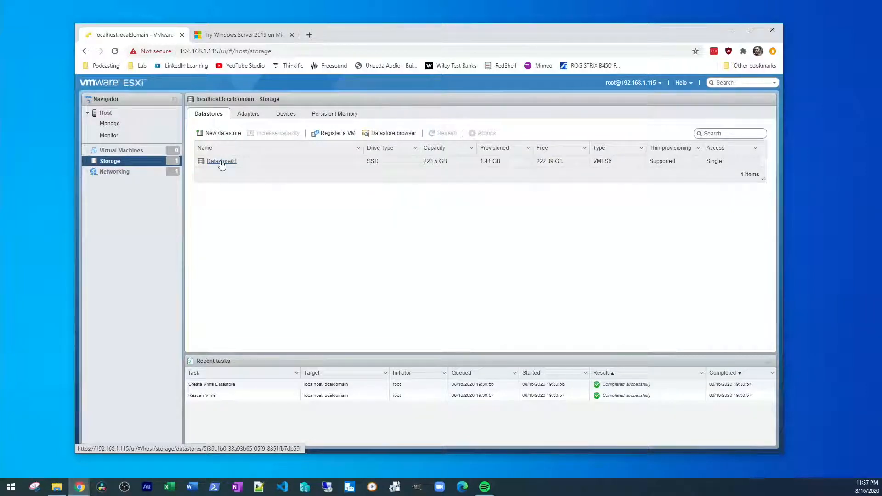
Step: In Datastore01's browser, create a Media directory in the root and select it
click(221, 162)
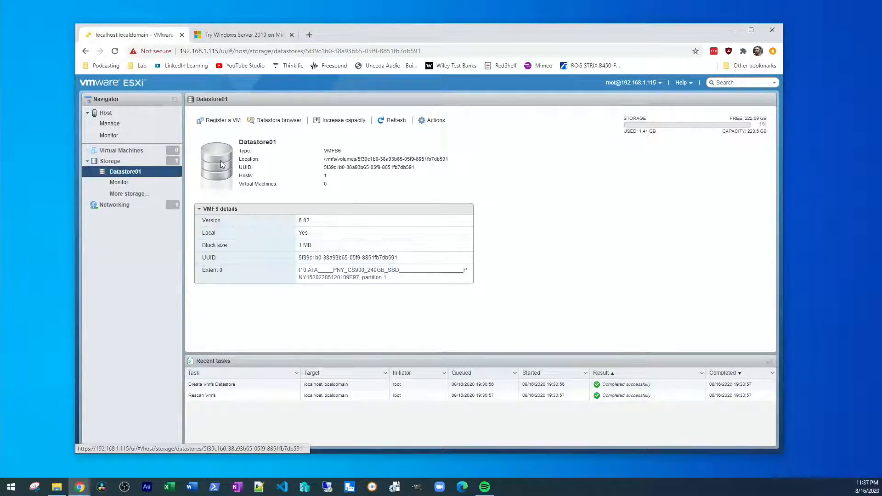
click(280, 120)
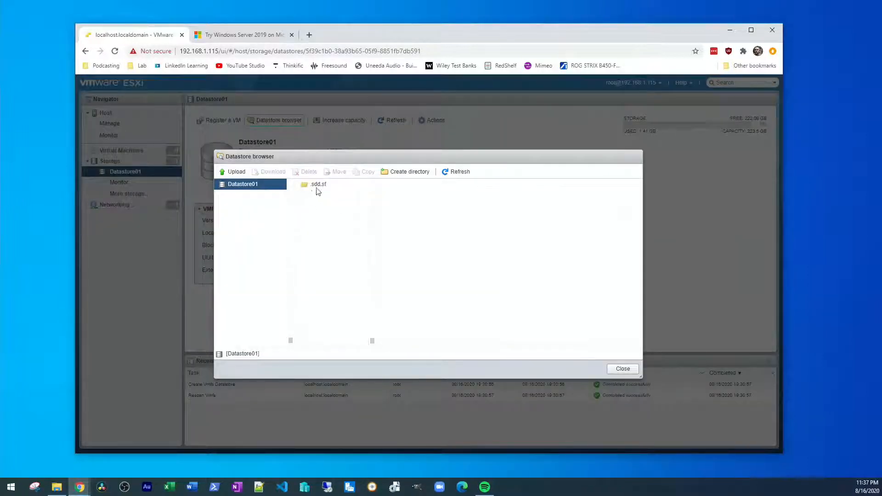
click(408, 173)
click(440, 247)
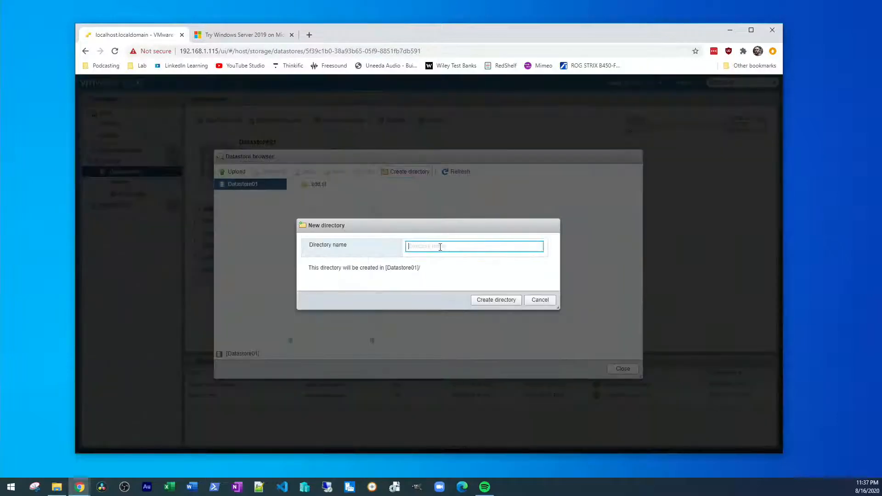
text(ME)
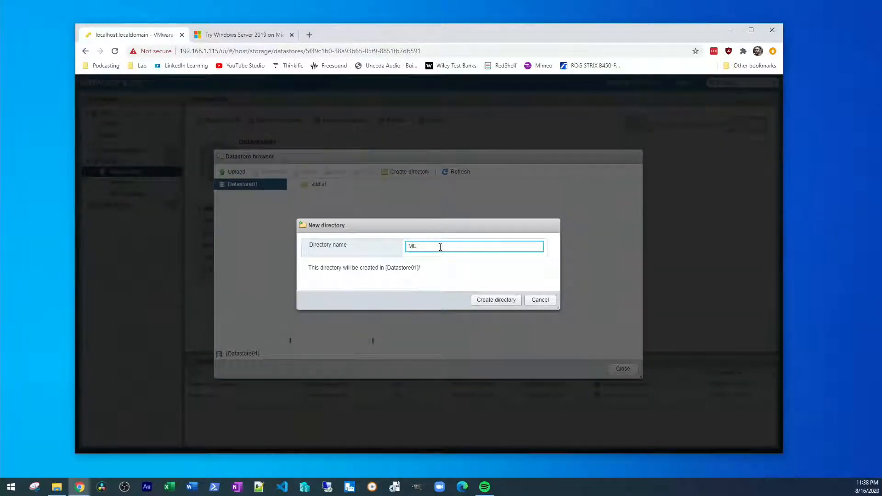
click(495, 300)
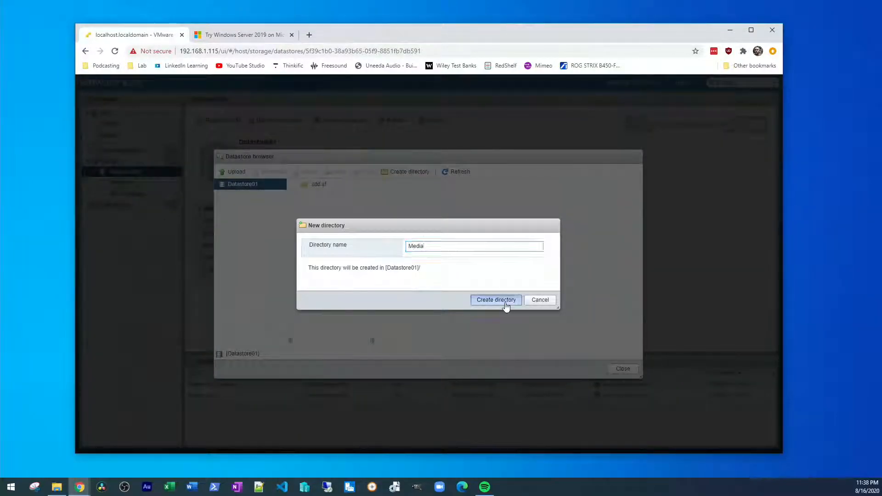
click(327, 197)
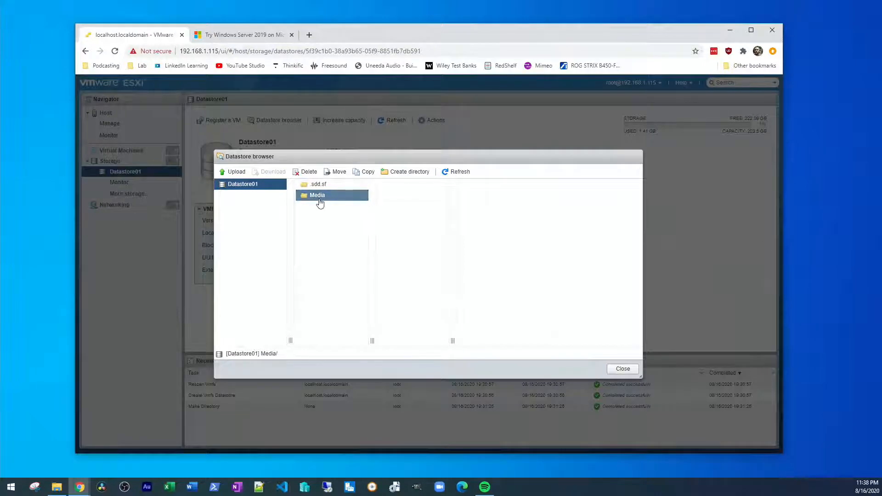
Step: In the upload picker, browse to Desktop > Lab and list files in details view sorted by size
click(231, 175)
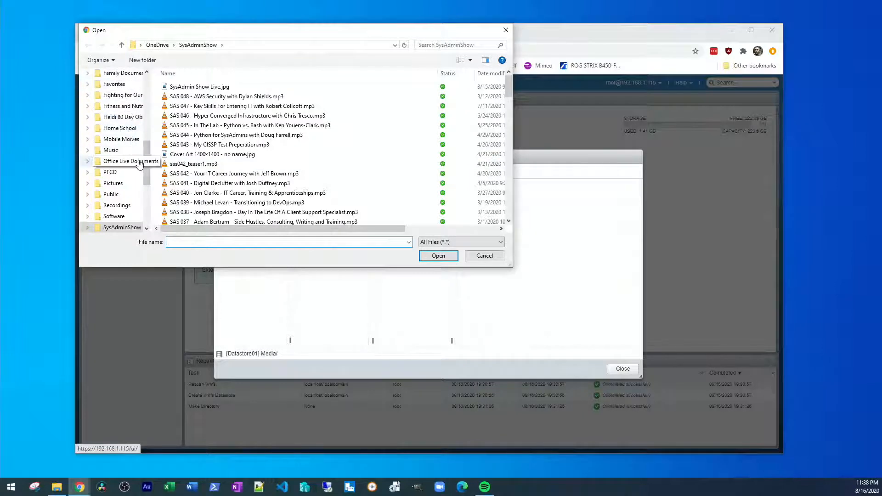
drag(146, 163, 141, 98)
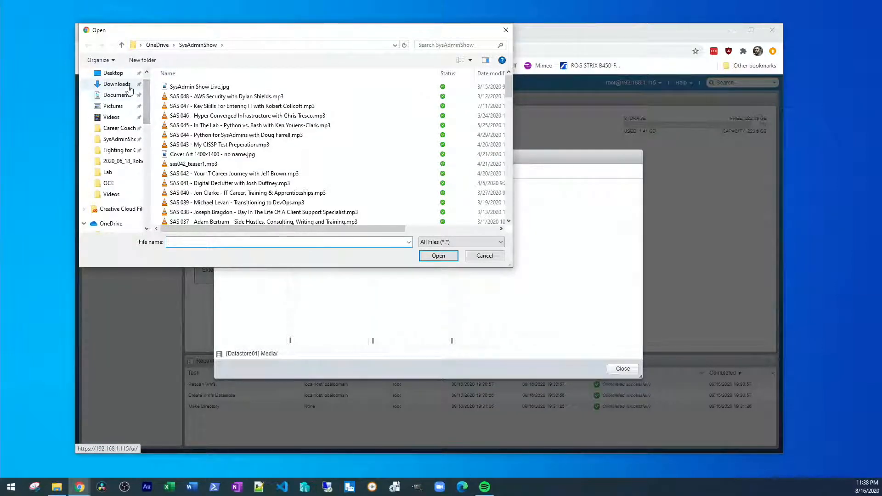
scroll(117, 115, up, 1)
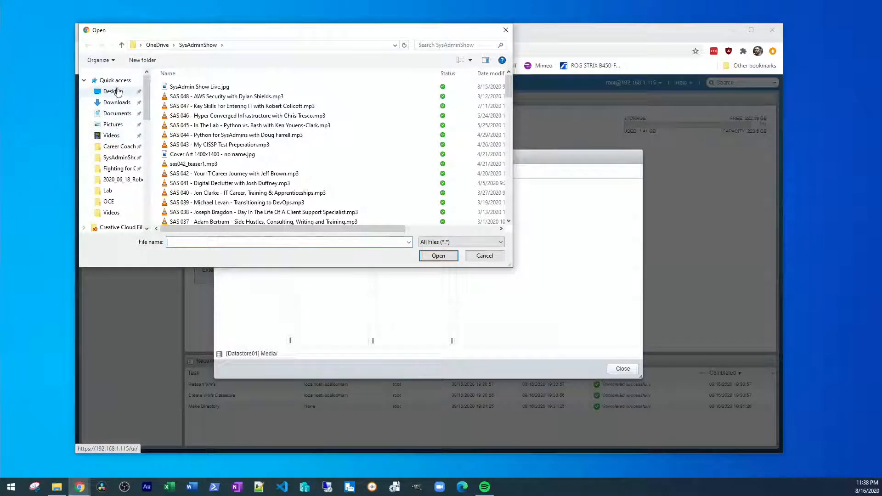
click(115, 91)
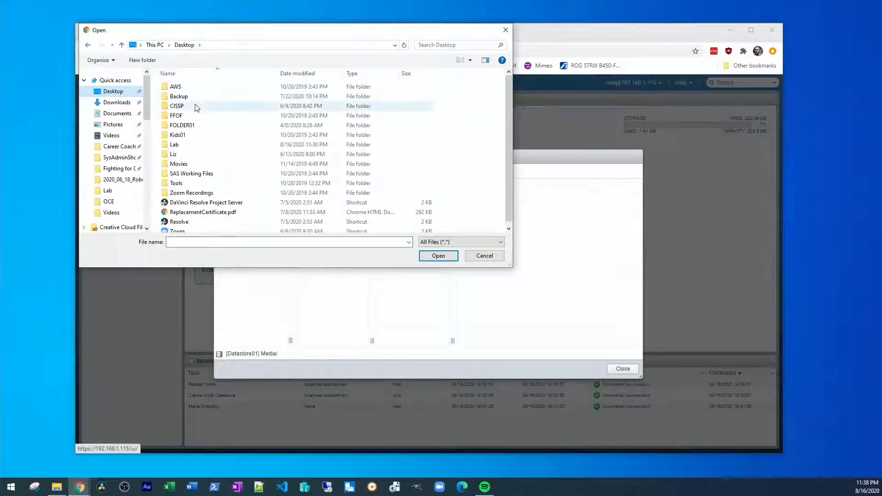
click(202, 145)
double_click(203, 146)
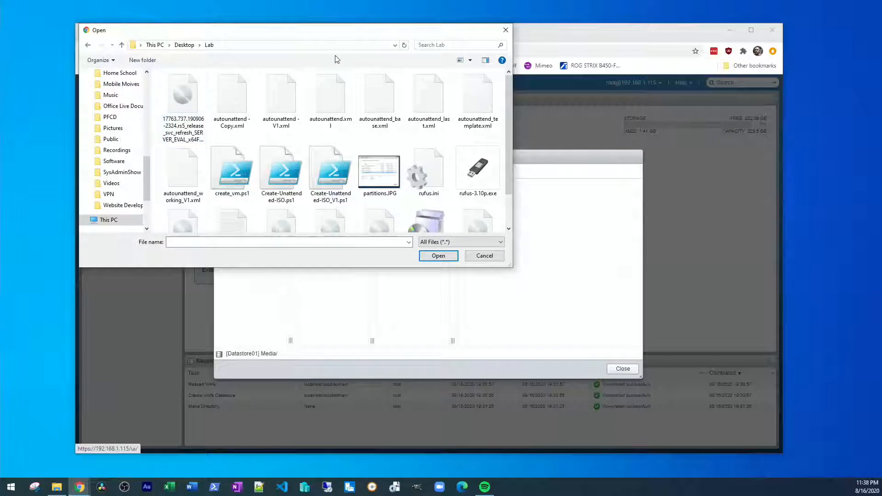
click(469, 60)
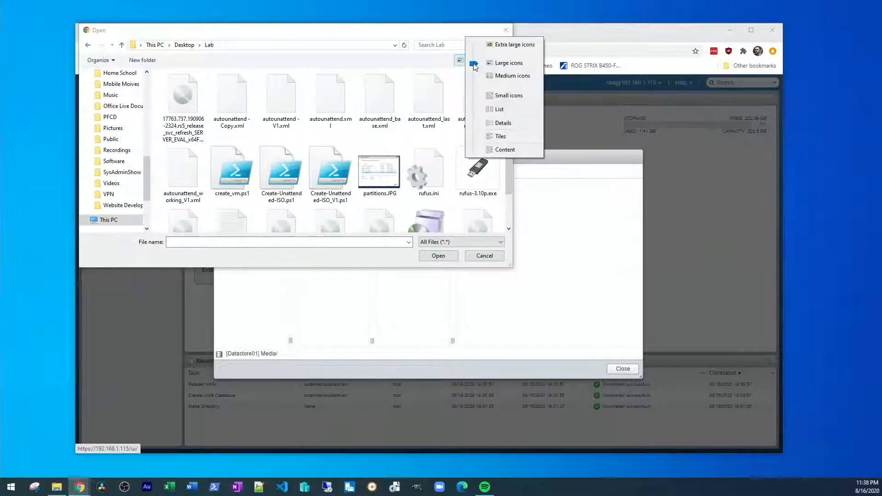
click(489, 123)
scroll(438, 151, down, 2)
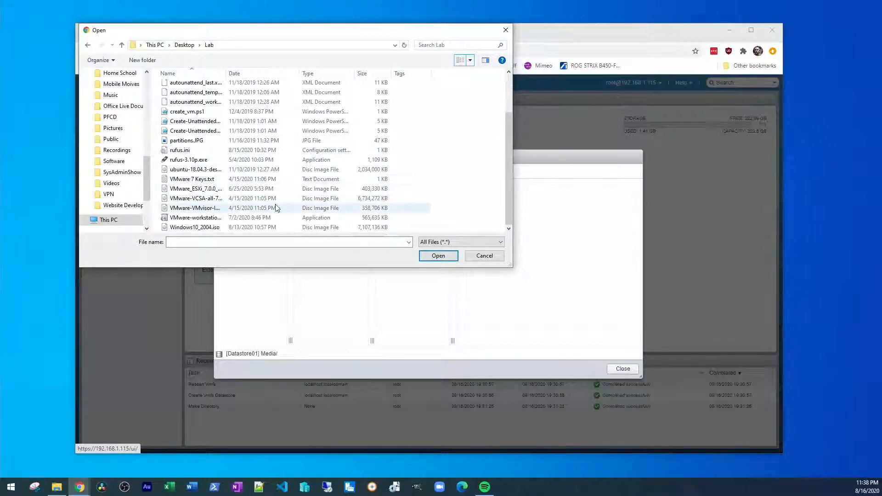
click(386, 73)
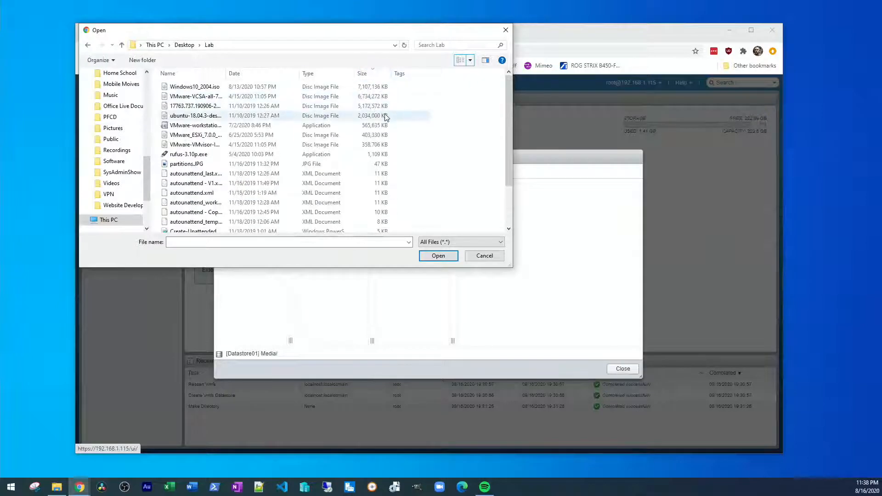
drag(227, 77, 275, 75)
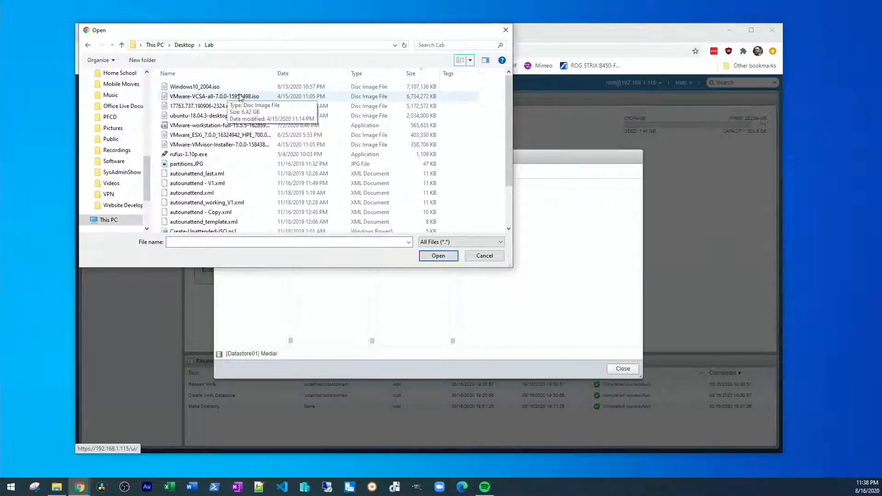
Step: Upload the 17763.737 Windows Server evaluation ISO to Media and close the browser
click(234, 107)
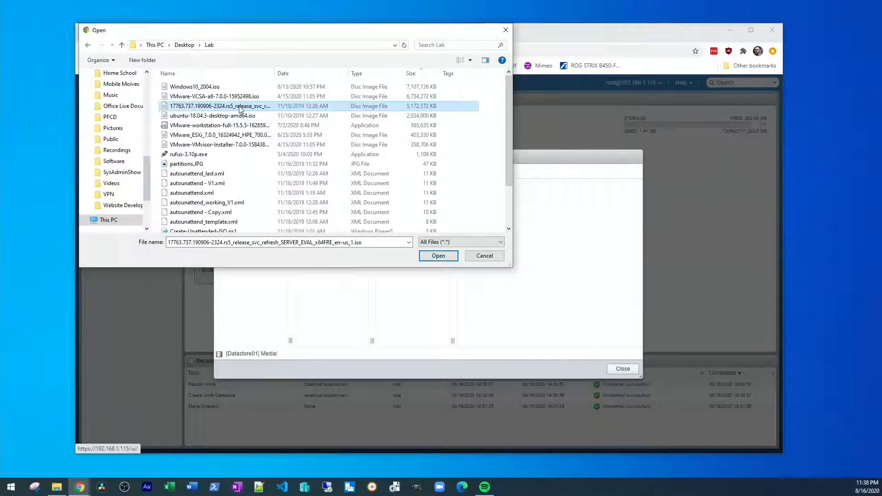
click(231, 125)
click(231, 118)
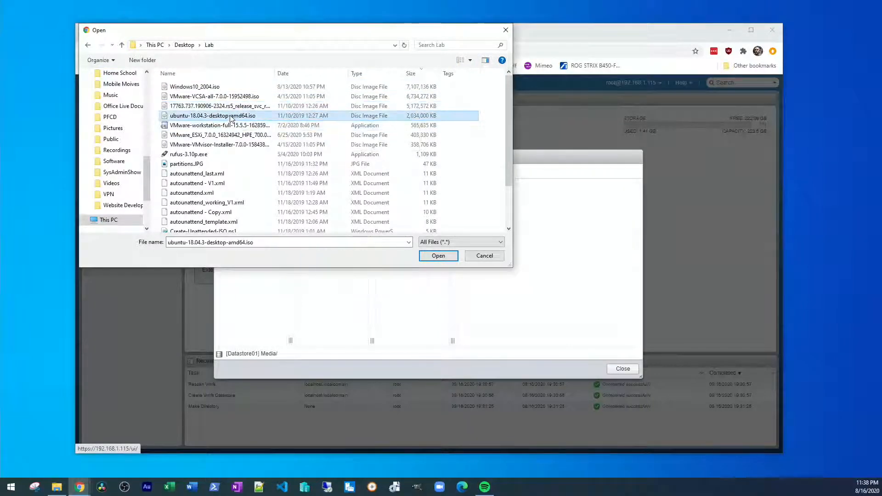
click(230, 109)
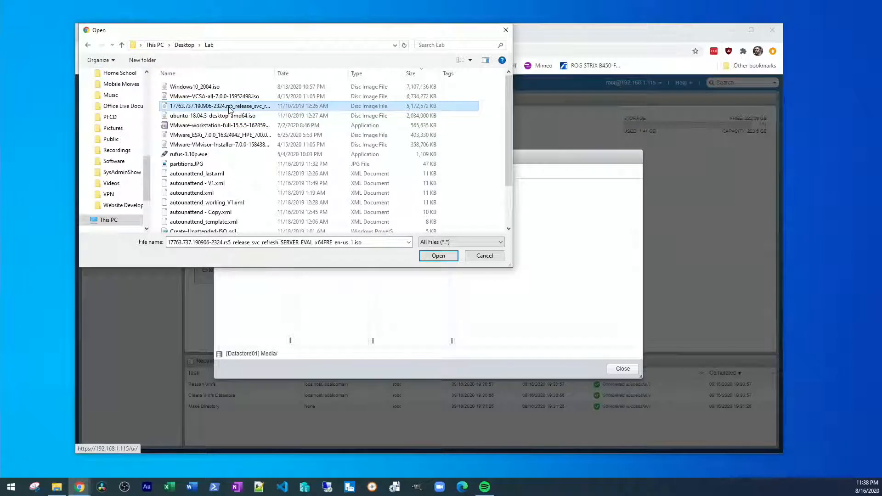
click(438, 255)
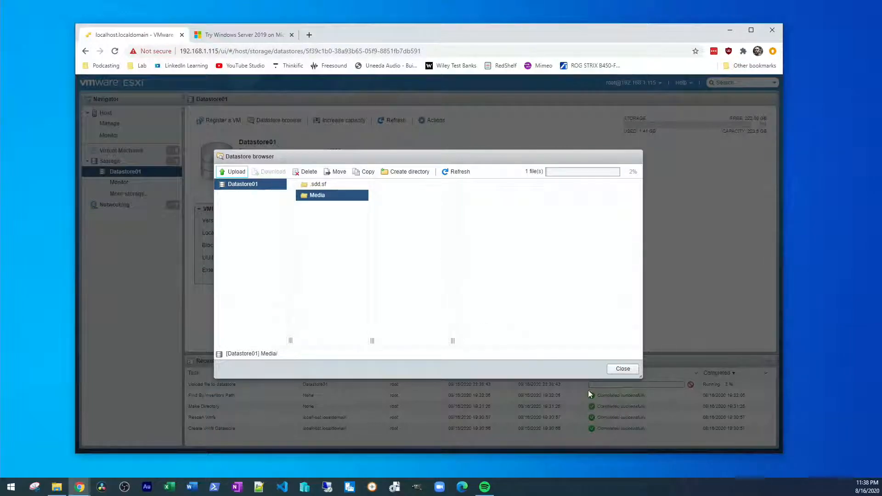
click(621, 368)
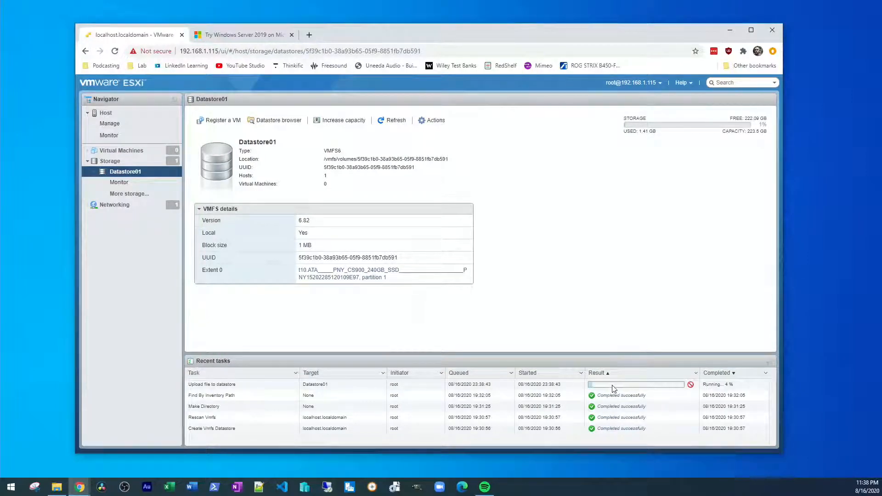
Step: Reopen the datastore browser and upload the ubuntu-18.04.3 desktop ISO into Media
click(272, 121)
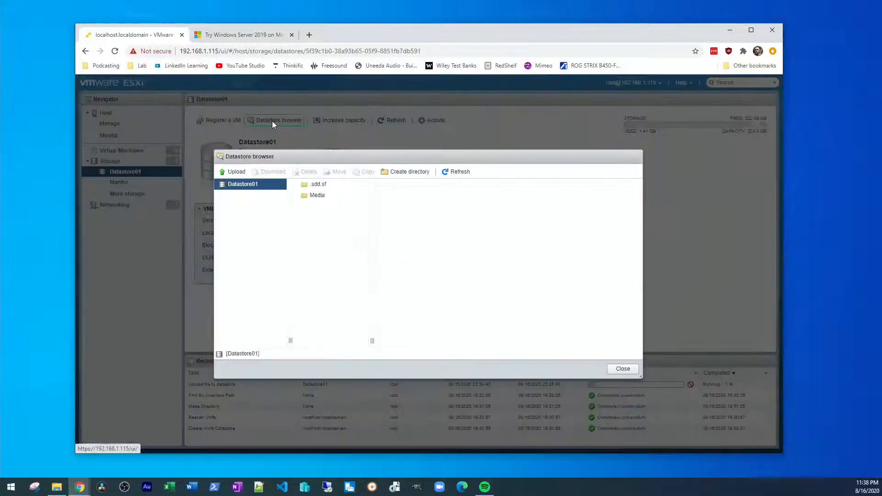
click(232, 171)
click(484, 256)
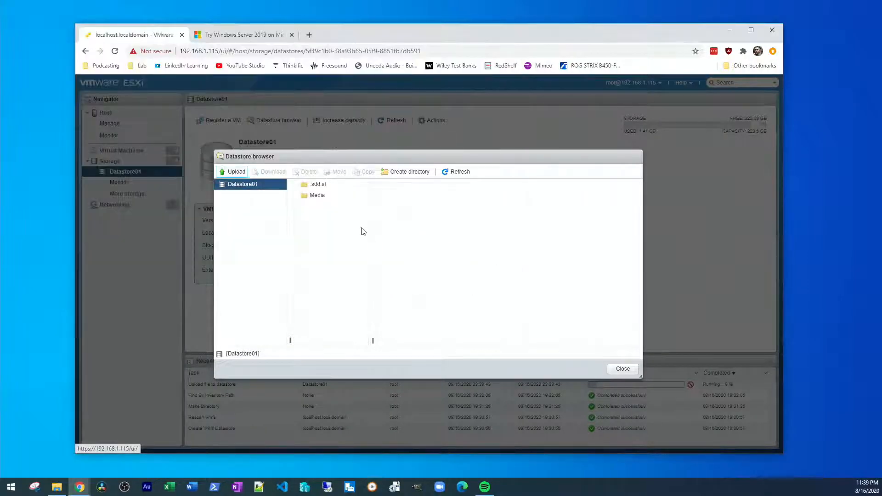
click(317, 195)
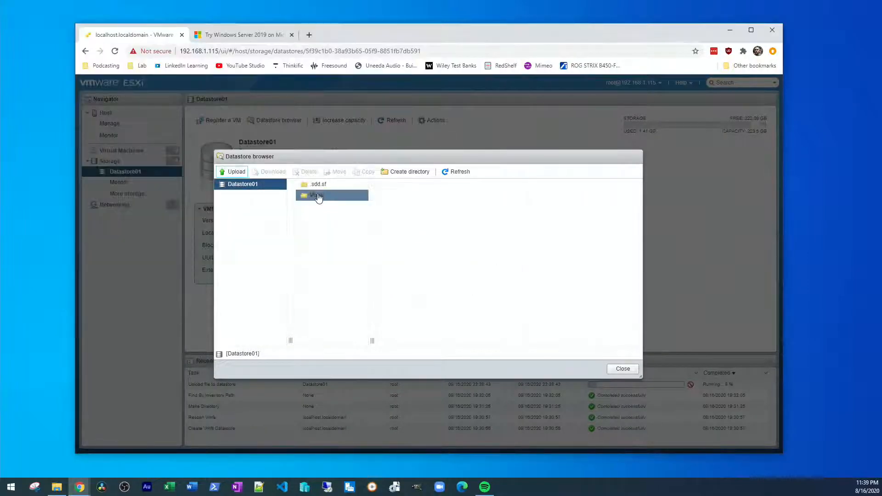
click(236, 172)
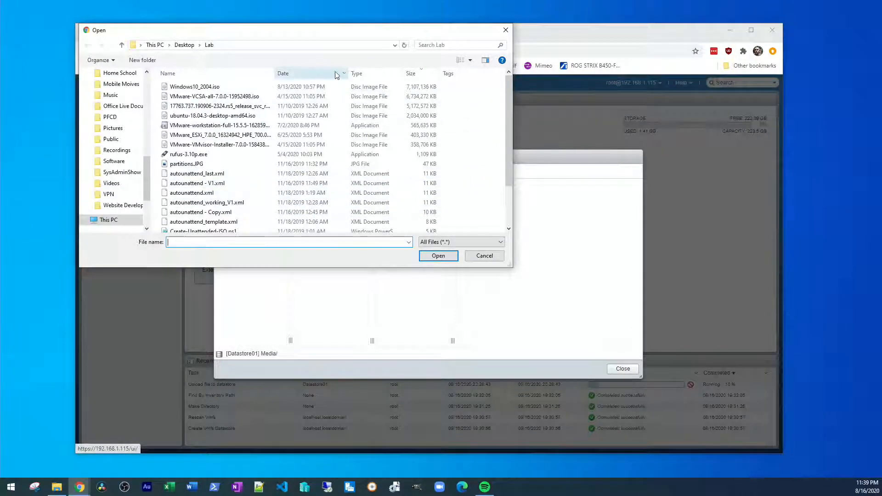
click(232, 115)
click(427, 254)
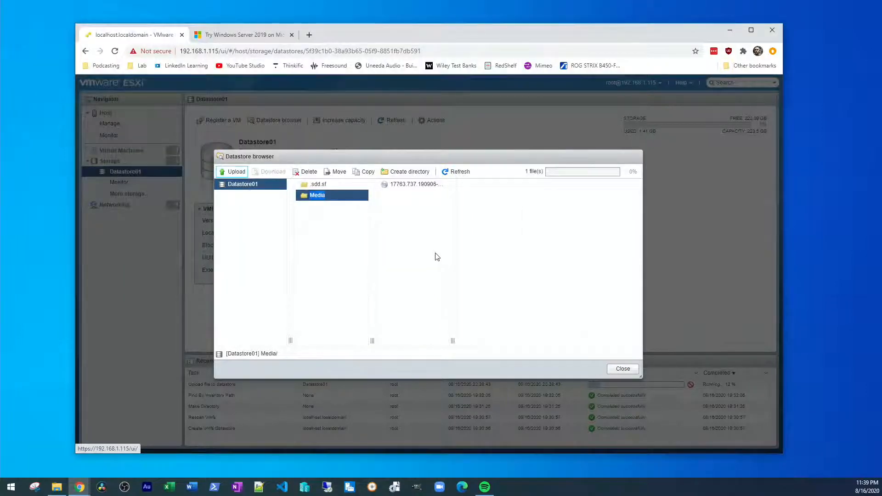
Step: Upload Windows10_2004.iso into Media as well, then close the browser
click(230, 171)
click(195, 86)
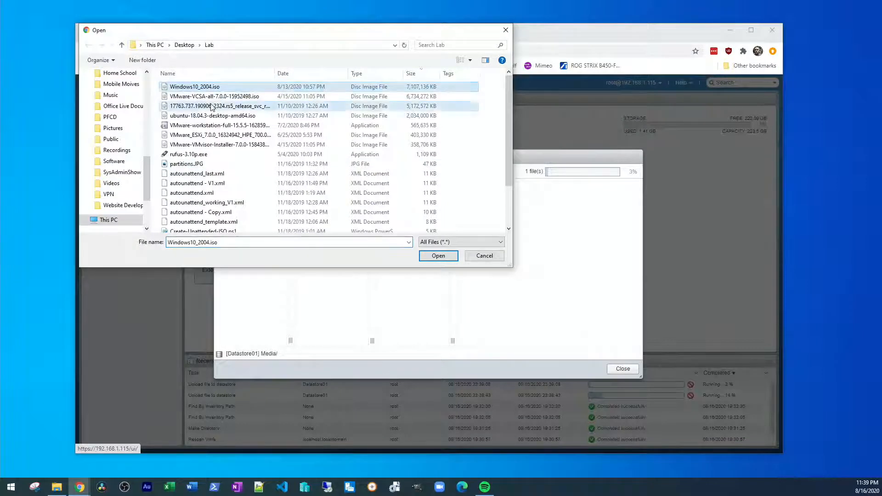
click(212, 106)
click(198, 87)
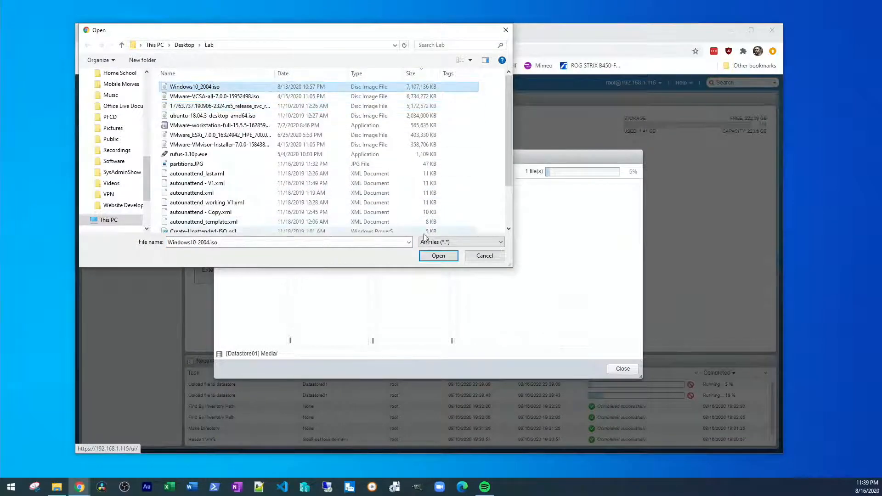
click(438, 255)
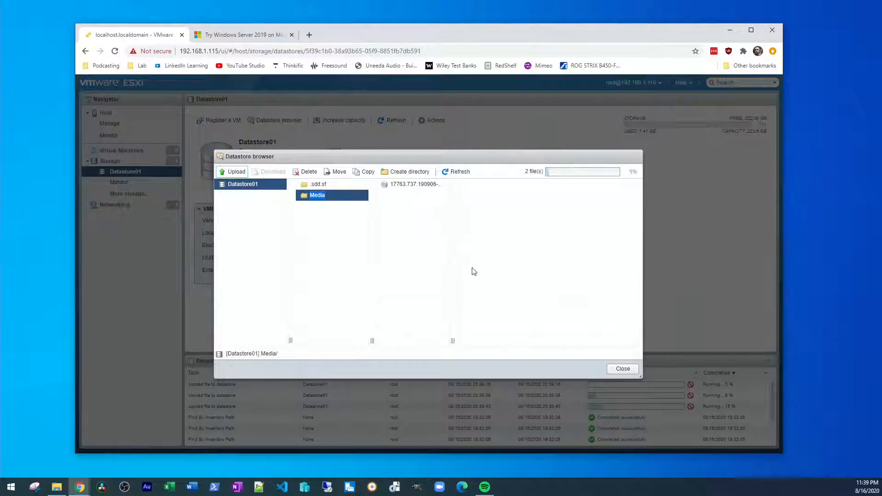
click(628, 370)
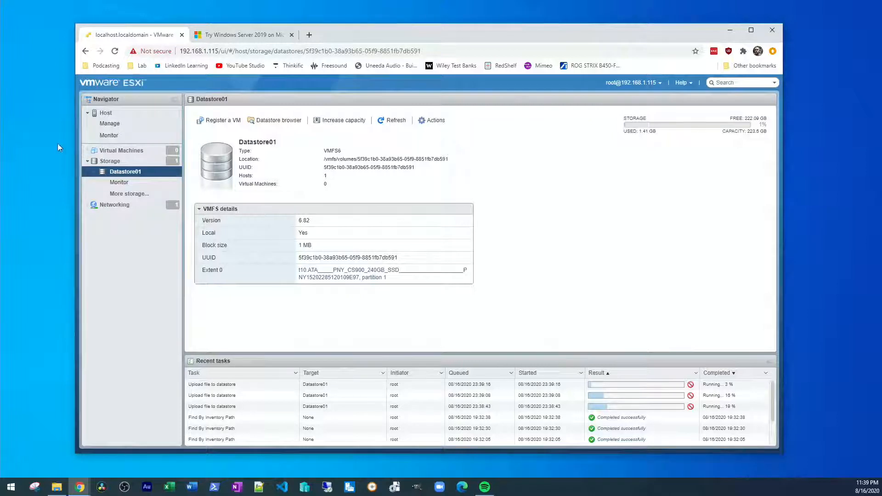
Step: From Virtual Machines, start the Create / Register VM wizard with Create a new virtual machine
click(118, 152)
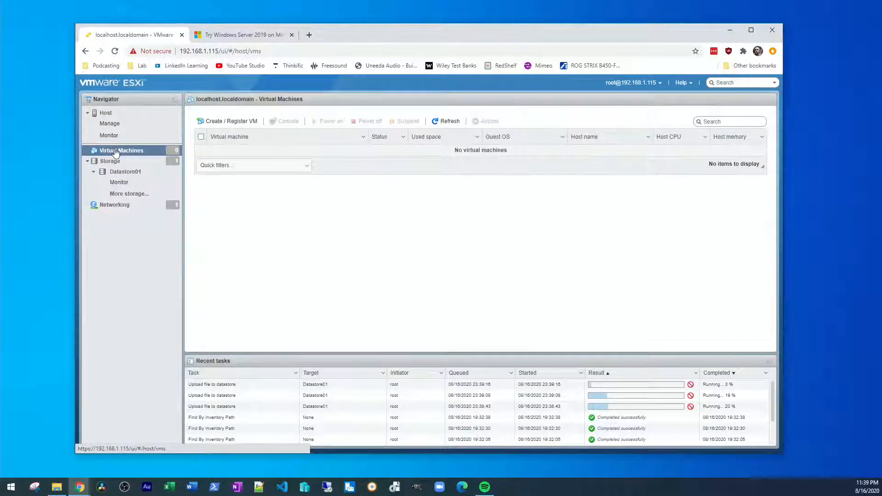
click(239, 124)
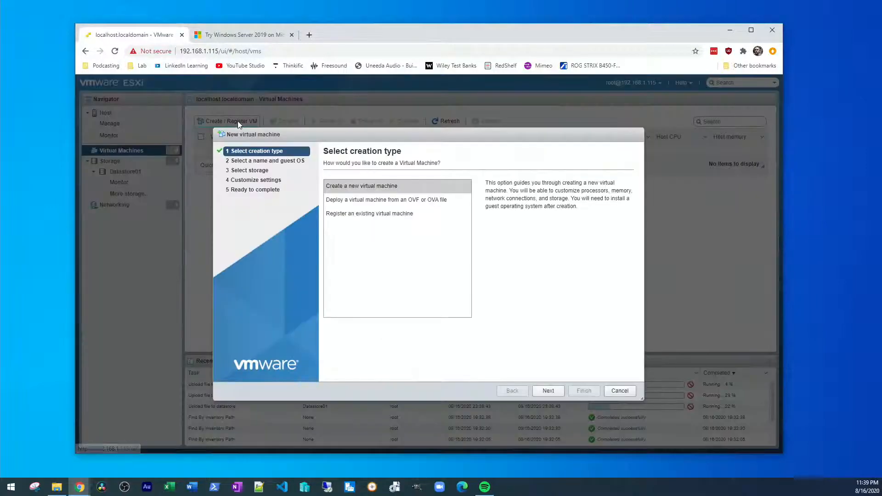
click(385, 186)
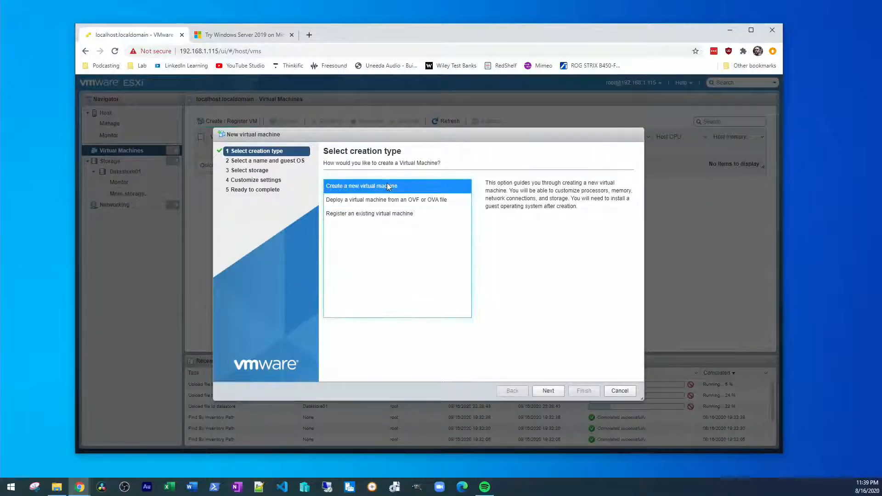
click(548, 390)
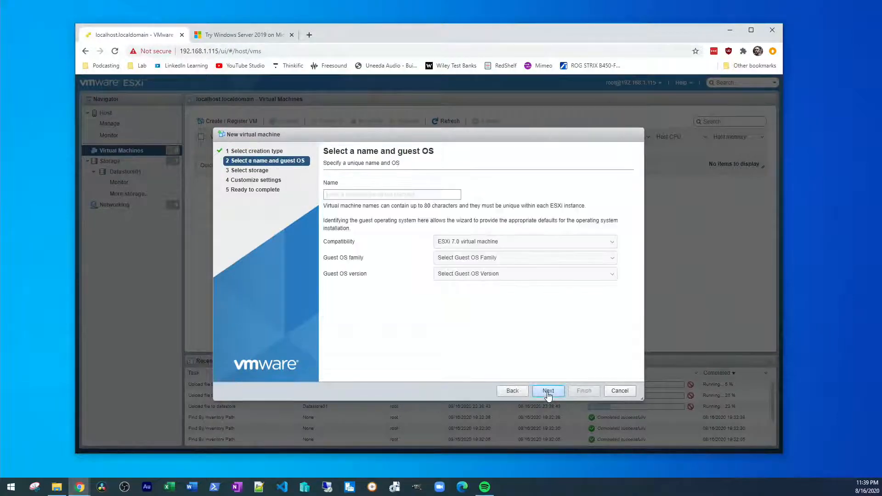
click(510, 392)
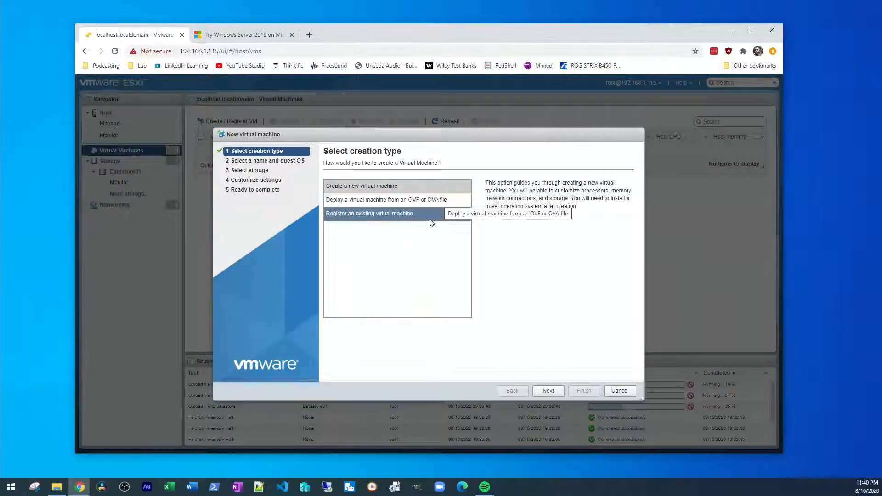
click(432, 216)
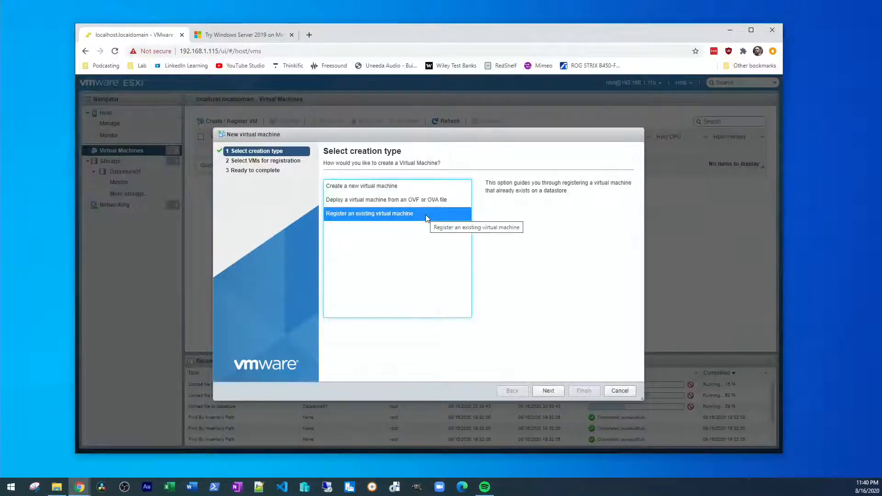
click(404, 185)
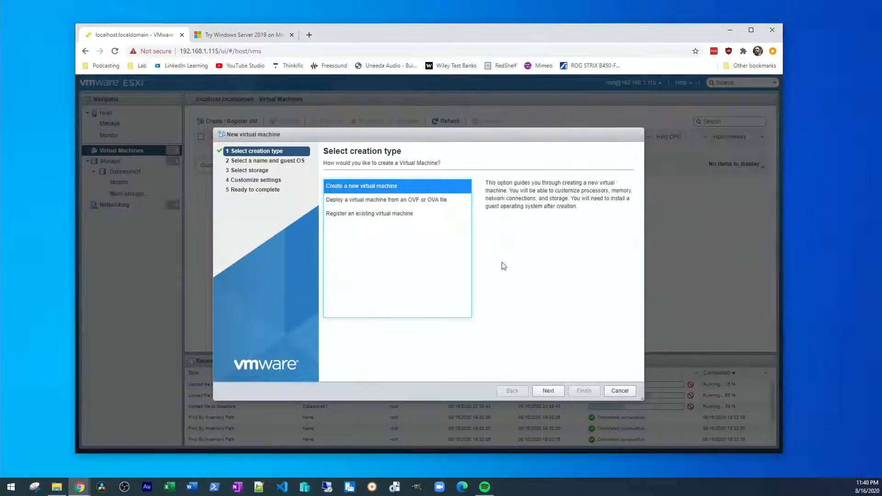
click(548, 390)
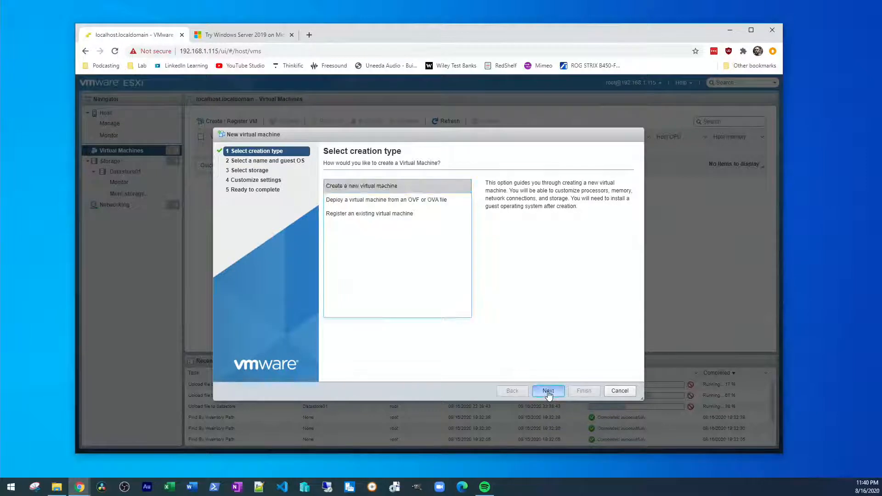
Step: Name the VM VM01 with guest OS Windows / Windows Server 2019 (64-bit)
click(397, 195)
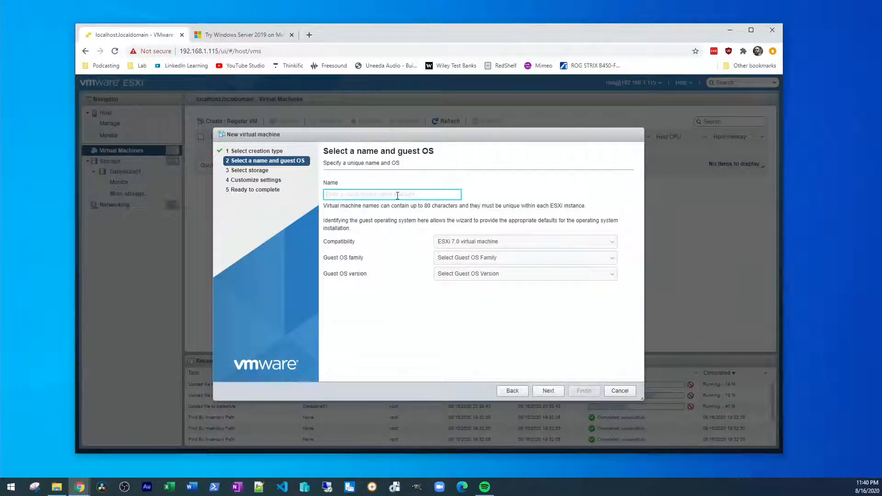
text(VM01)
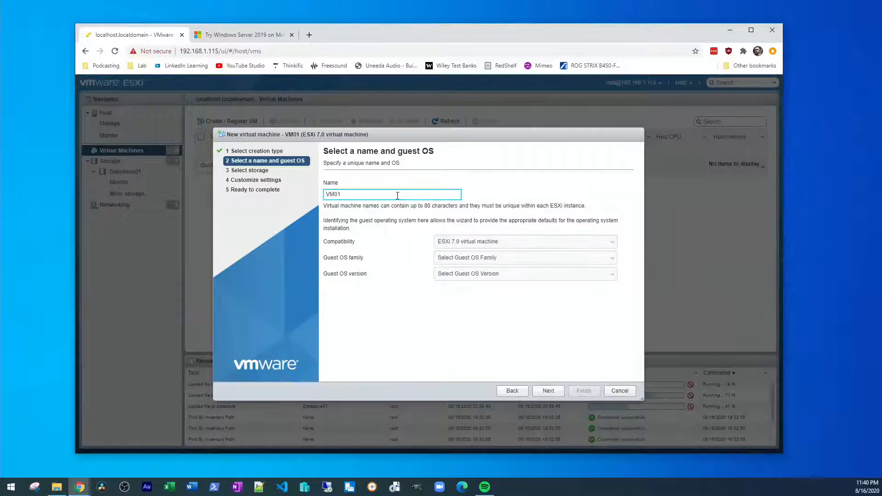
click(509, 259)
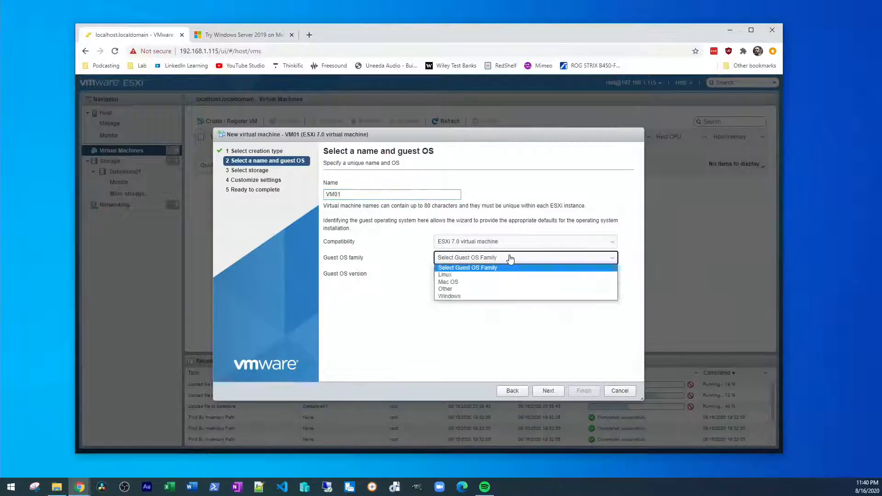
click(481, 296)
click(482, 274)
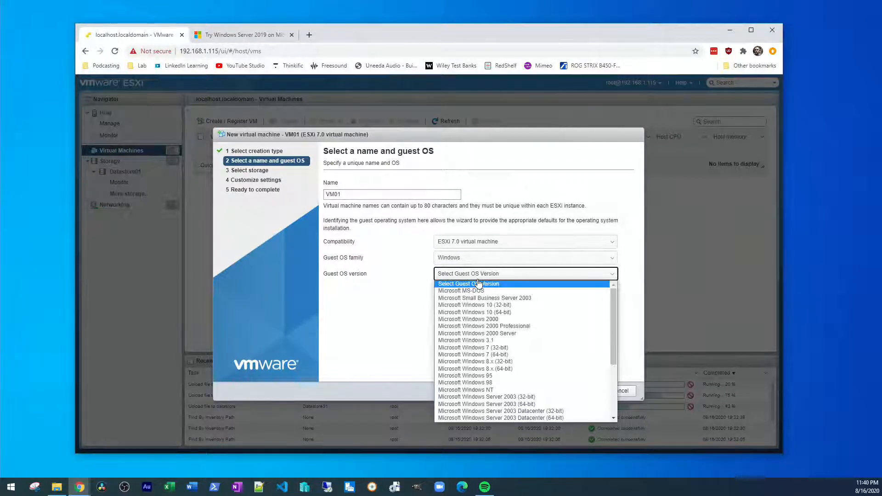
scroll(518, 282, down, 3)
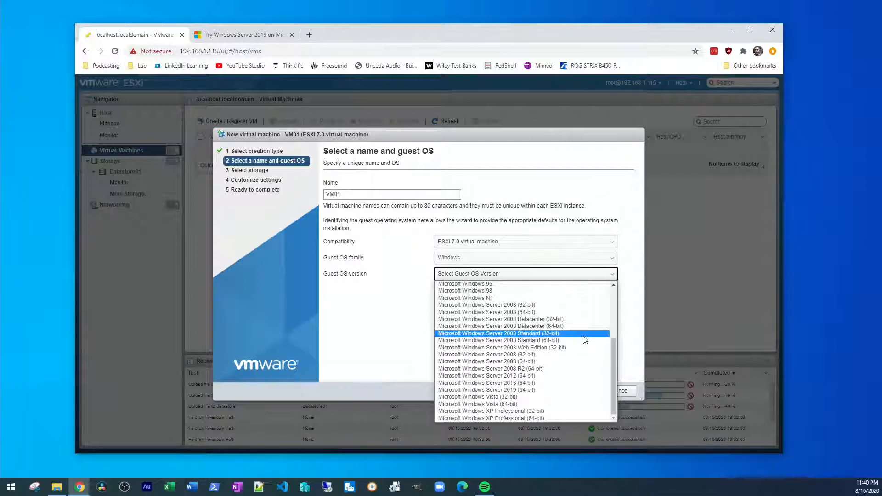
click(546, 391)
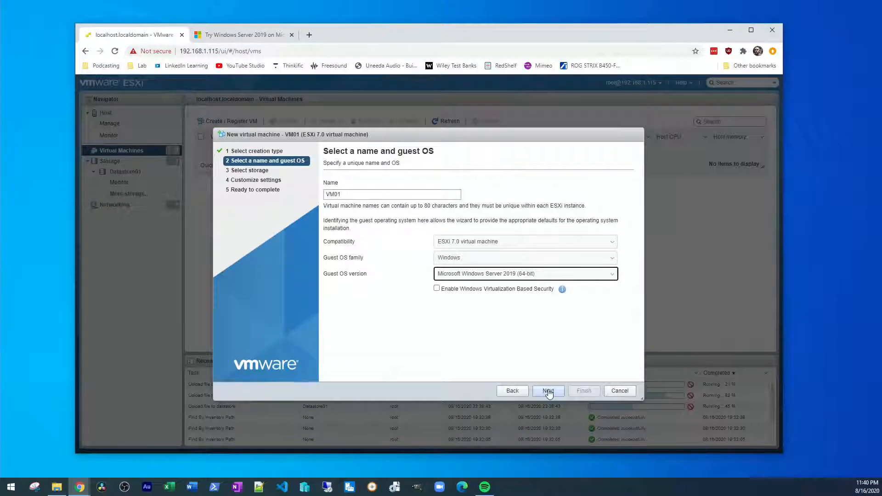
click(548, 391)
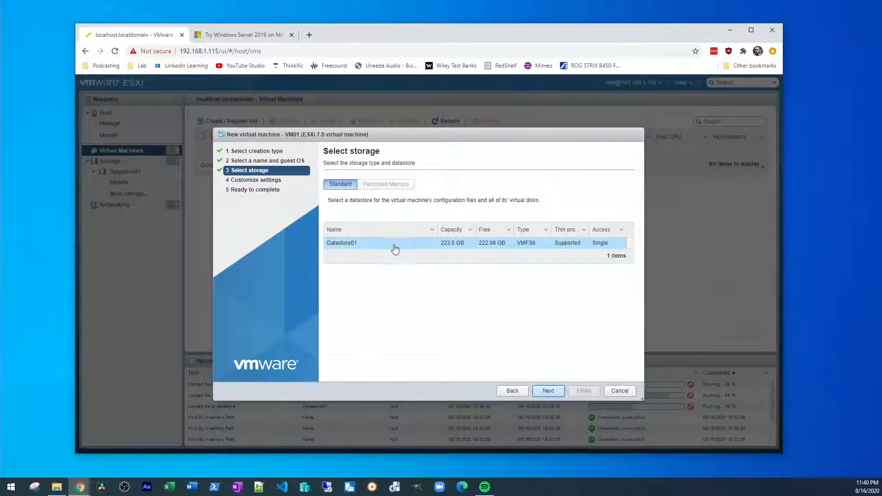
Step: Keep VM01 on Datastore01 and leave the CPU count at 2
click(548, 391)
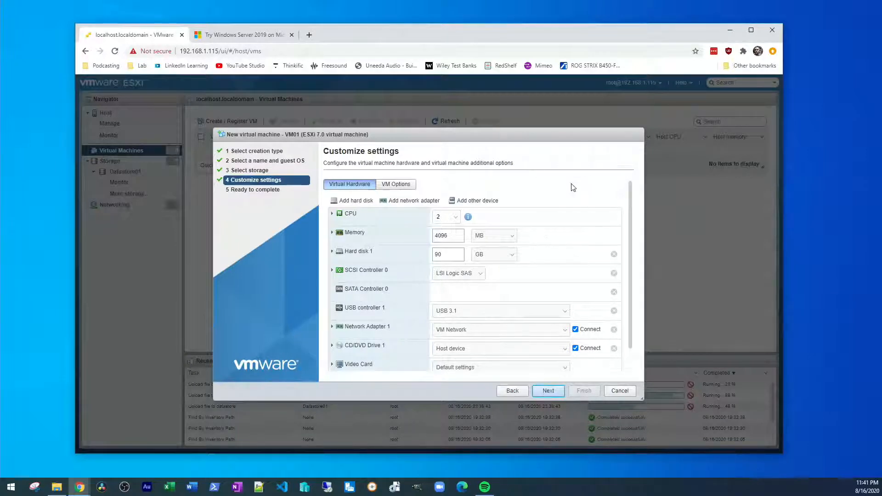
click(456, 217)
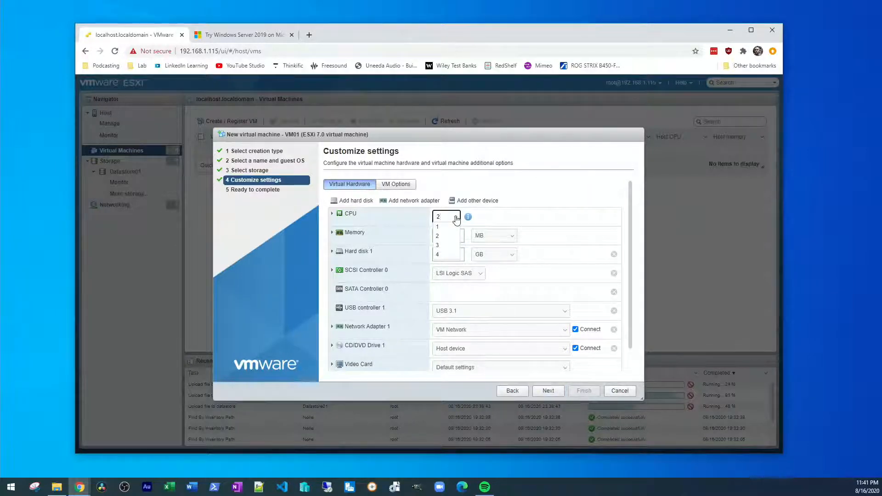
click(456, 218)
click(457, 218)
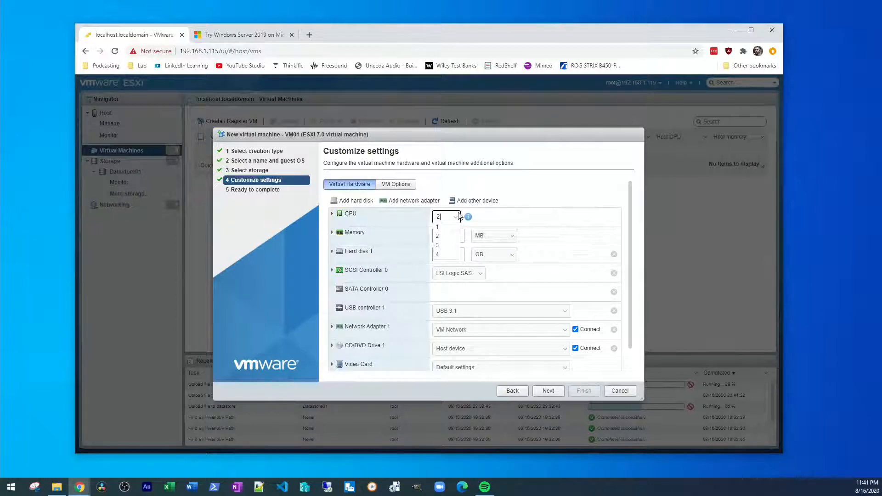
click(456, 219)
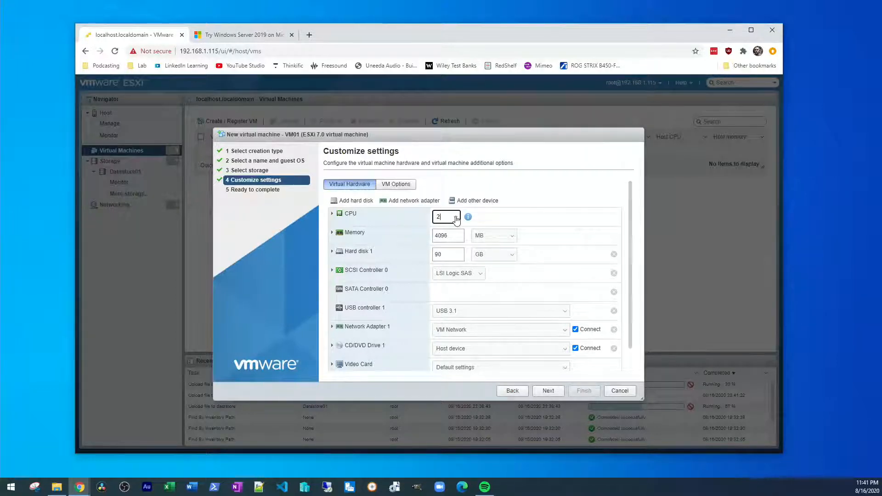
click(456, 219)
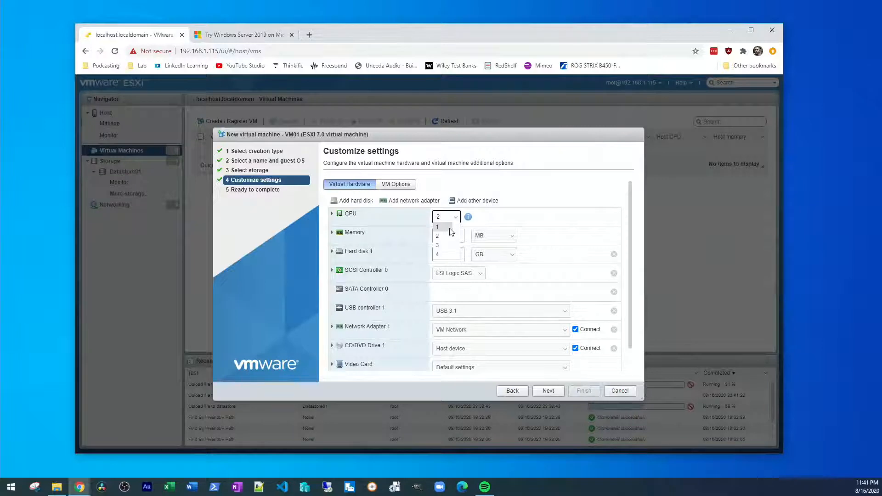
click(454, 217)
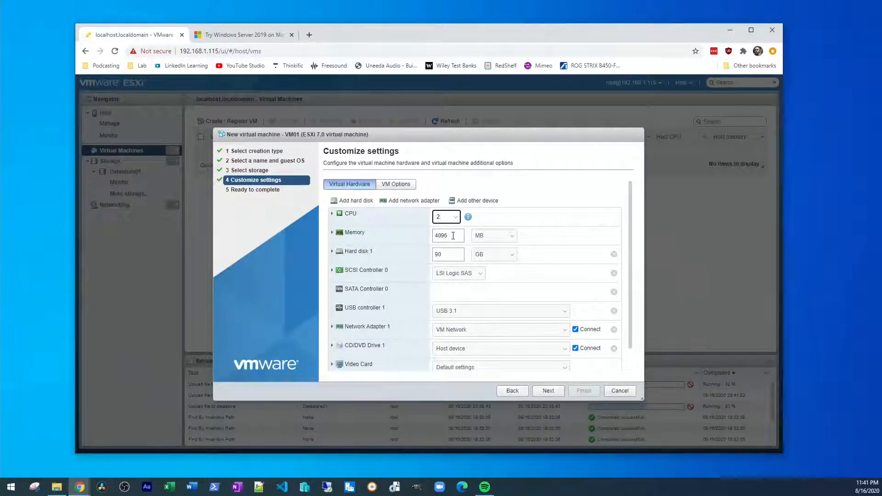
Step: Replace the 4096 MB memory value with 1024 MB
click(453, 236)
drag(458, 235, 434, 237)
click(332, 232)
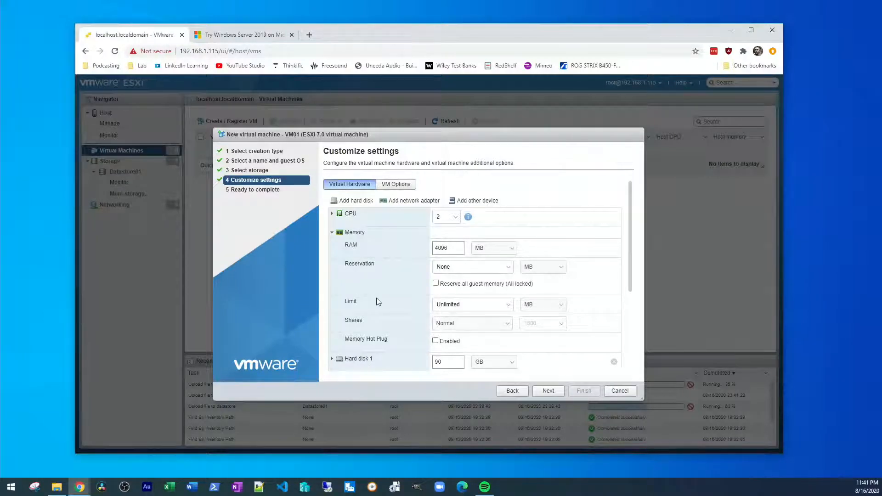
click(332, 232)
double_click(454, 237)
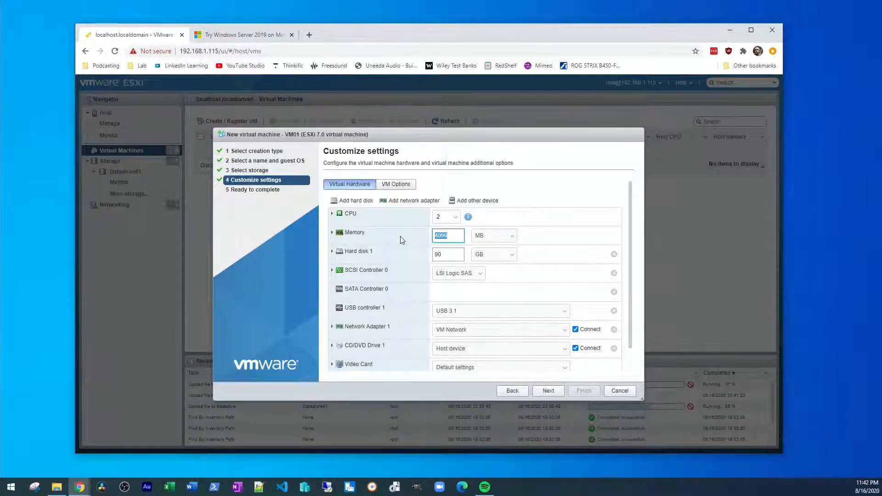
text(1024)
key(Tab)
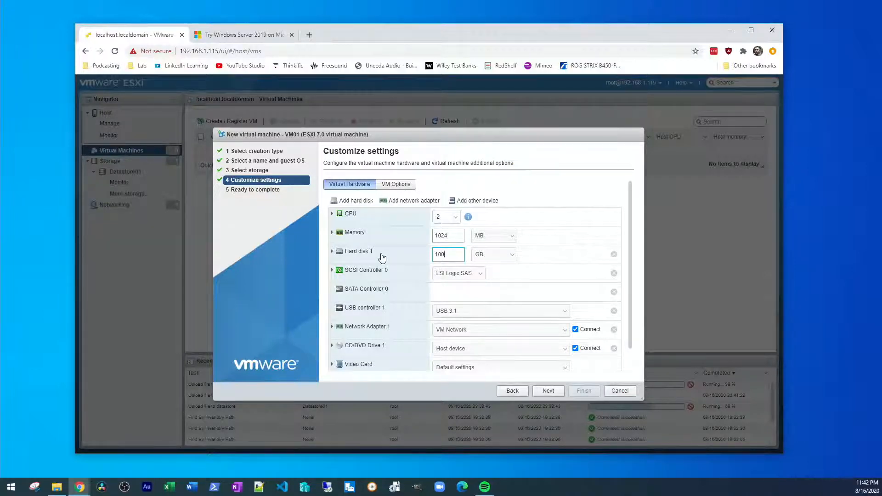
Step: Make VM01's Hard disk 1 thin provisioned
click(331, 251)
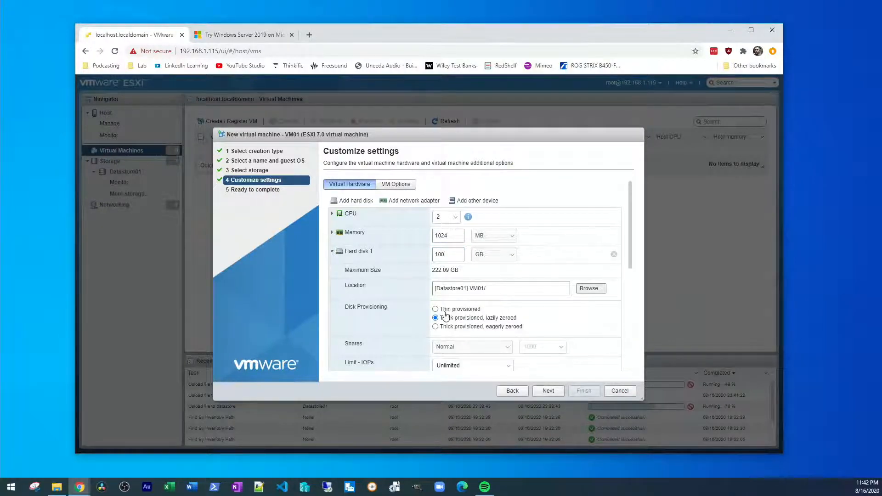
click(435, 308)
scroll(507, 293, down, 1)
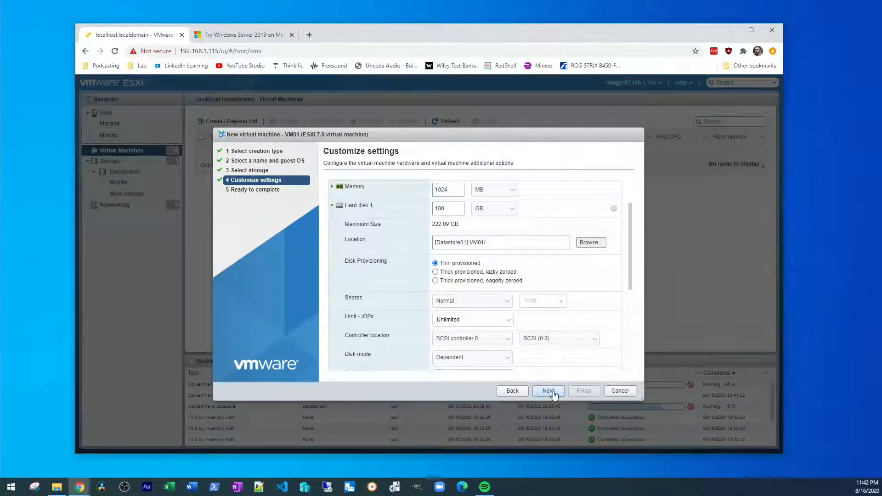
scroll(549, 327, down, 3)
scroll(550, 327, down, 2)
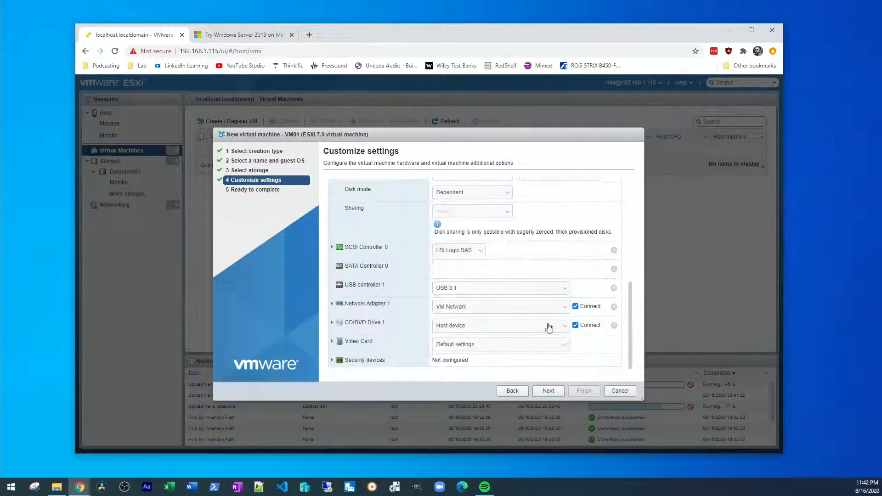
Step: Set Network Adapter 1 to VMXNET 3, then review the summary and finish VM01
click(332, 305)
scroll(359, 313, down, 2)
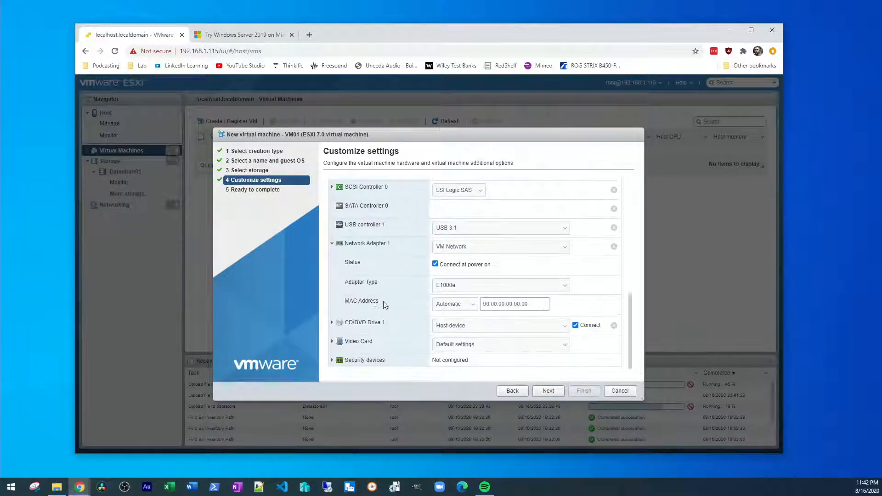
click(439, 285)
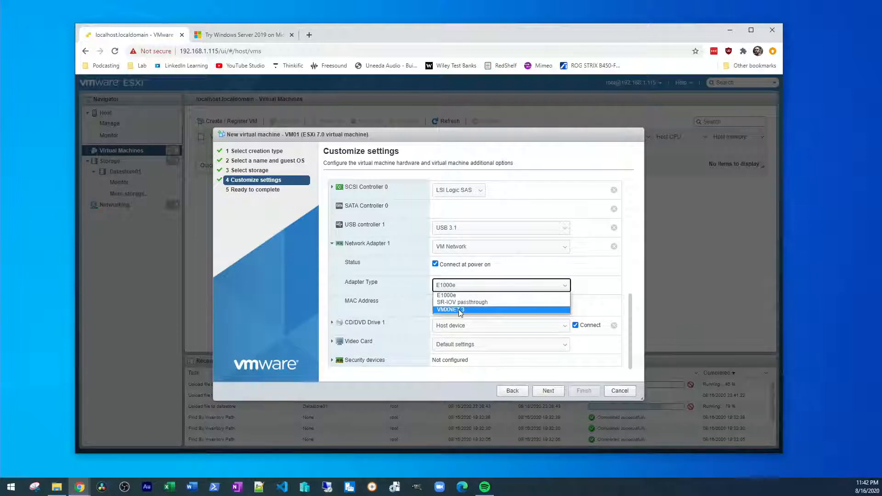
click(457, 310)
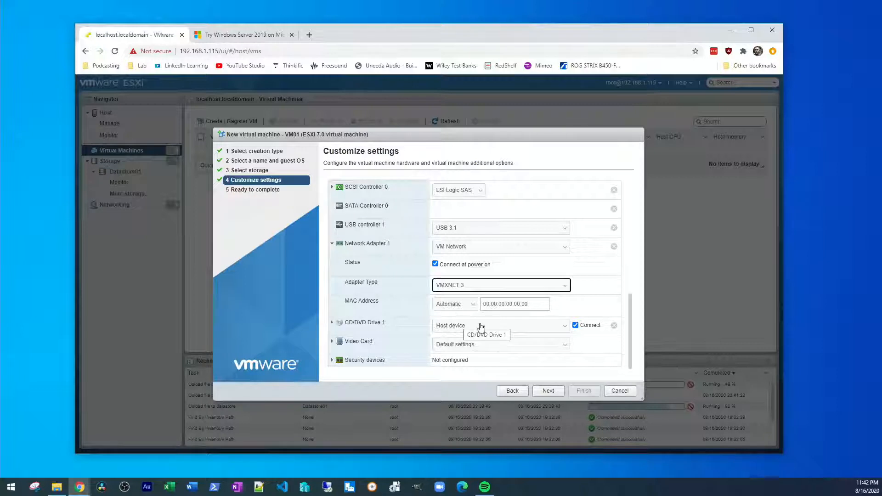
click(552, 392)
scroll(500, 260, down, 1)
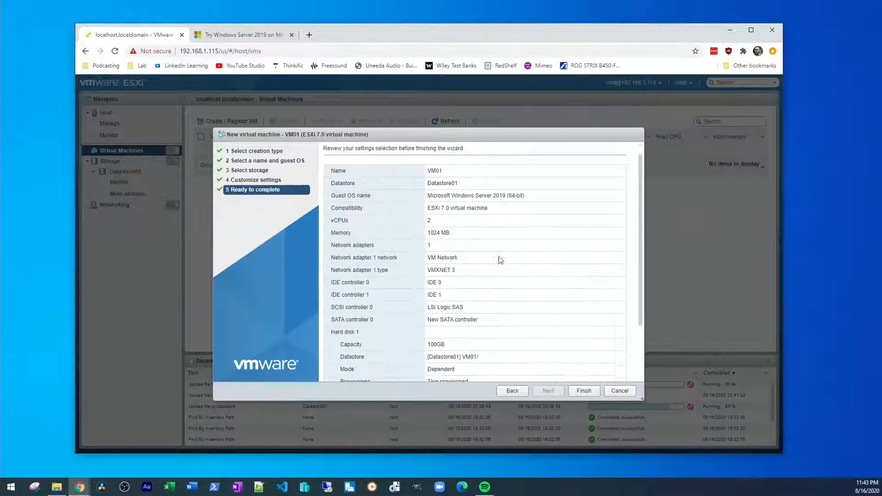
scroll(501, 260, down, 2)
click(583, 391)
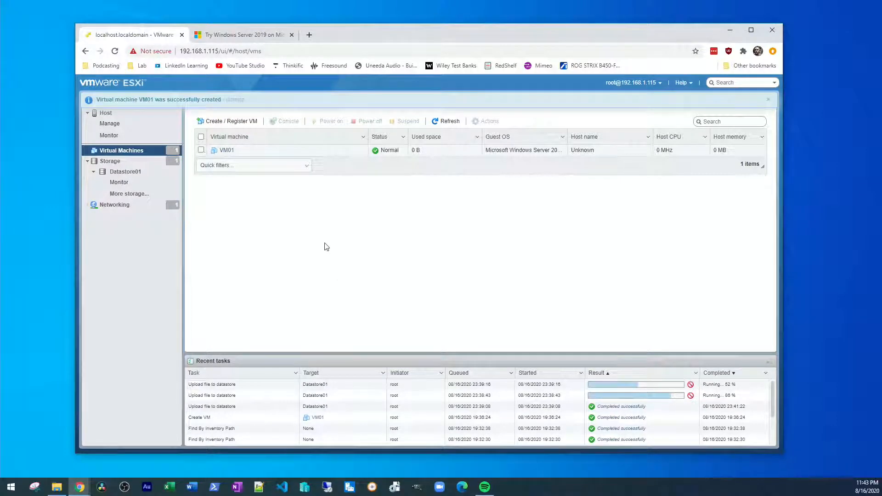
Step: In Datastore01's browser, inspect the VM01 folder's VM01.vmdk, VM01.vmsd and VM01.vmx files
click(121, 172)
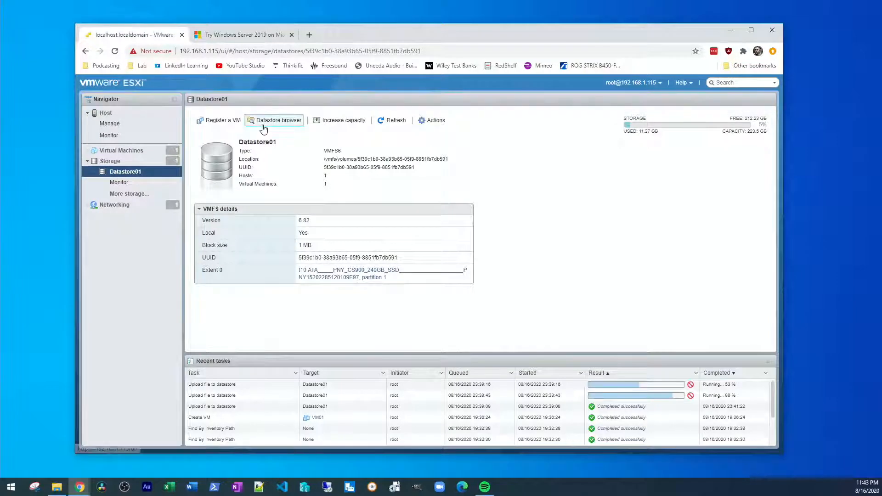
click(262, 122)
click(334, 201)
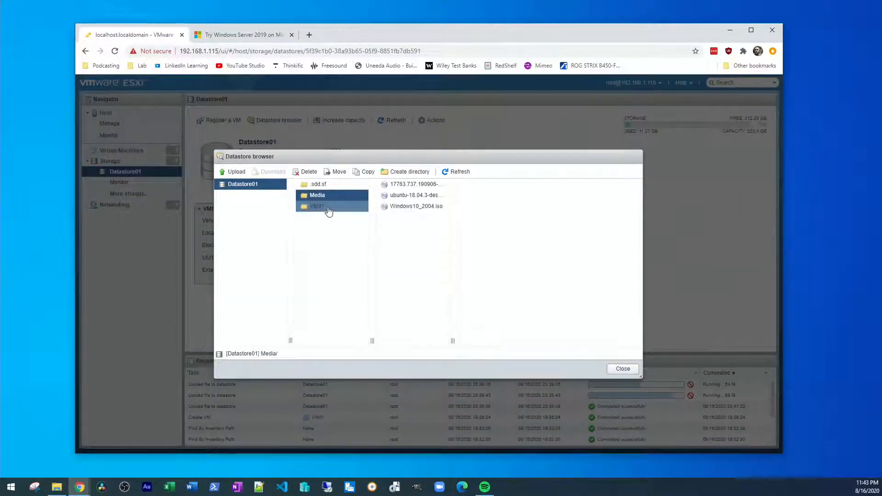
click(328, 212)
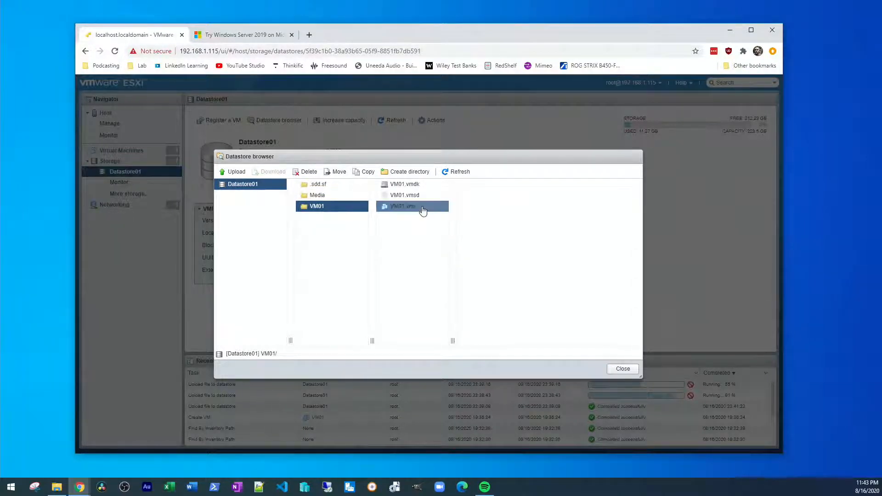
click(431, 187)
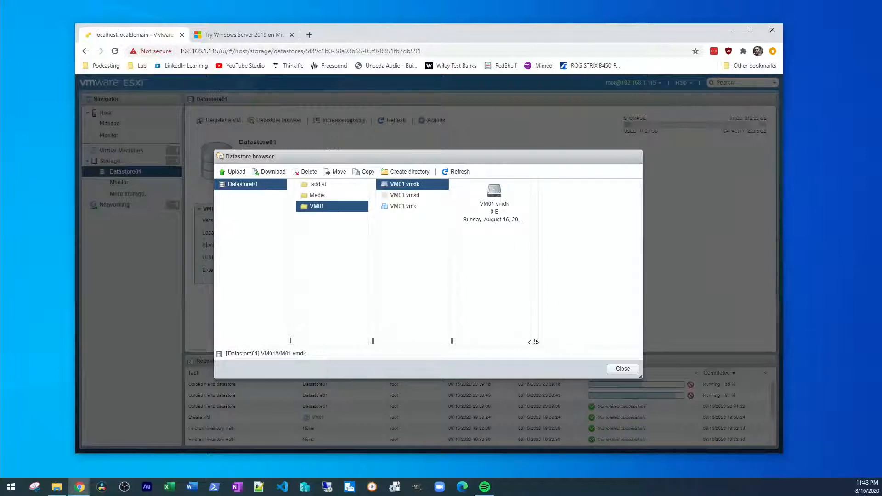
drag(534, 340, 568, 340)
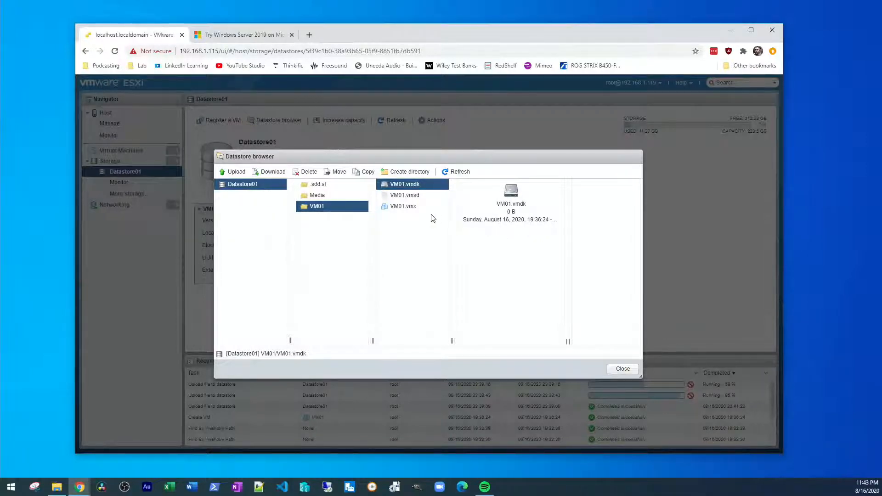
click(428, 198)
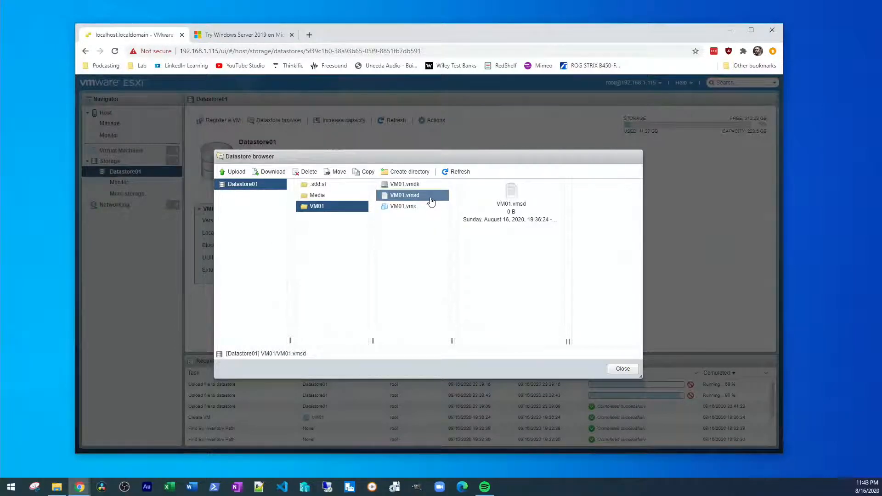
click(428, 206)
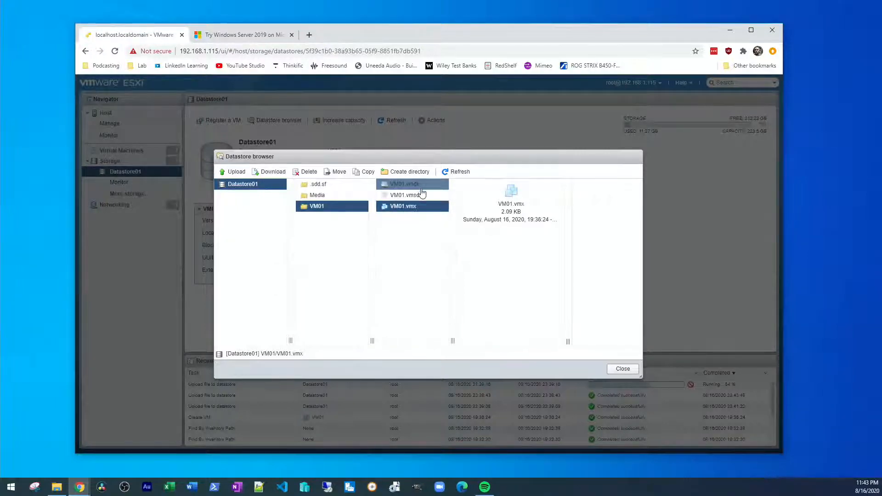
click(430, 186)
click(431, 208)
click(429, 187)
click(431, 208)
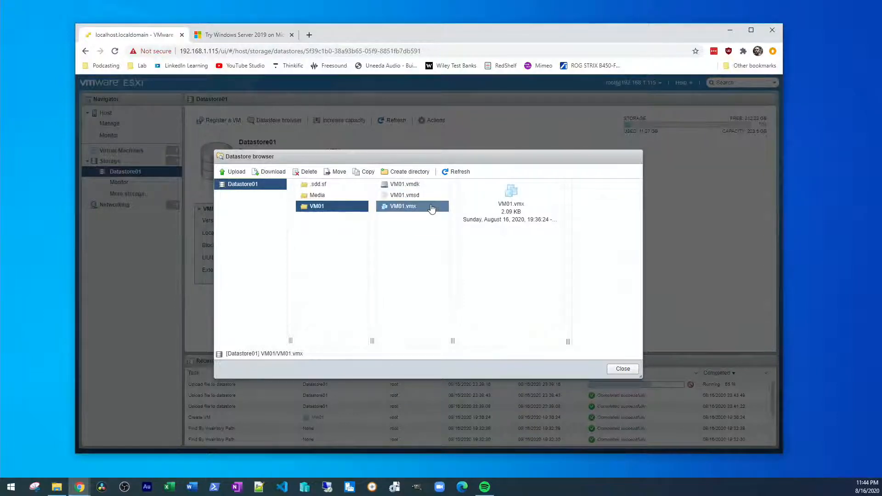
Step: Check the ubuntu-18.04.3 and Windows10_2004 ISOs in Media, then close the browser
click(324, 195)
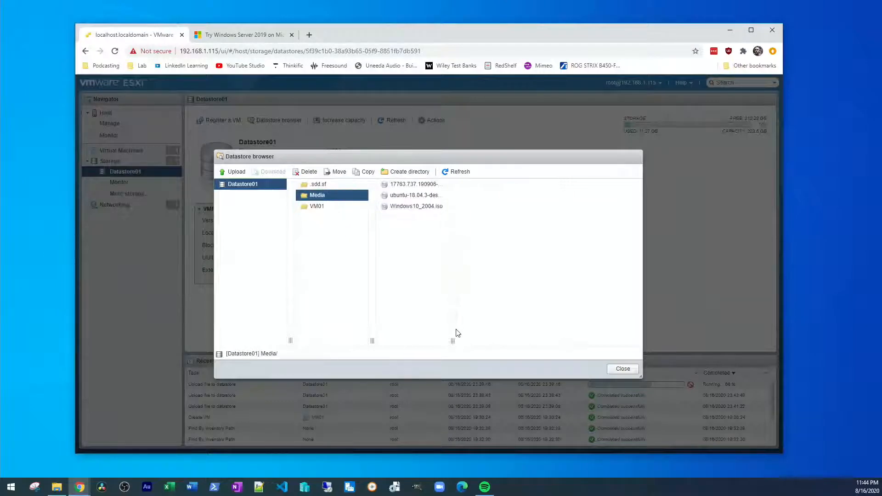
drag(452, 339, 526, 323)
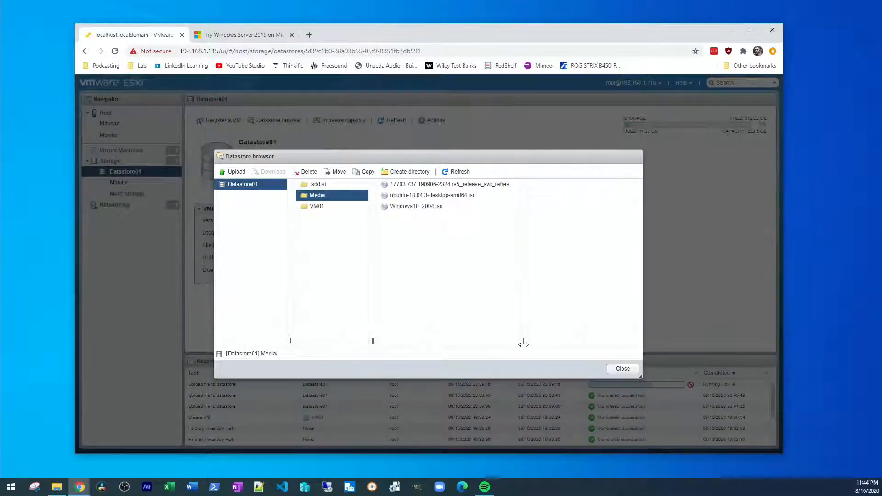
drag(525, 340, 559, 339)
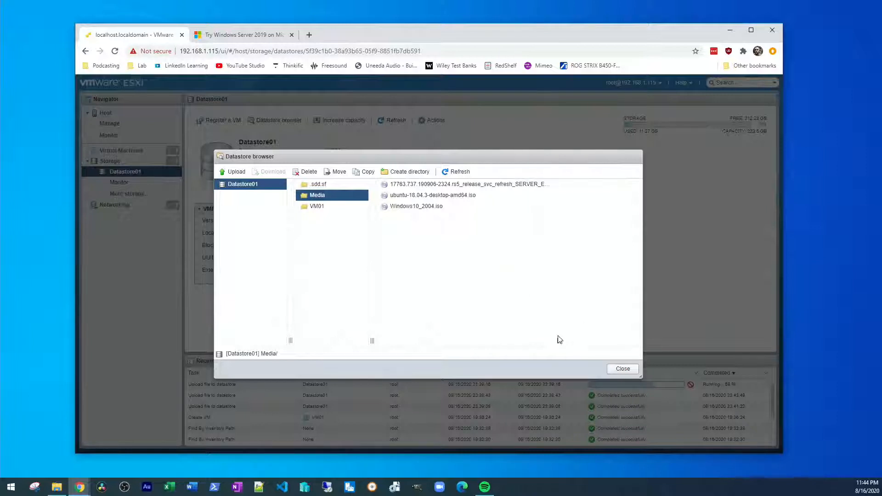
click(442, 196)
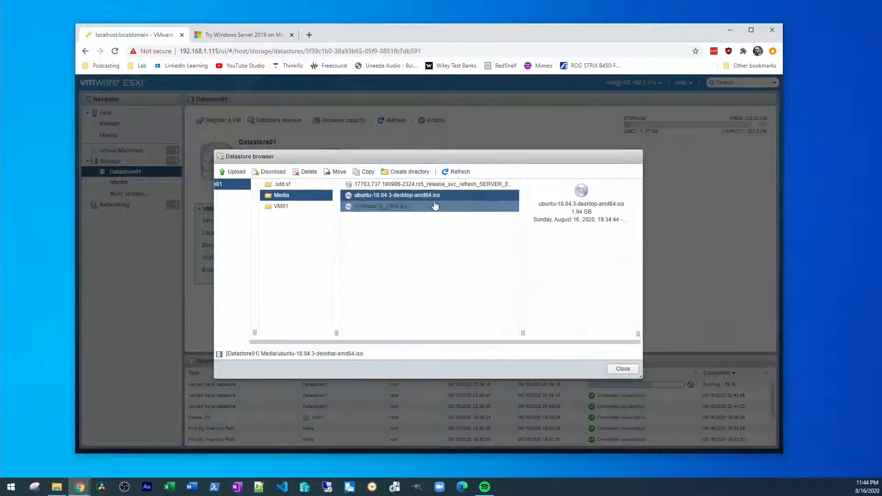
click(429, 206)
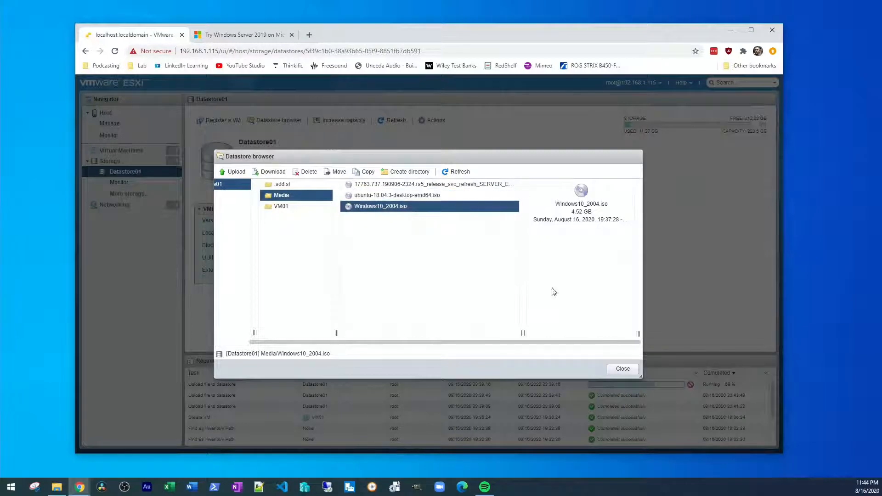
click(623, 369)
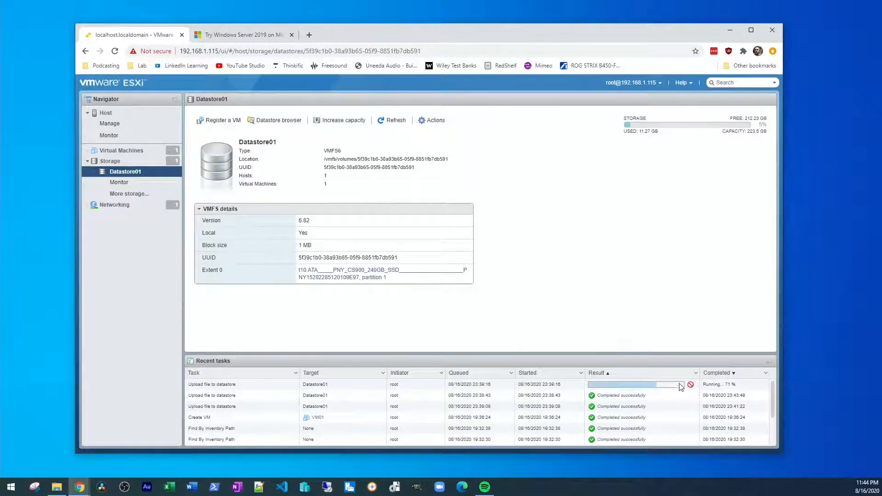
Step: Start a new virtual machine named VM02 with guest OS Linux / Ubuntu Linux (64-bit)
click(122, 152)
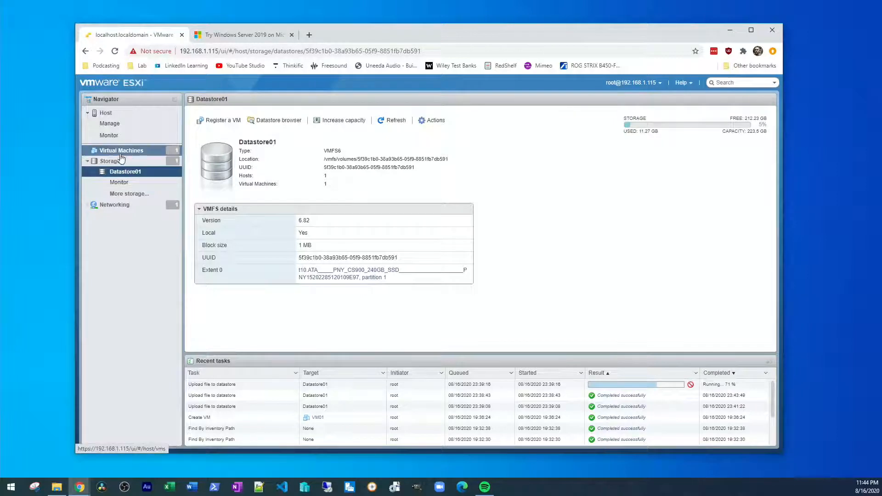
right_click(123, 155)
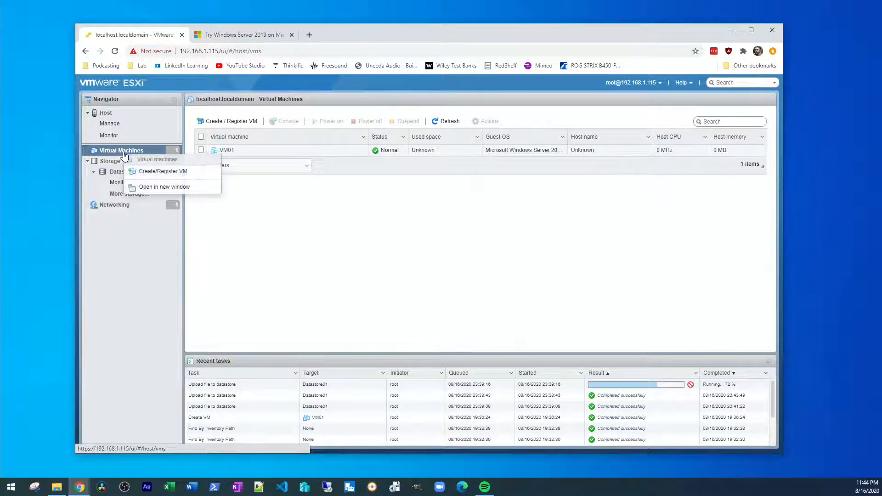
click(166, 171)
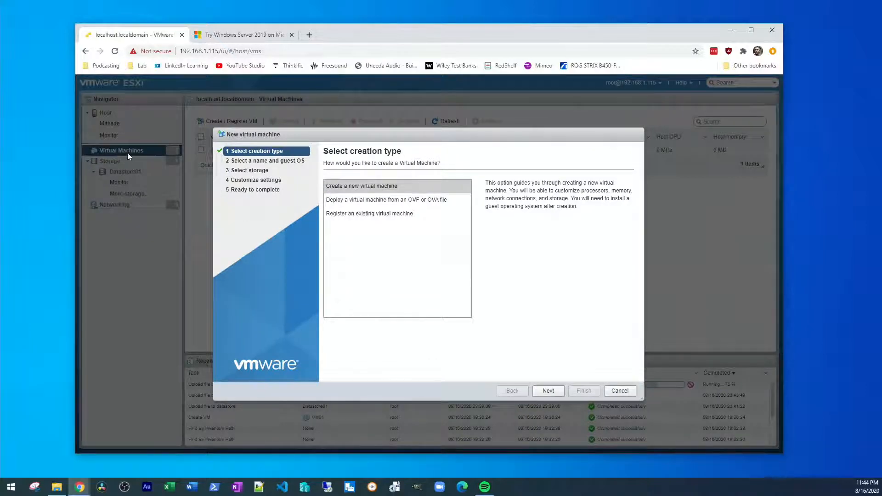
click(397, 186)
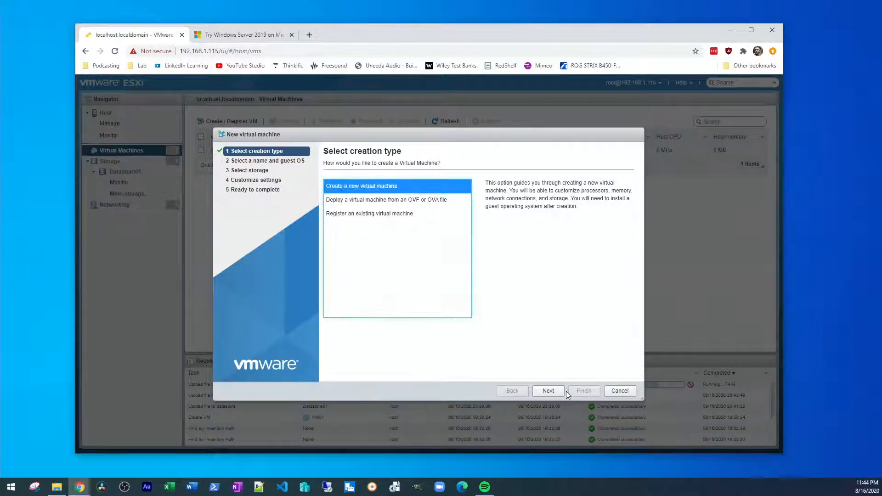
click(552, 391)
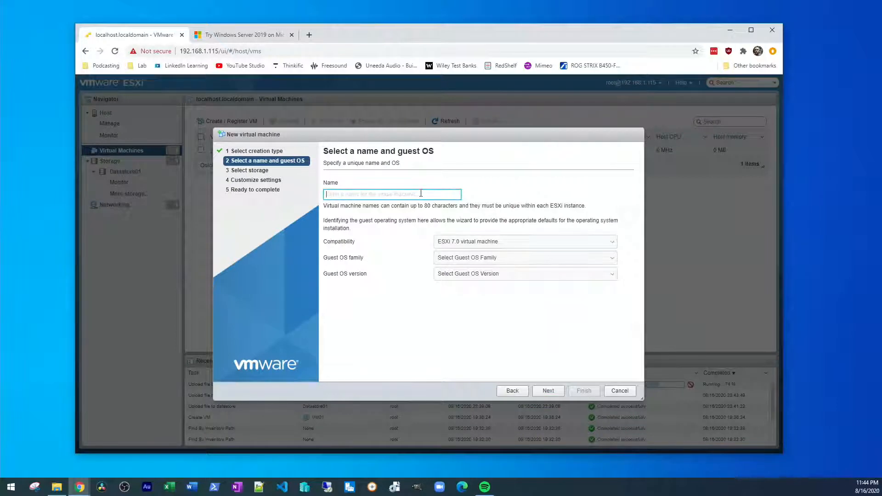
text(VM)
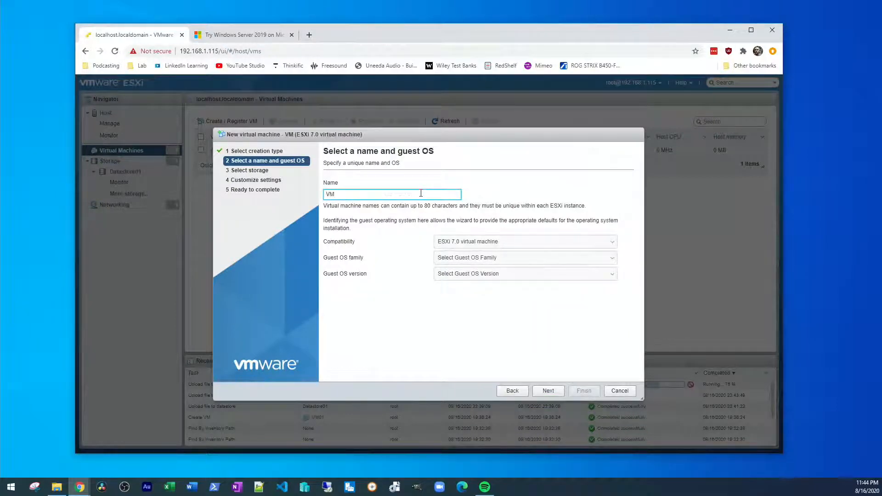
text(02)
click(492, 258)
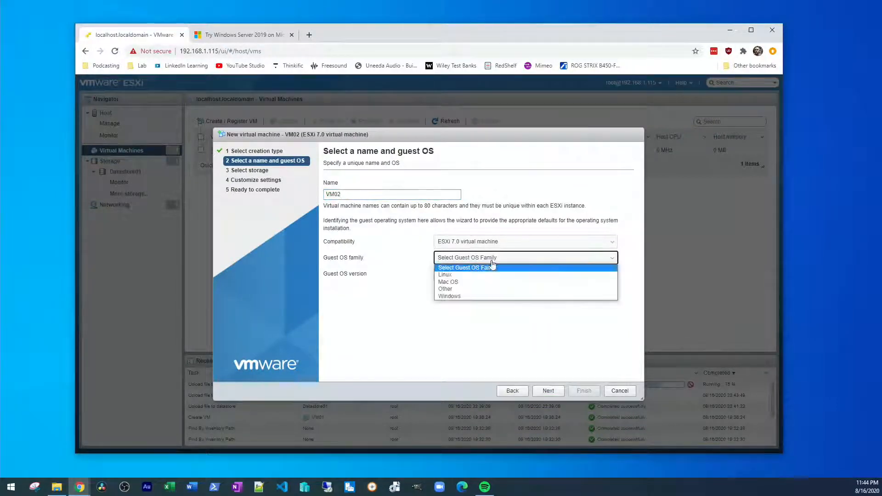
click(492, 275)
click(491, 275)
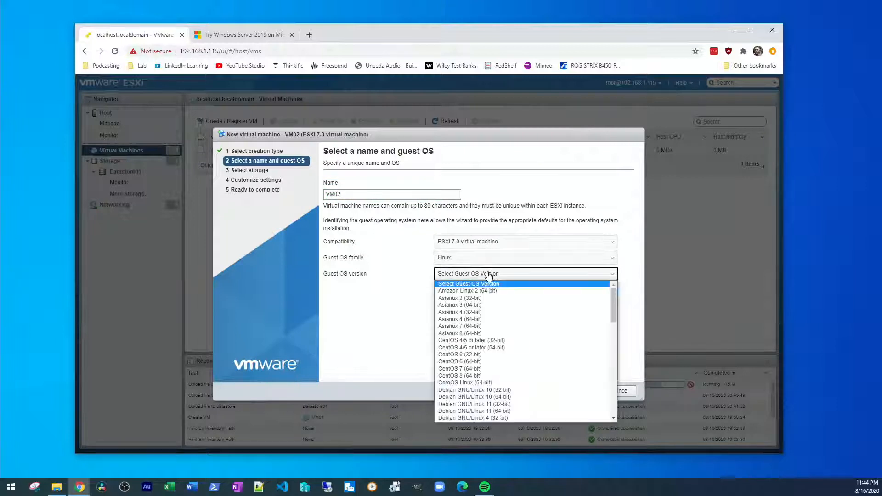
scroll(551, 321, down, 10)
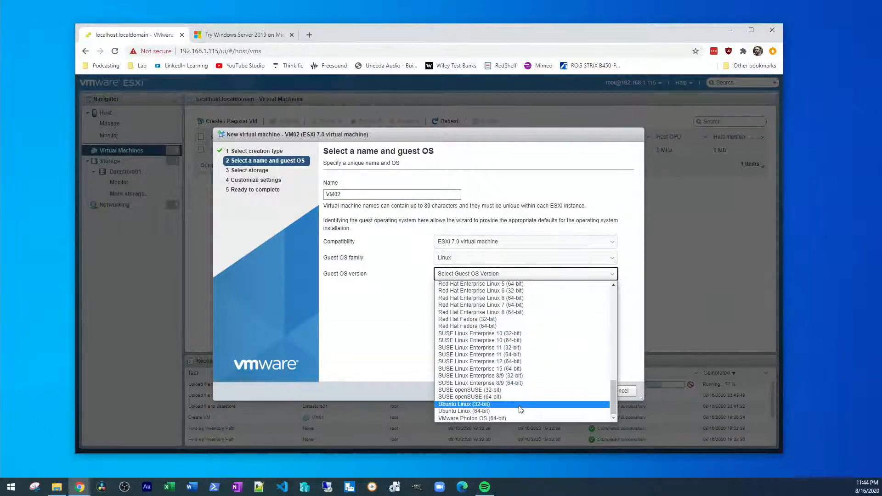
click(520, 411)
click(559, 391)
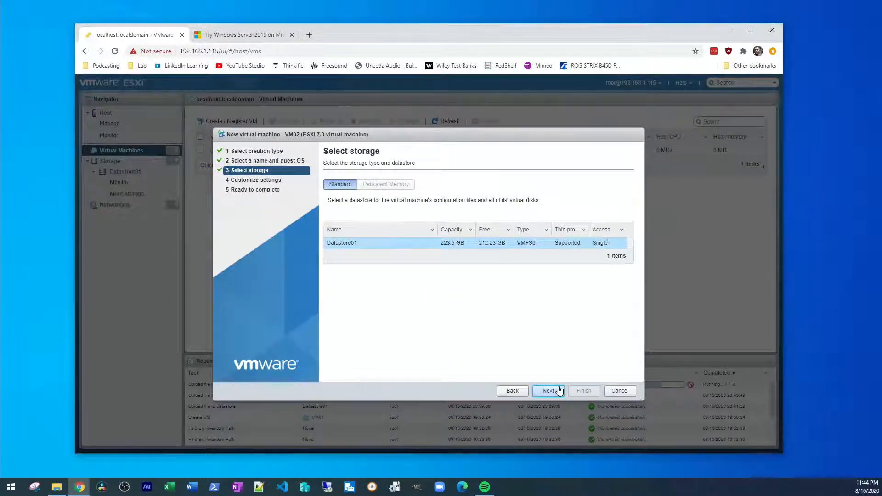
Step: Keep Datastore01 and give VM02 2 CPUs and a 100 GB thin-provisioned disk
click(548, 390)
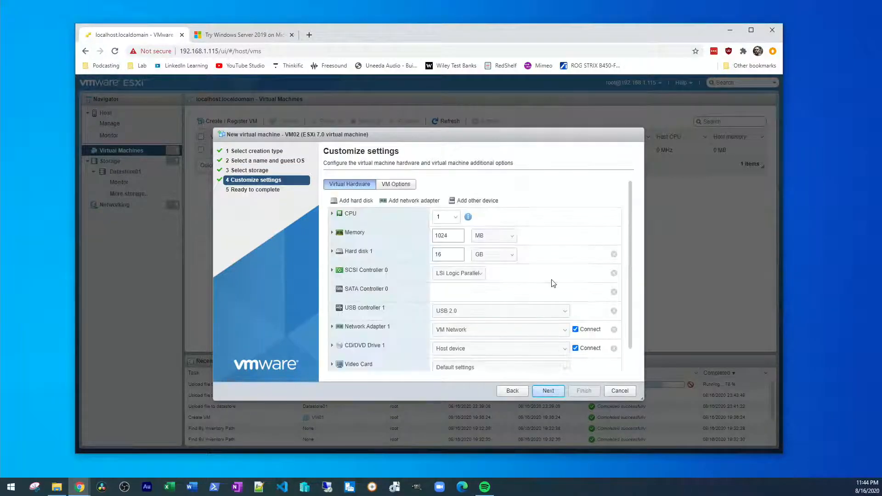
click(455, 220)
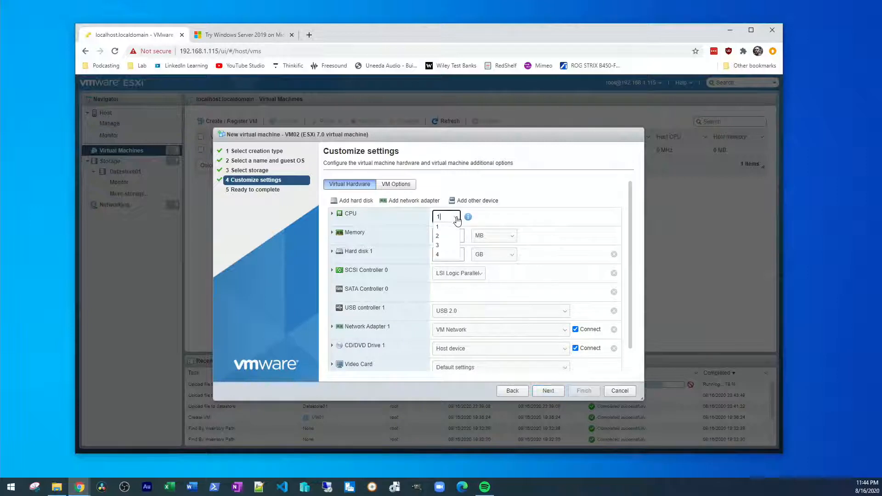
click(449, 236)
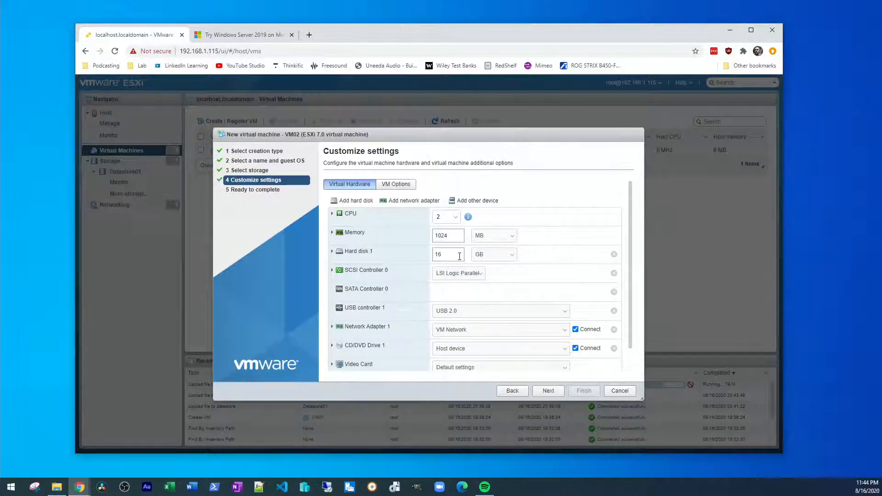
drag(460, 257, 406, 262)
text(100)
click(331, 252)
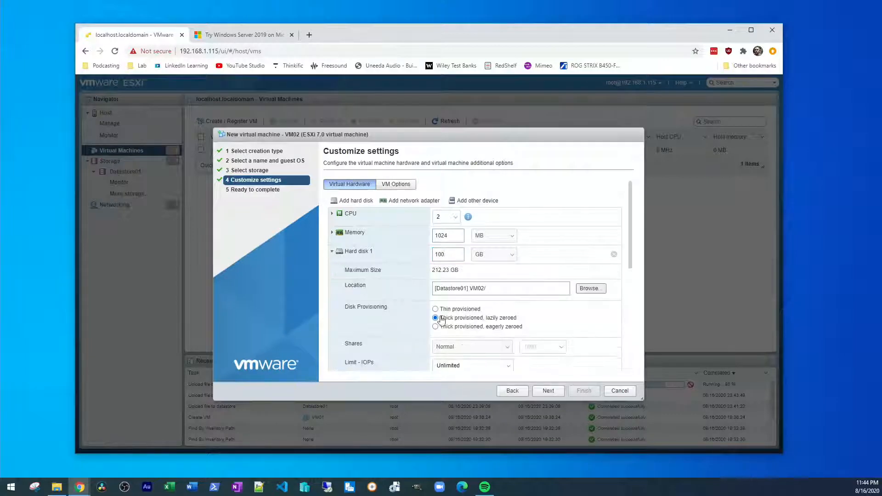
click(435, 309)
scroll(563, 285, down, 4)
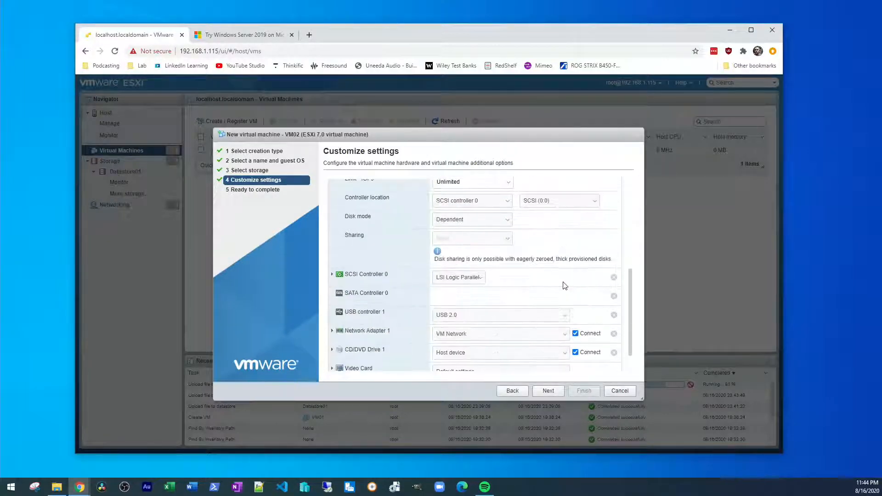
scroll(564, 286, down, 1)
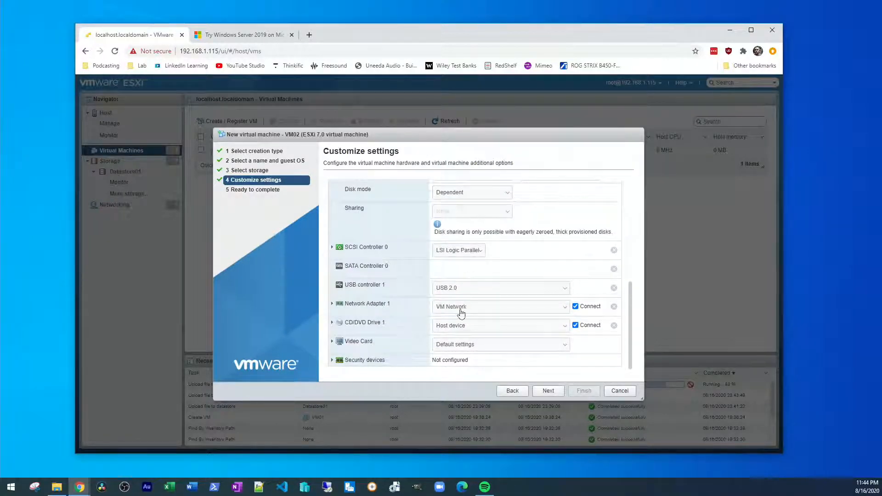
Step: Set the network adapter type to E1000e and finish creating VM02
click(342, 305)
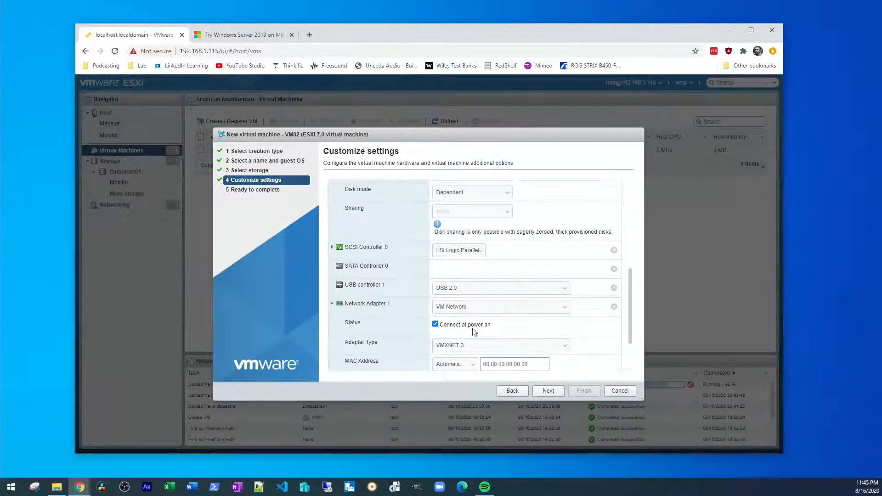
click(476, 348)
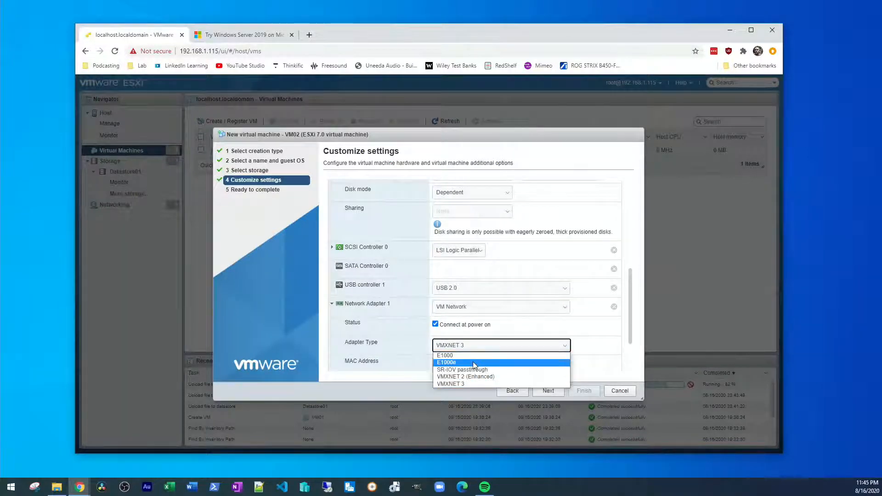
click(474, 365)
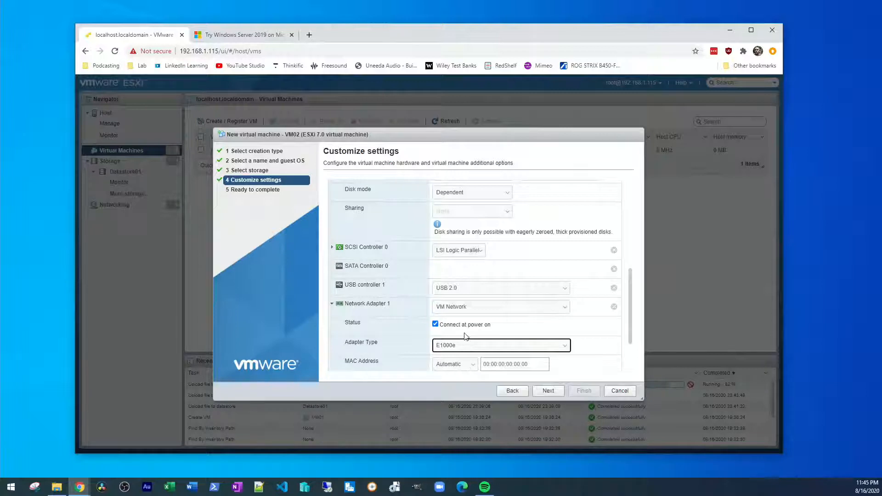
scroll(572, 295, down, 1)
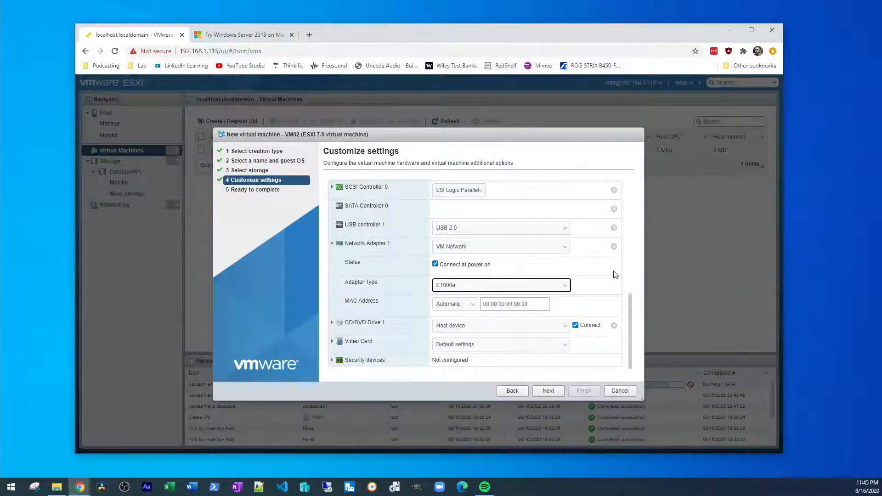
click(564, 285)
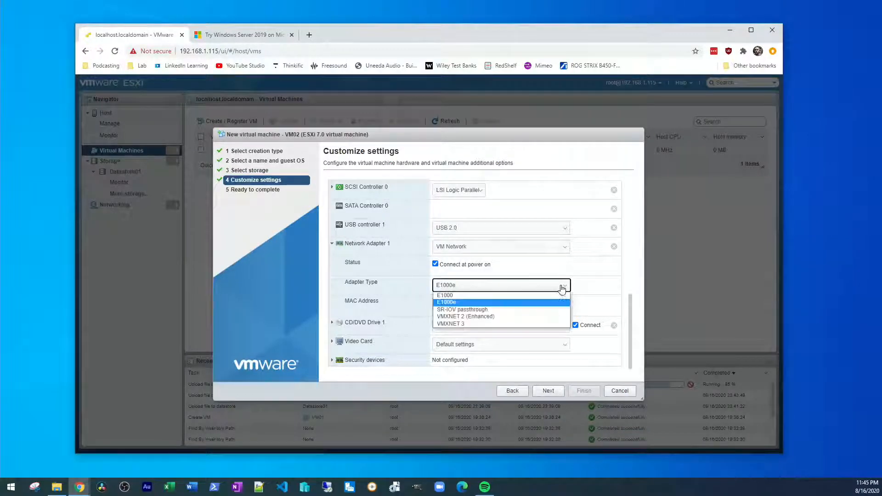
click(538, 302)
click(605, 288)
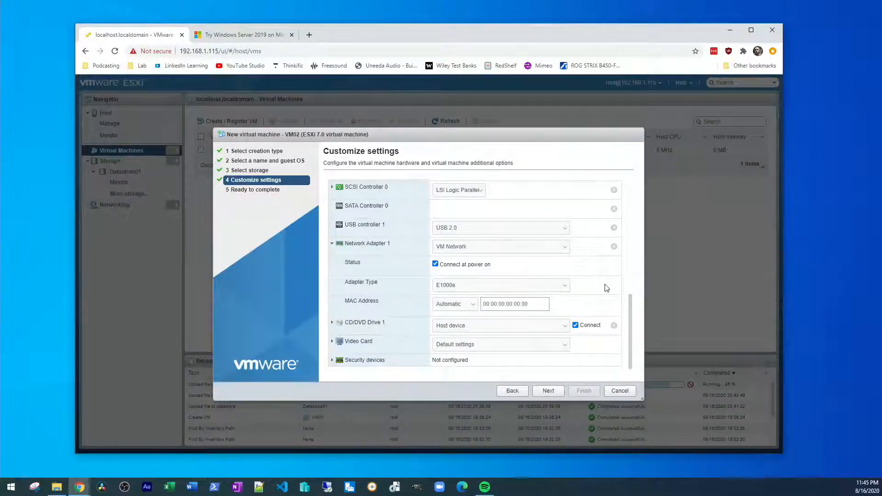
scroll(584, 308, up, 5)
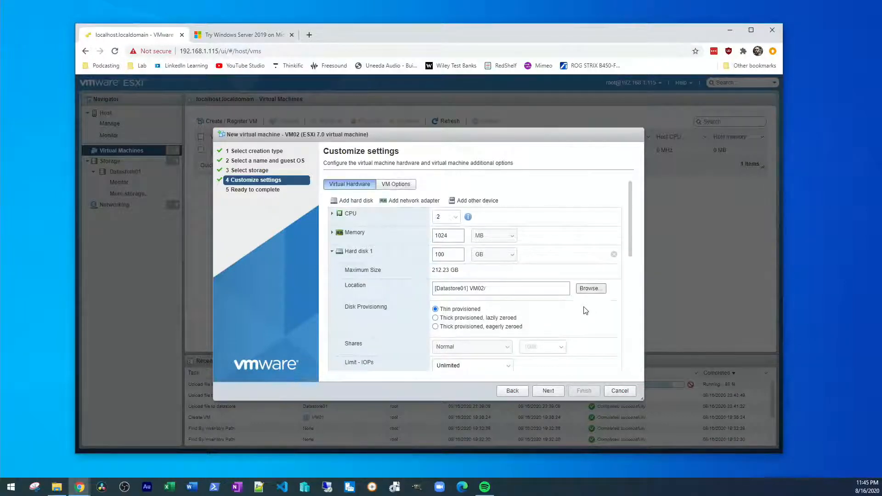
click(551, 389)
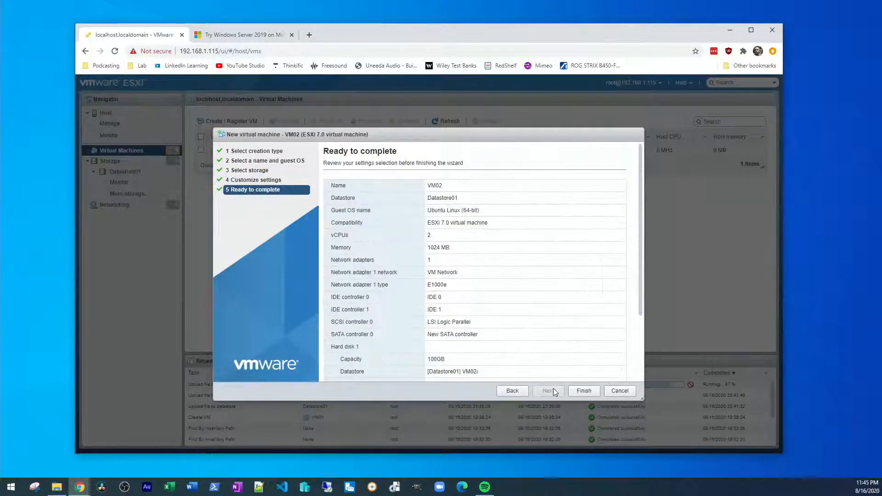
click(583, 391)
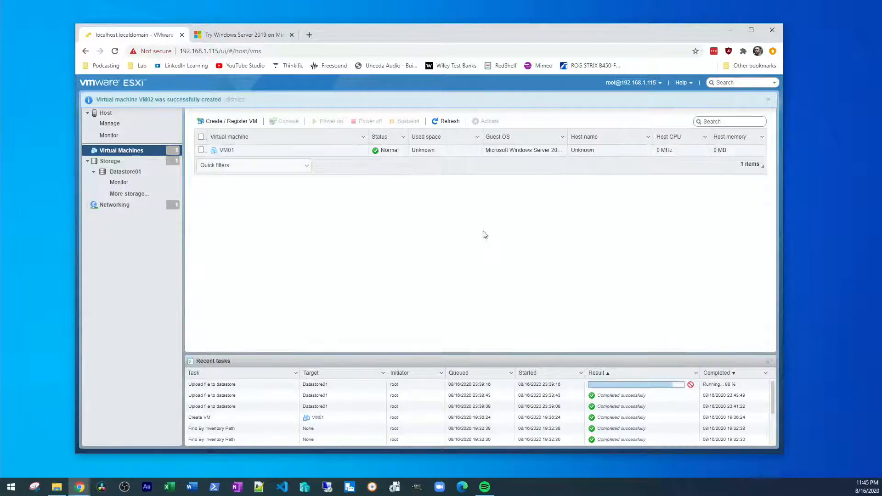
Step: Start a new virtual machine in the Create/Register VM wizard and name it VM03
right_click(132, 151)
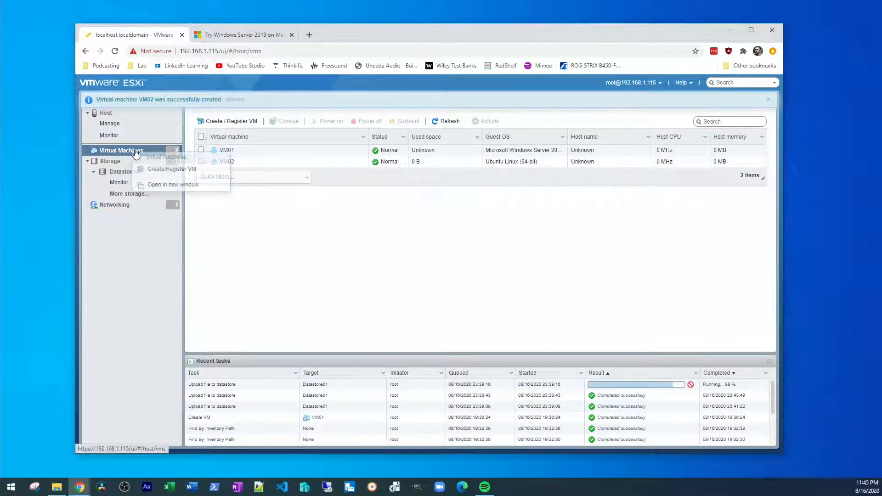
click(163, 170)
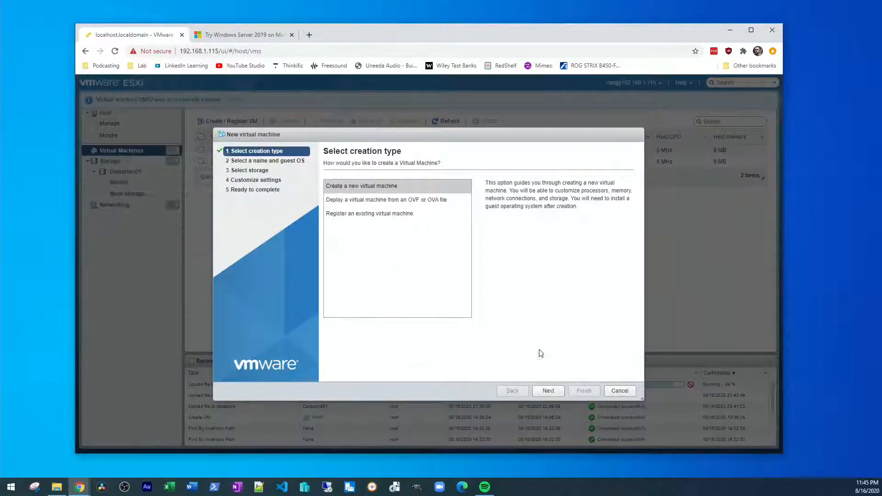
click(549, 391)
click(401, 191)
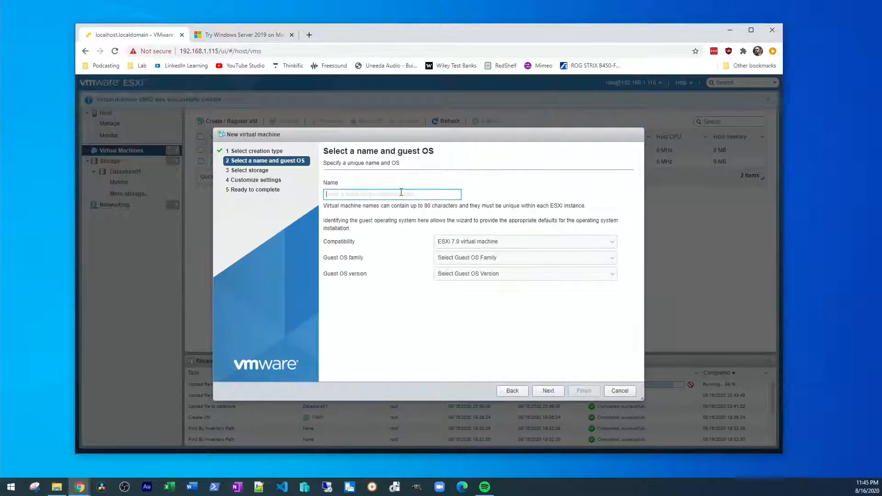
text(VM03)
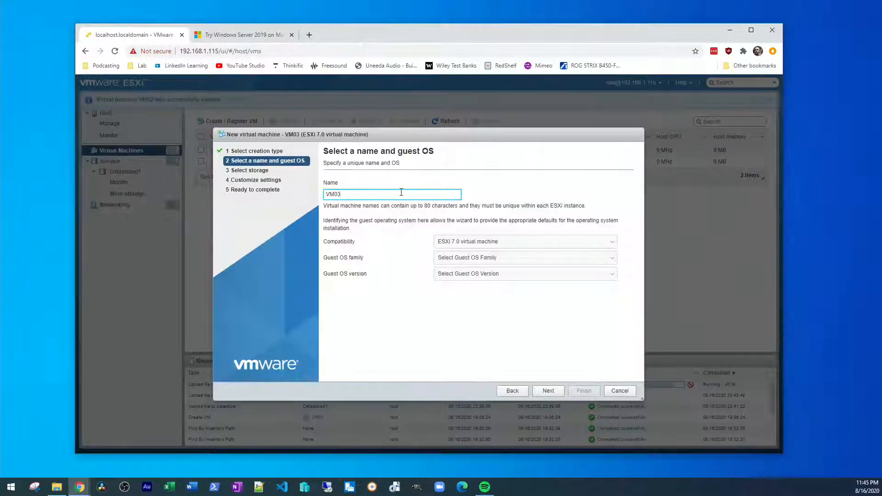
drag(401, 192, 320, 193)
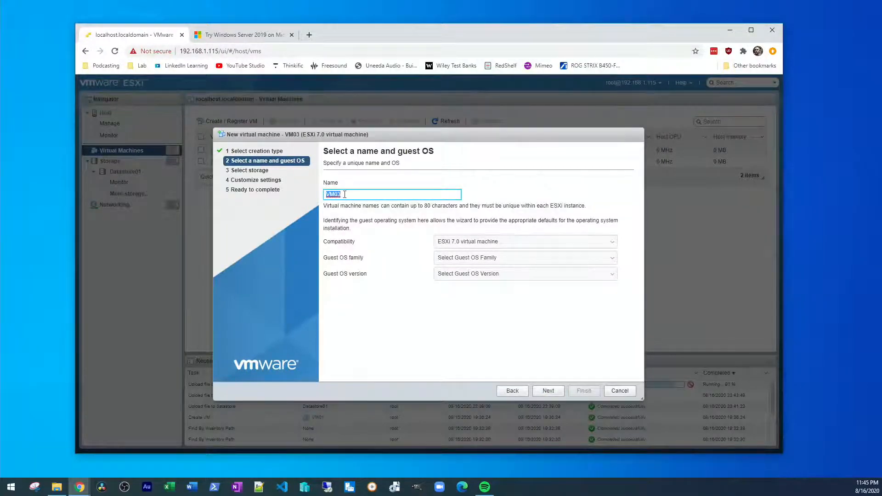
click(367, 194)
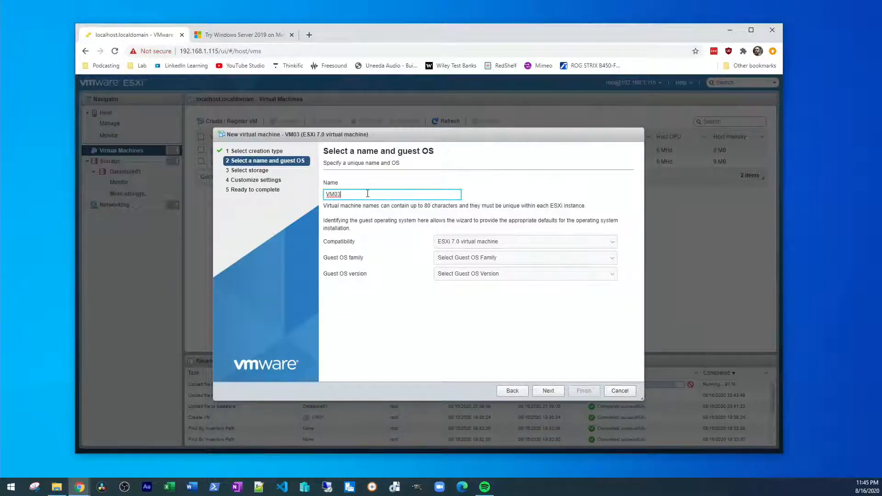
Step: Set the guest OS to Windows / Microsoft Windows 10 (64-bit) and accept Datastore01 for storage
click(497, 259)
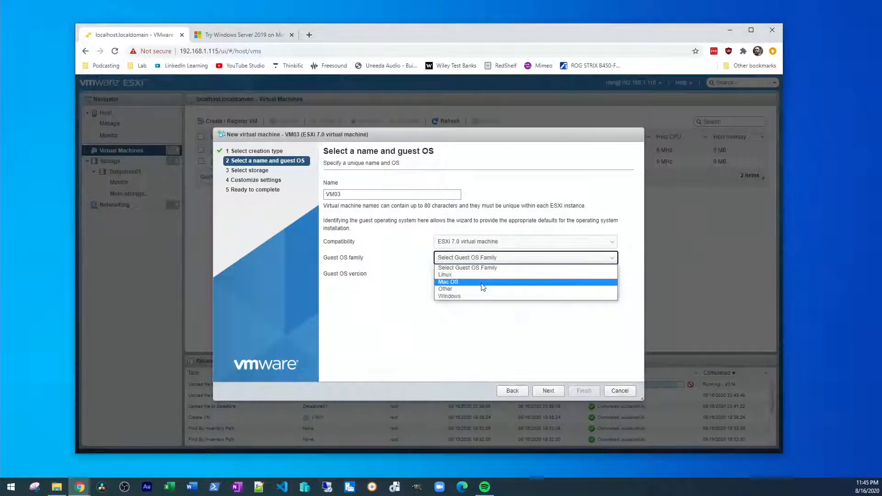
click(481, 297)
click(490, 274)
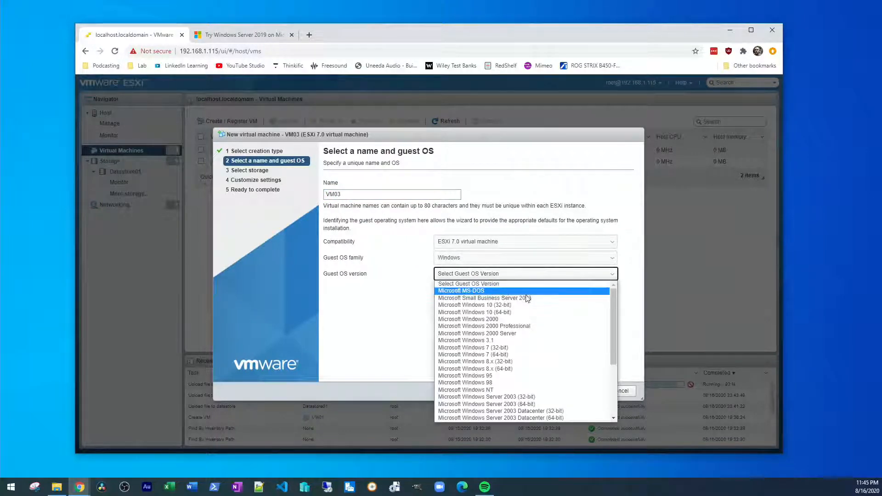
click(554, 312)
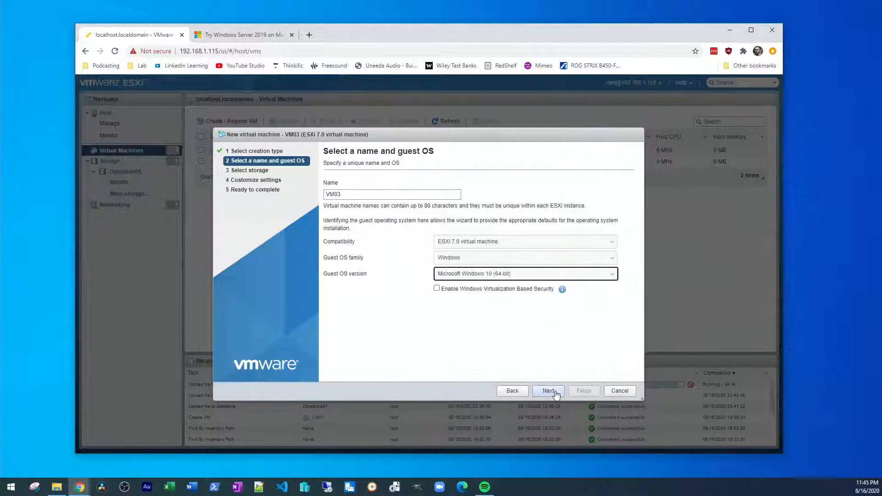
click(549, 391)
click(549, 391)
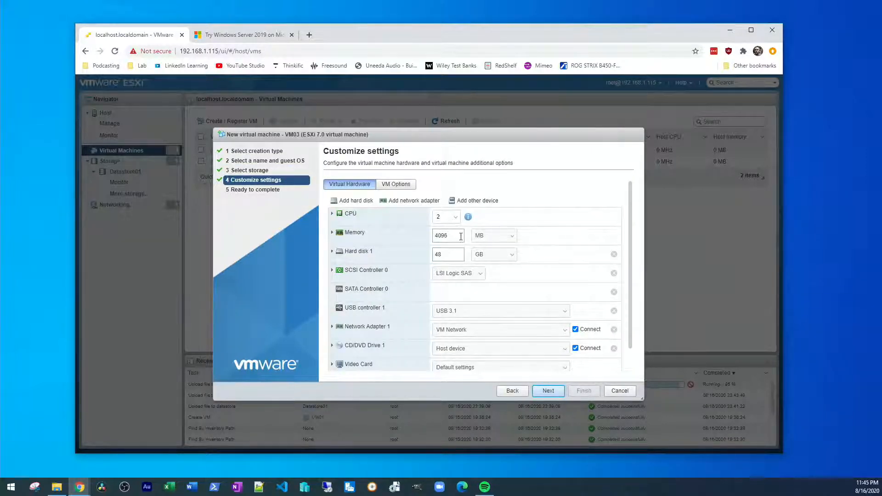
Step: Set memory to 2048 MB and Hard disk 1 to 50 GB, thick provisioned lazily zeroed
double_click(460, 236)
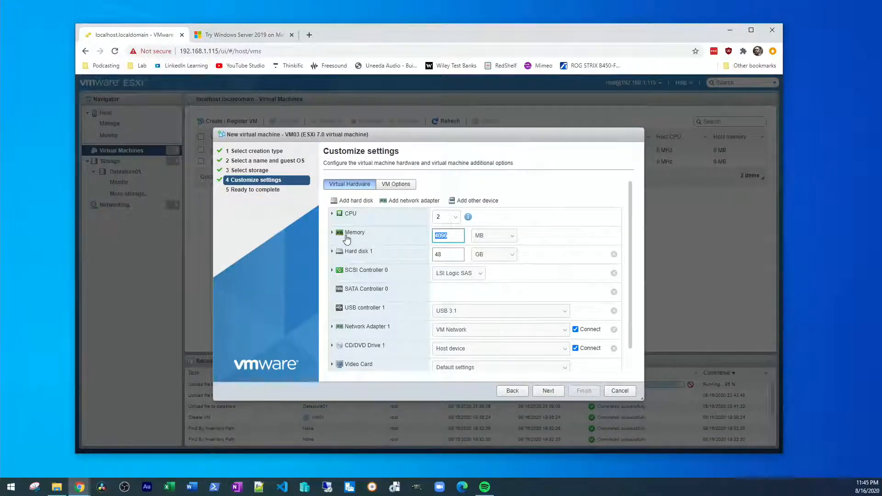
text(2048)
click(447, 254)
text(00)
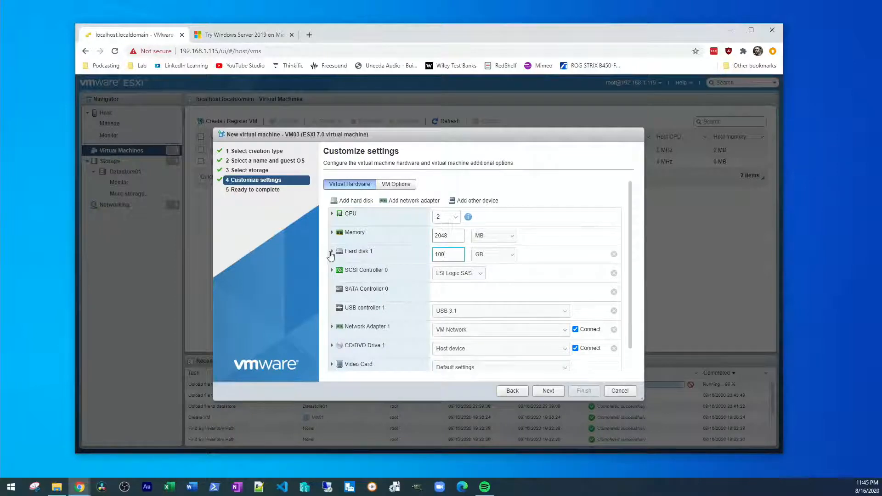
click(332, 251)
click(435, 309)
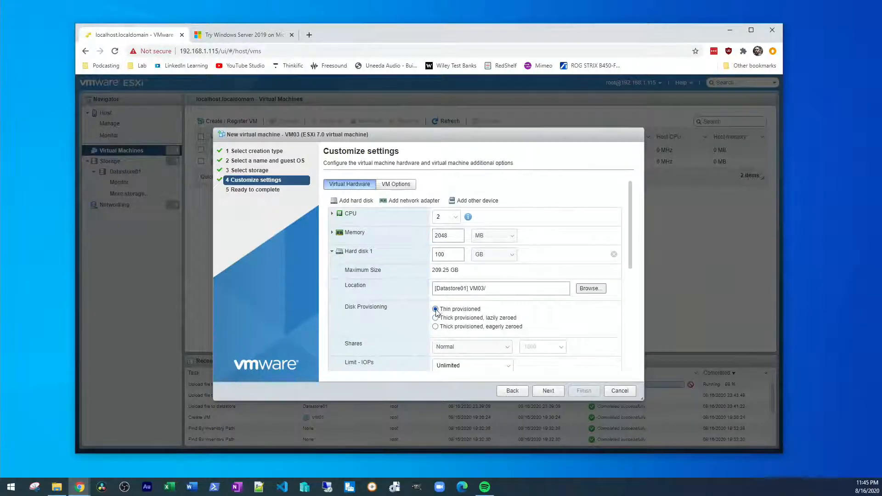
double_click(455, 255)
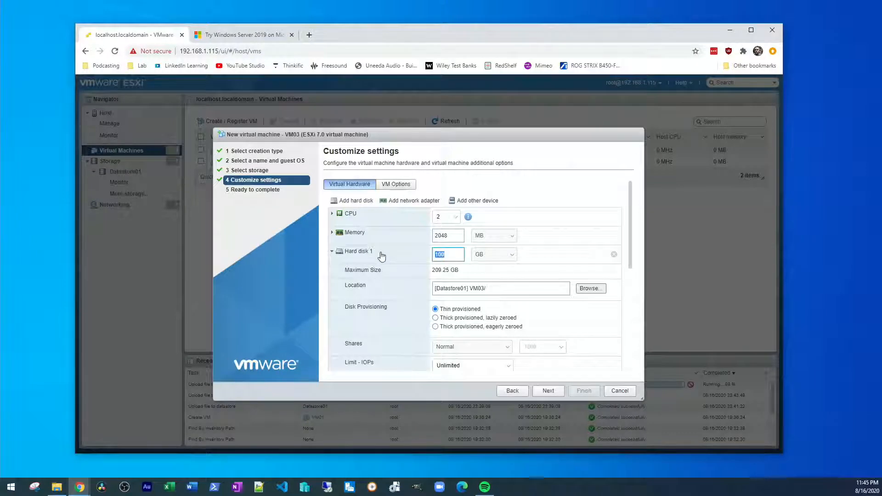
click(435, 318)
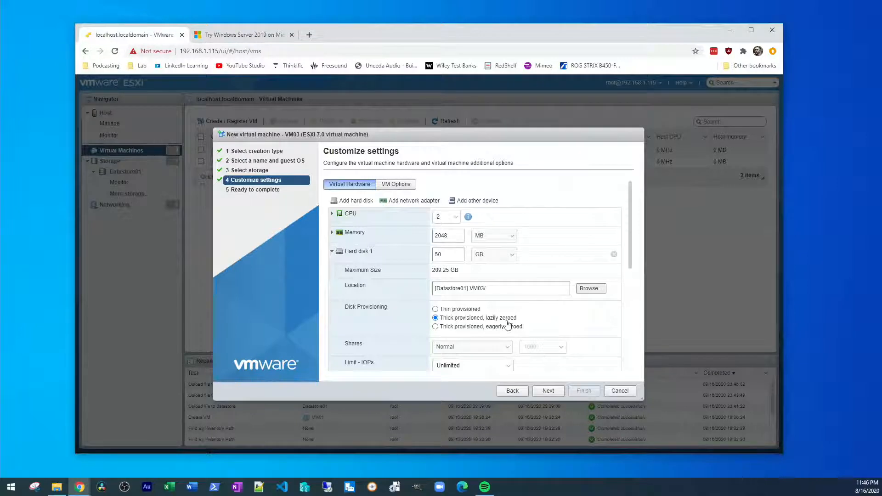
Step: Set the network adapter type to VMXNET 3 and finish creating VM03
scroll(549, 281, down, 2)
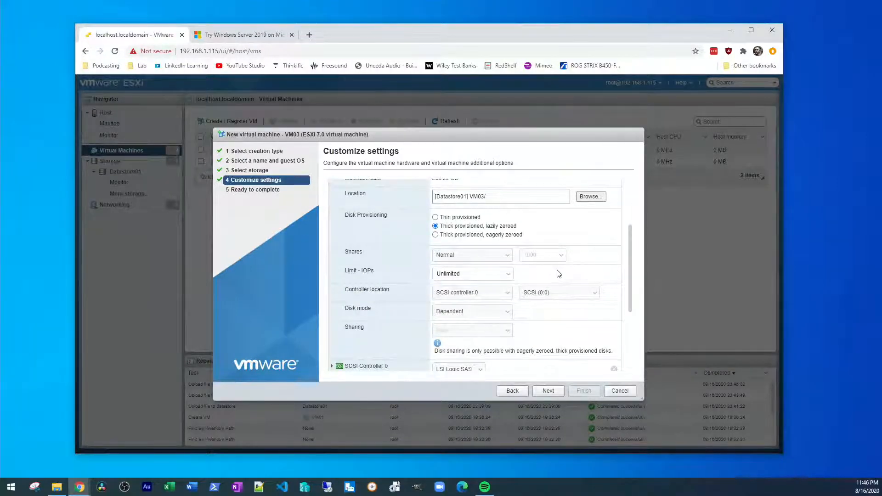
scroll(558, 274, down, 3)
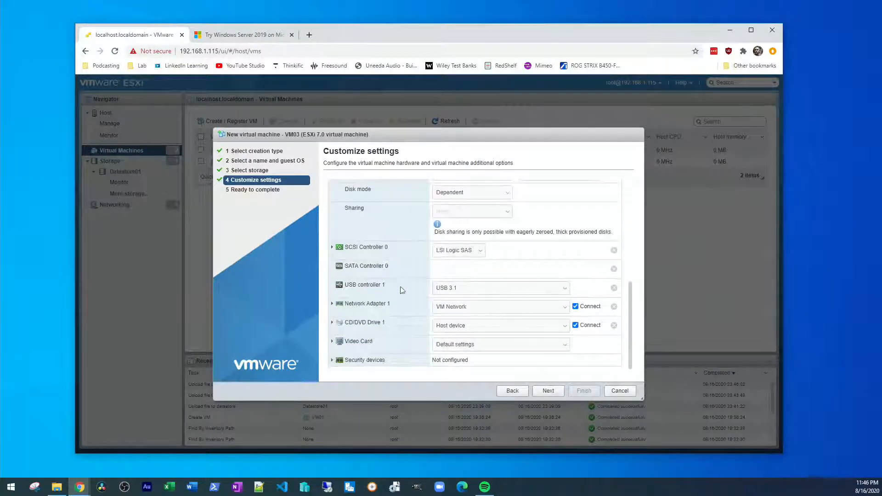
click(334, 305)
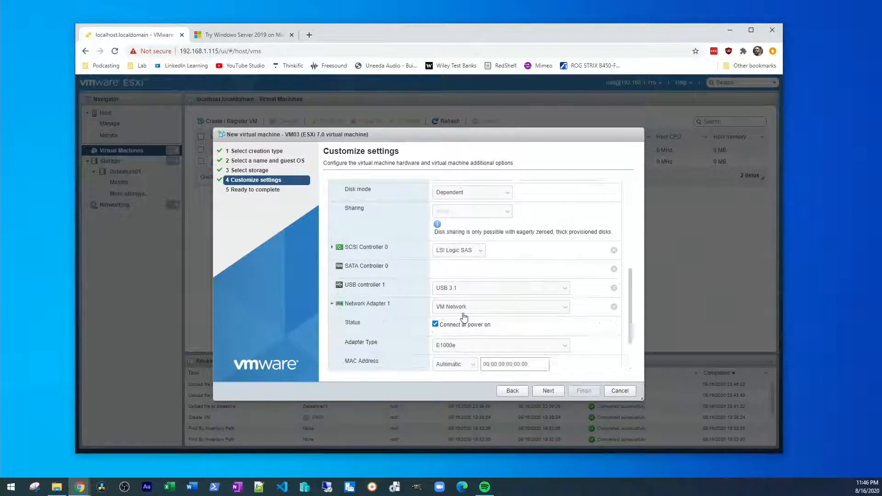
click(475, 346)
click(478, 377)
scroll(588, 330, down, 2)
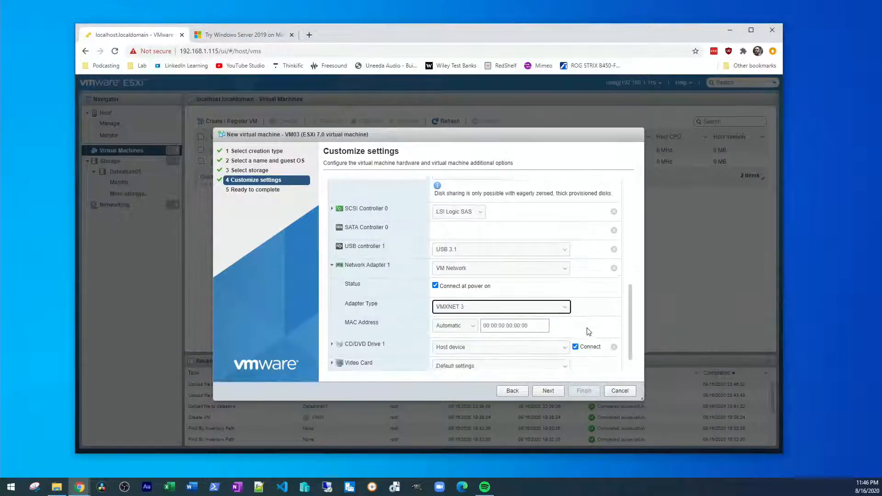
scroll(588, 331, up, 5)
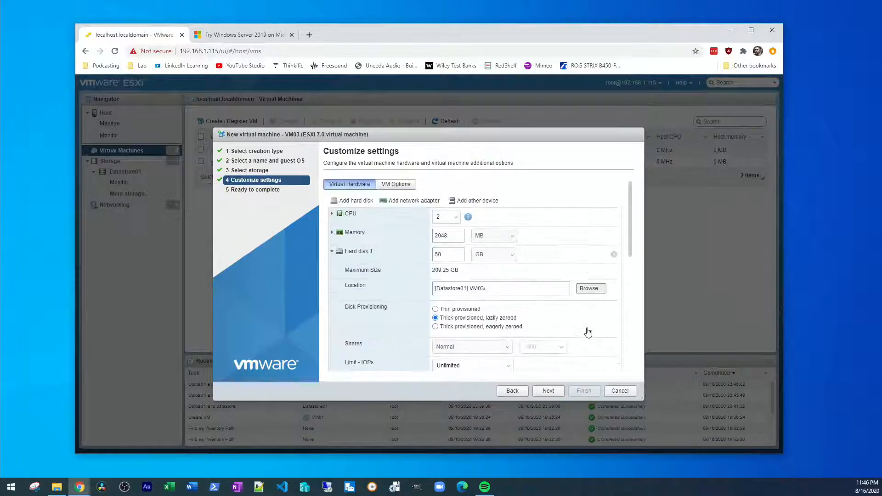
click(548, 391)
click(584, 391)
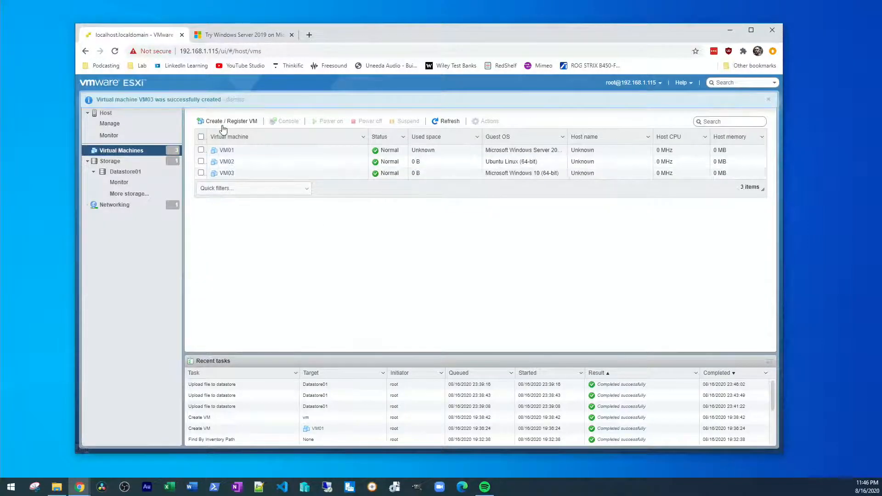
click(166, 172)
click(272, 120)
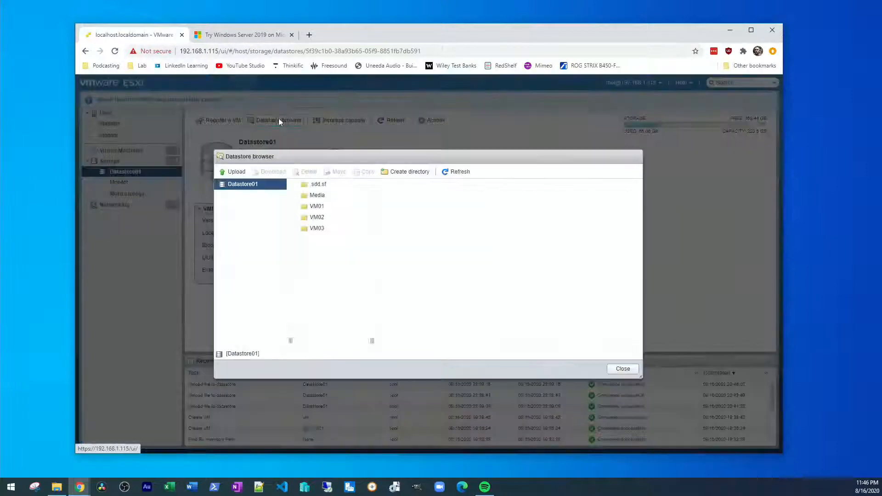
click(328, 230)
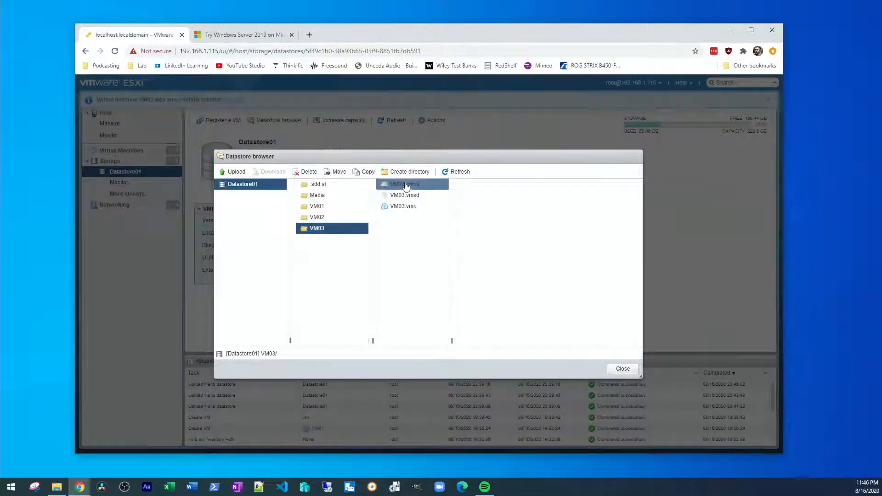
click(406, 184)
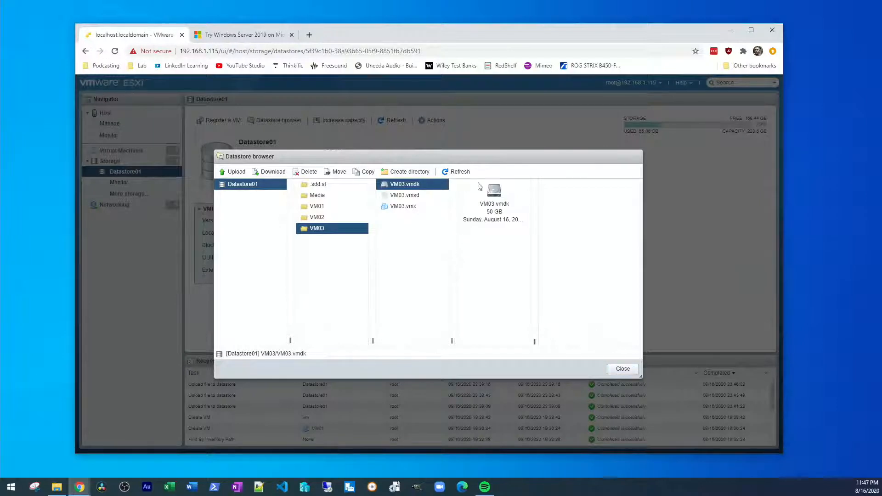
click(315, 218)
click(407, 185)
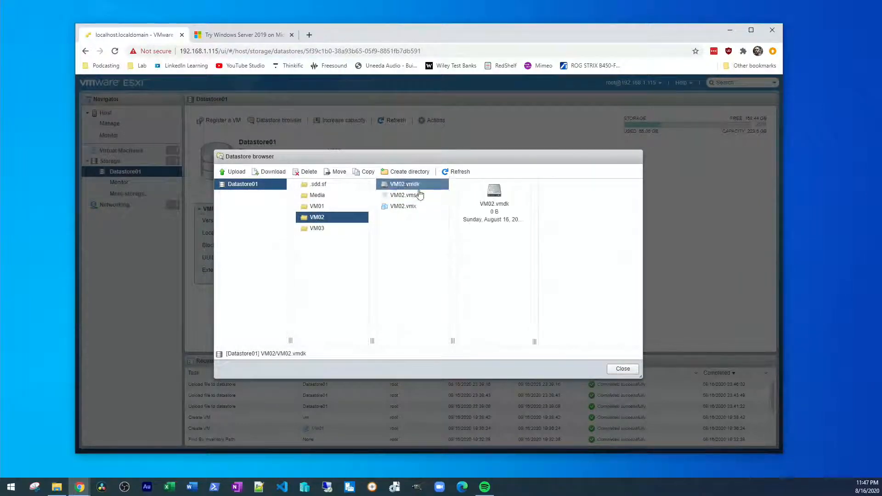
click(621, 368)
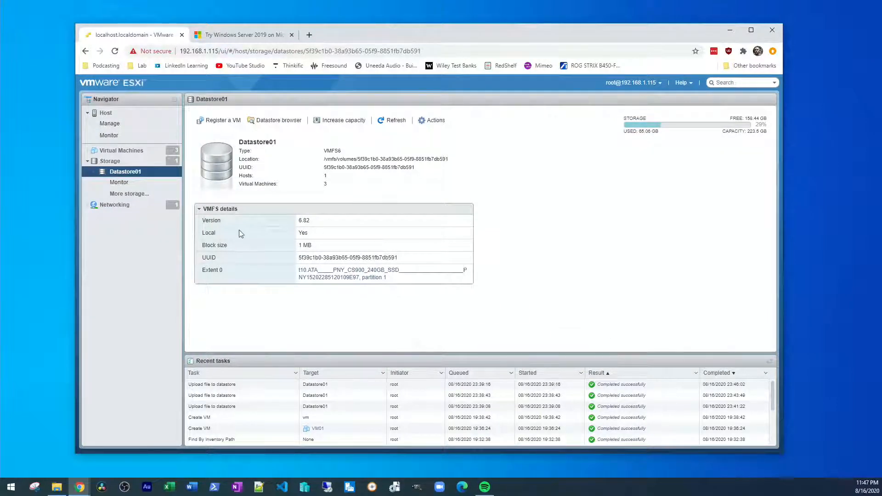
click(120, 153)
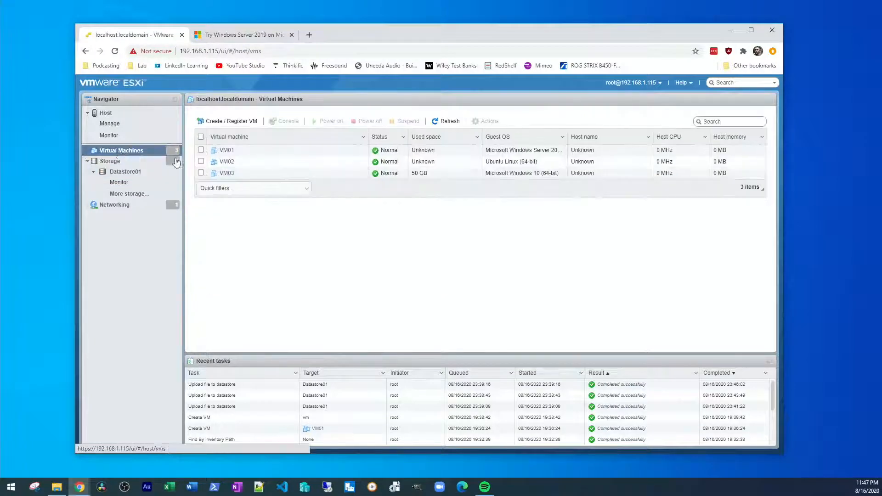
Step: Set VM01's CD/DVD Drive 1 to the 17763 ISO in Datastore01's Media folder and save
right_click(261, 152)
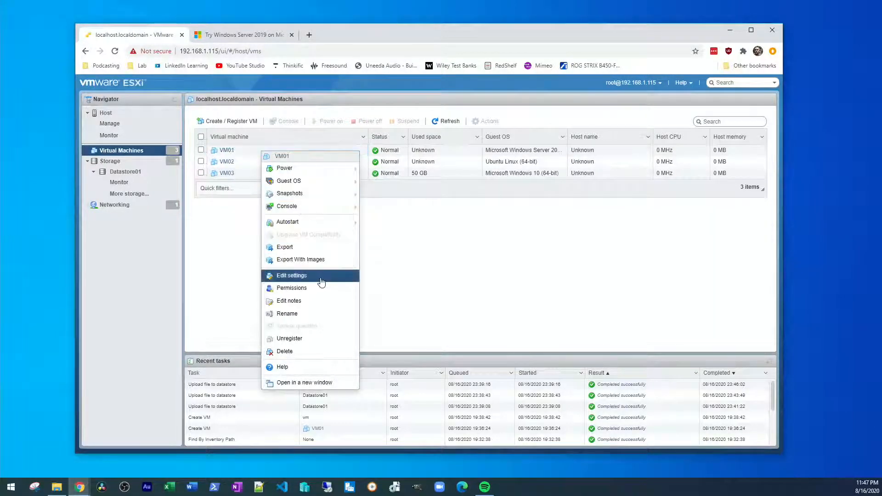
click(317, 277)
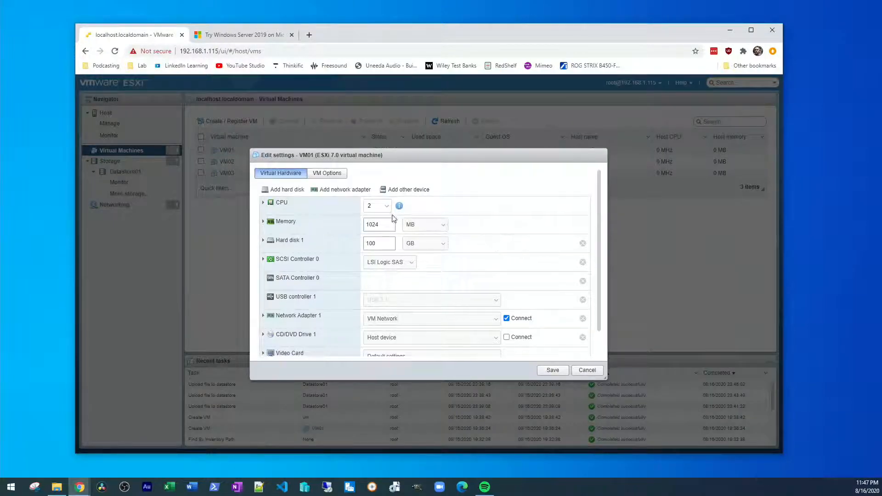
scroll(487, 325, down, 1)
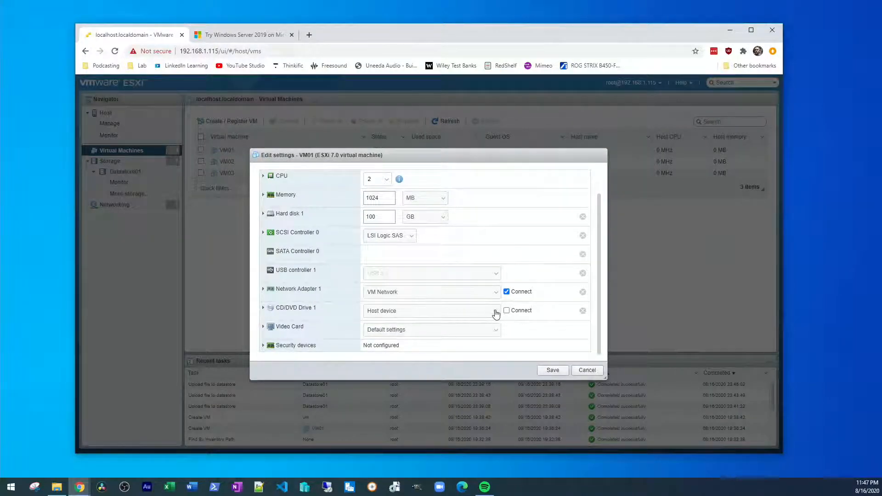
click(496, 311)
click(461, 328)
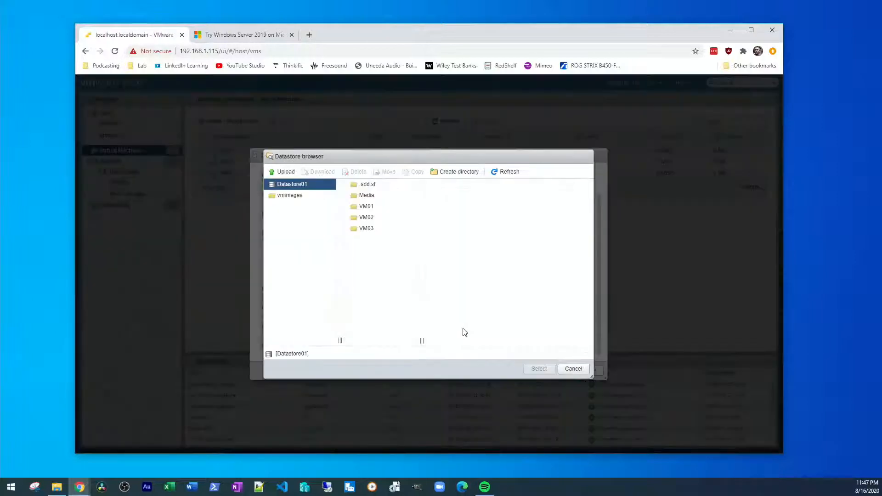
click(379, 197)
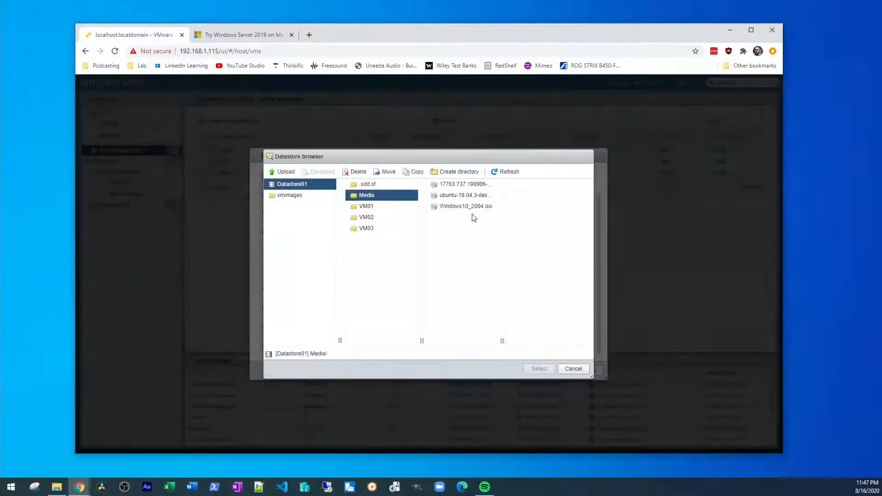
click(463, 185)
click(535, 370)
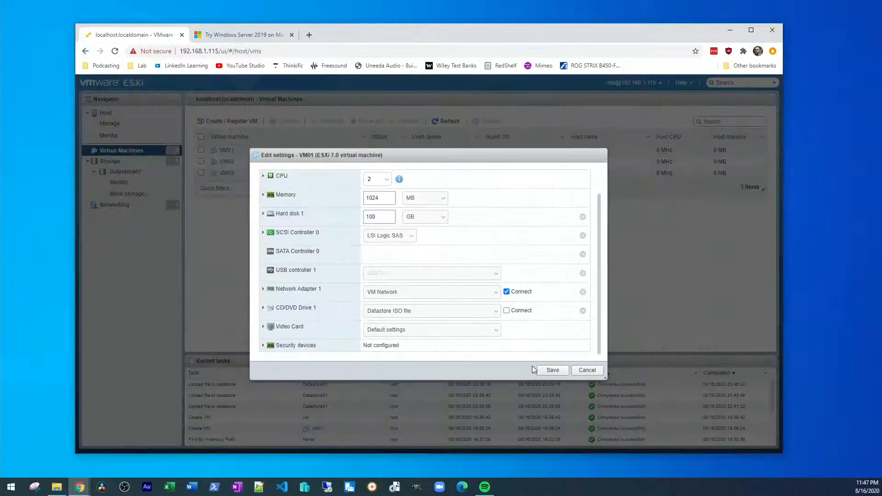
click(551, 370)
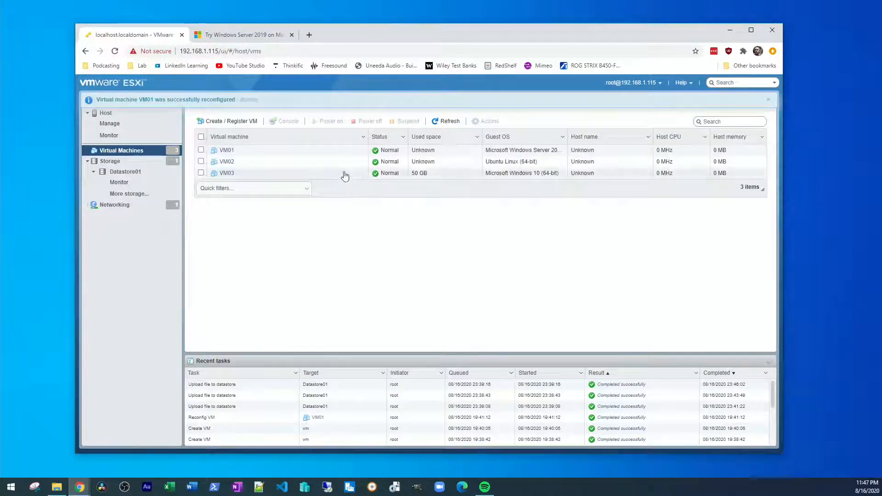
Step: Open VM02's settings and switch CD/DVD Drive 1 to a Datastore ISO file
click(227, 163)
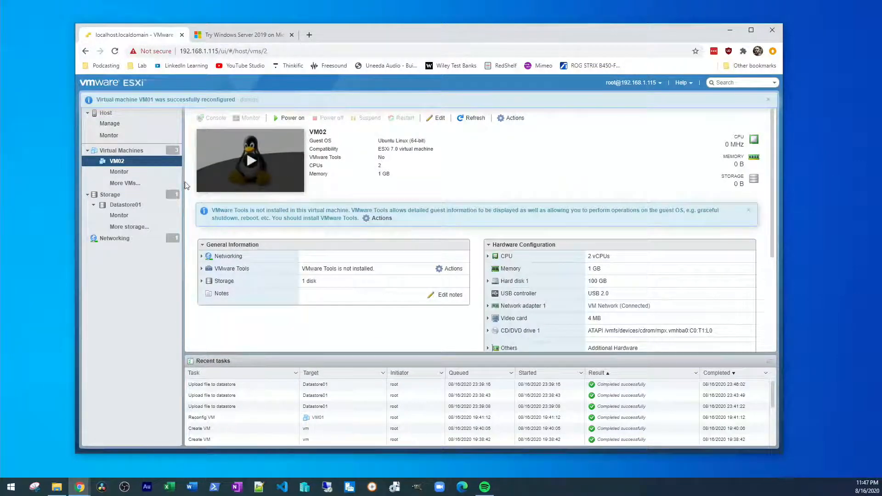
right_click(117, 164)
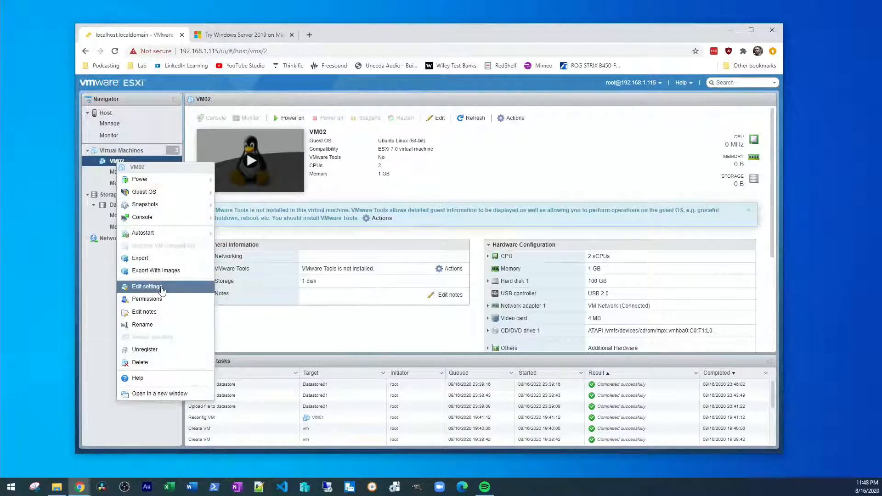
click(147, 287)
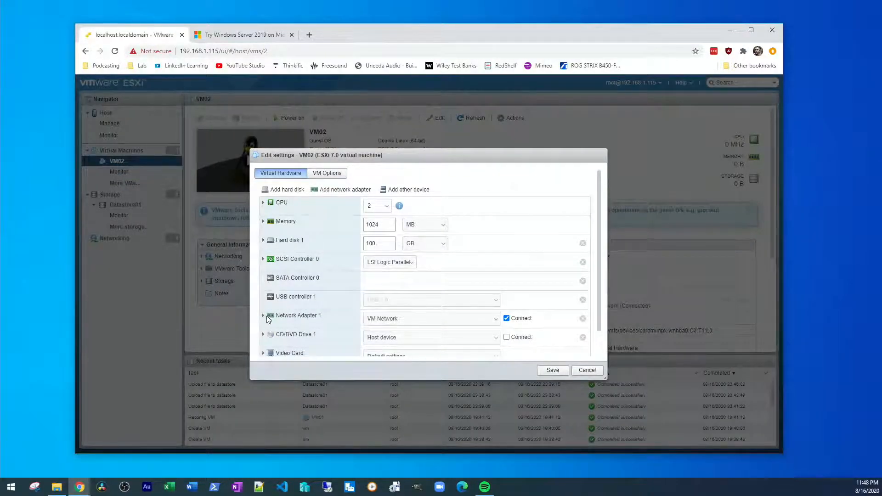
scroll(266, 317, down, 1)
click(480, 316)
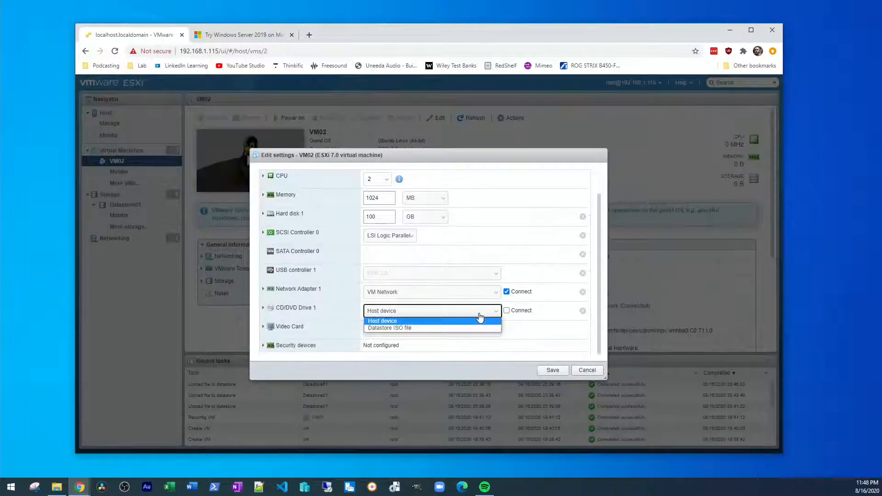
click(475, 328)
Step: Choose Media/ubuntu-18.04.3-desktop-amd64.iso, save VM02, and open VM03's details page
click(382, 218)
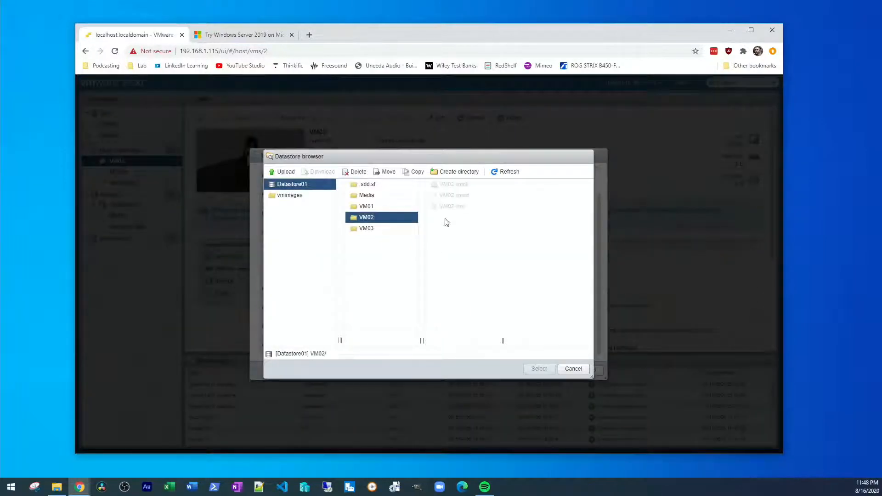
click(367, 194)
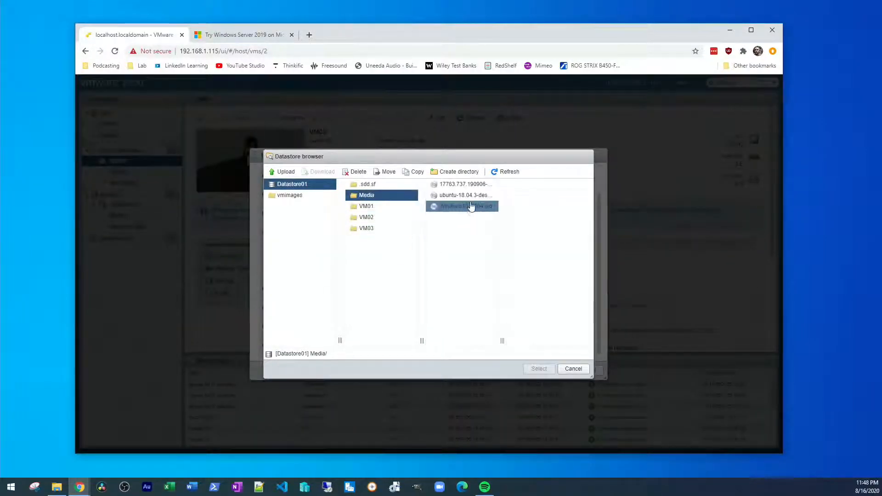
click(465, 195)
click(546, 369)
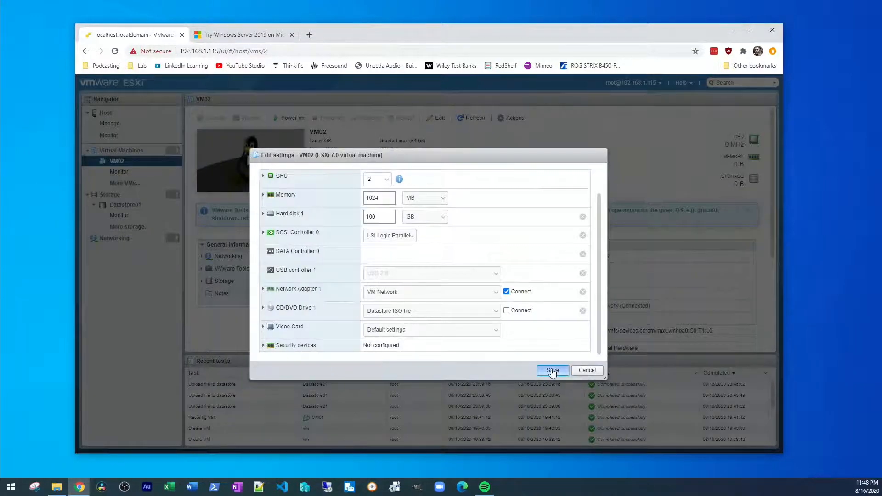
click(551, 367)
click(121, 150)
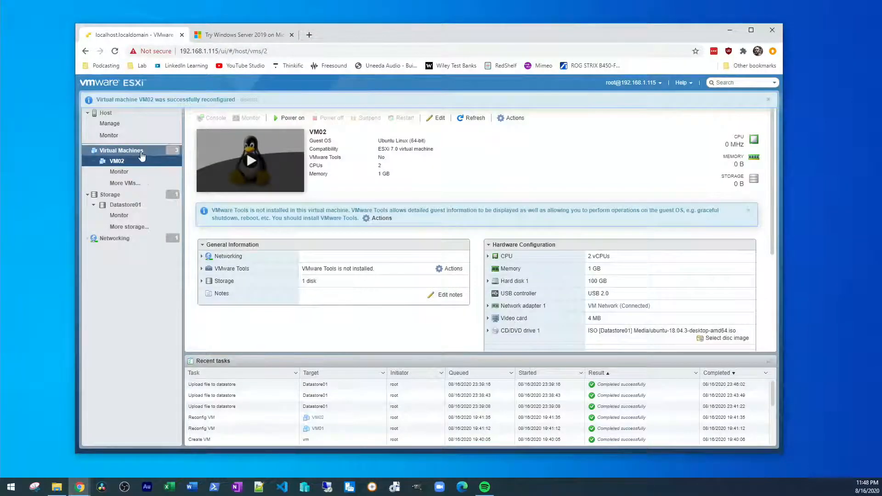
click(226, 172)
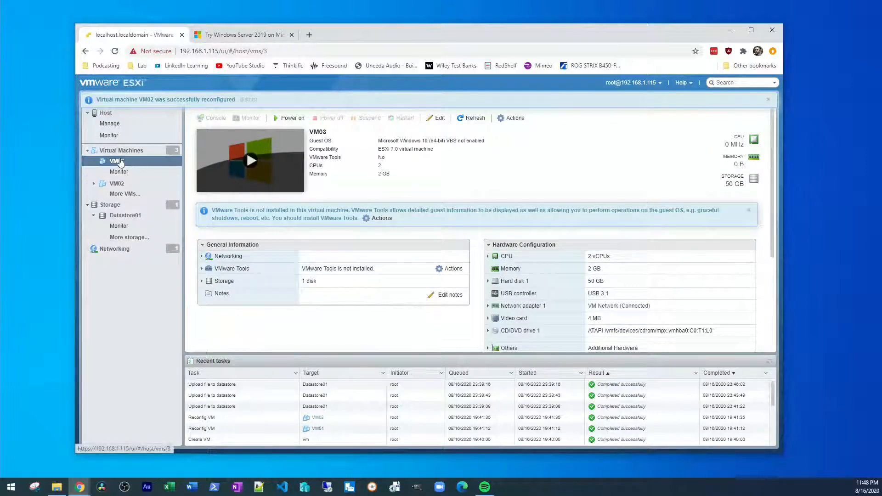
Step: Mount Media/Windows10_2004.iso on VM03's CD/DVD drive with Connect enabled and save
right_click(119, 162)
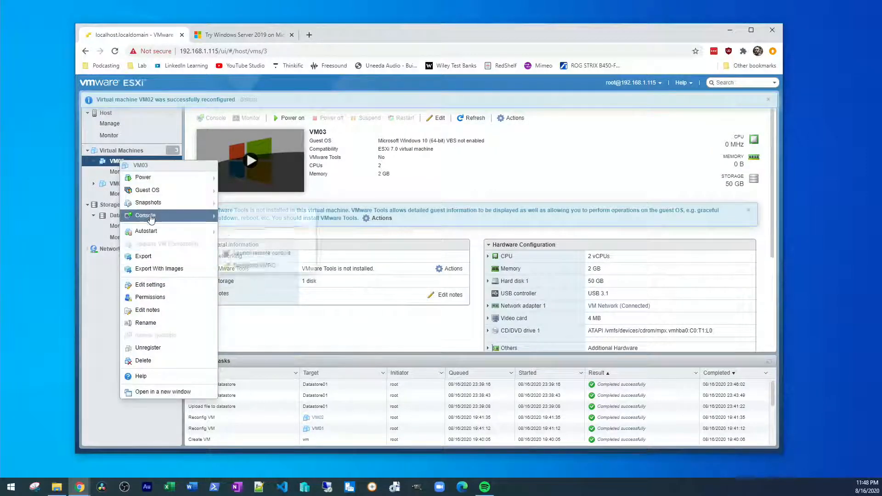
click(166, 285)
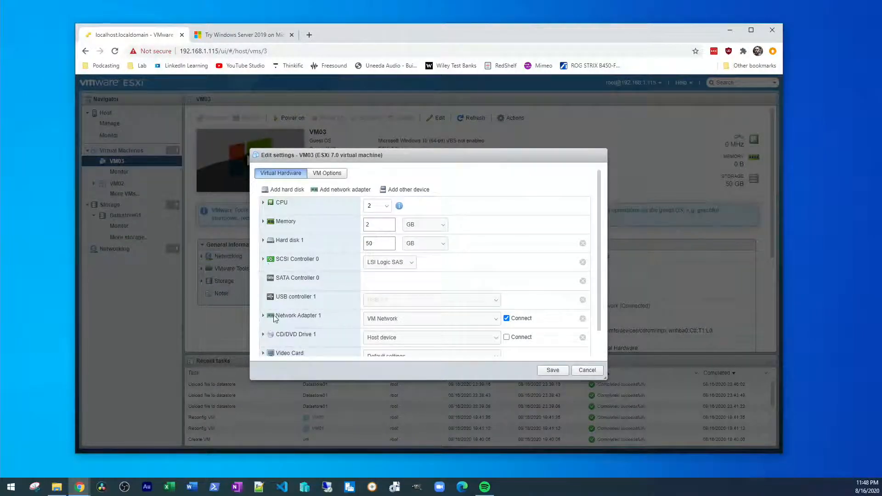
click(450, 348)
click(456, 352)
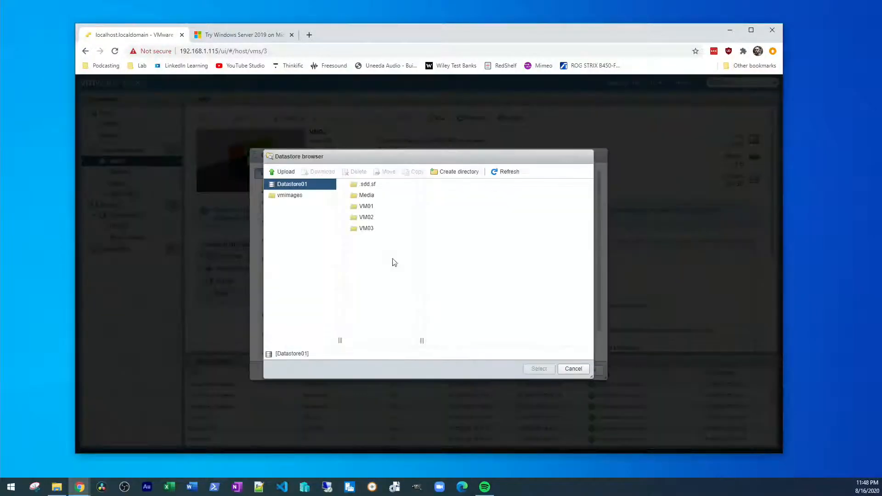
click(365, 195)
click(470, 207)
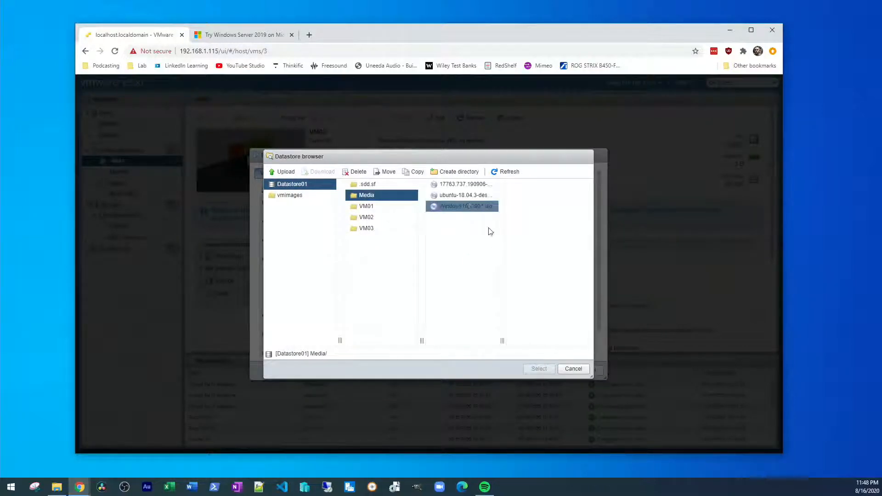
click(550, 369)
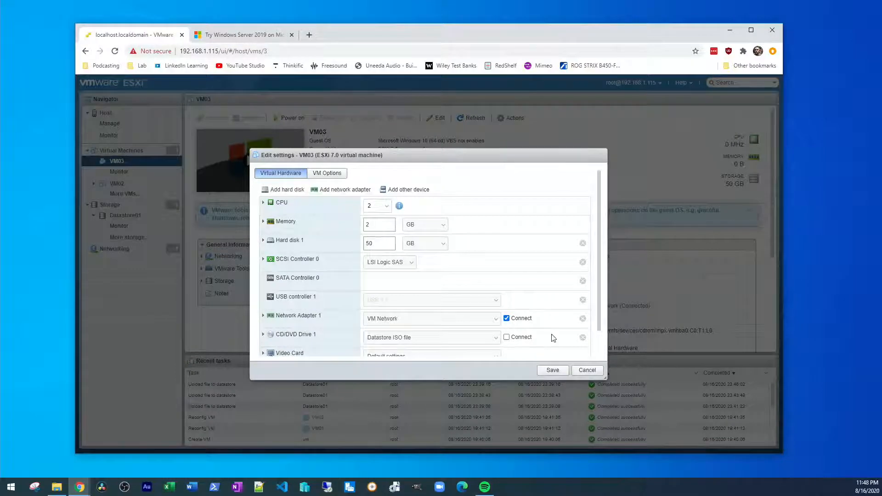
scroll(555, 334, down, 1)
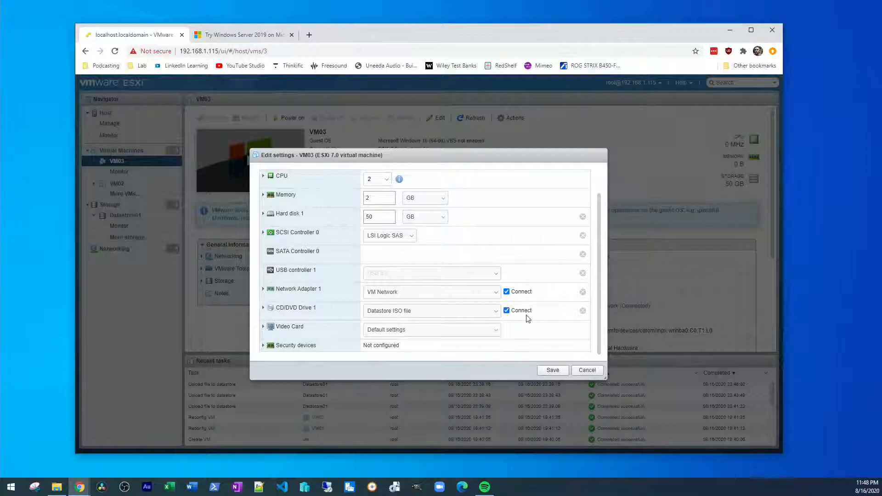
click(552, 370)
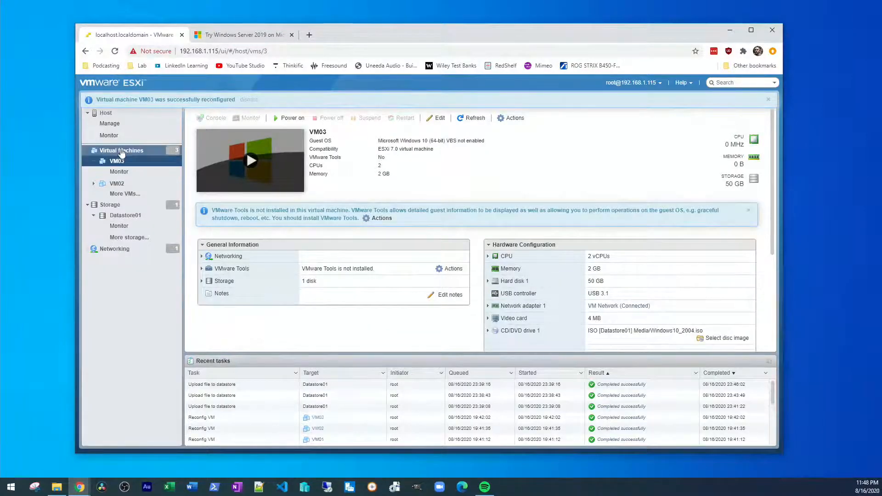
Step: Save VM02's settings again with its CD/DVD drive set to connect
right_click(276, 161)
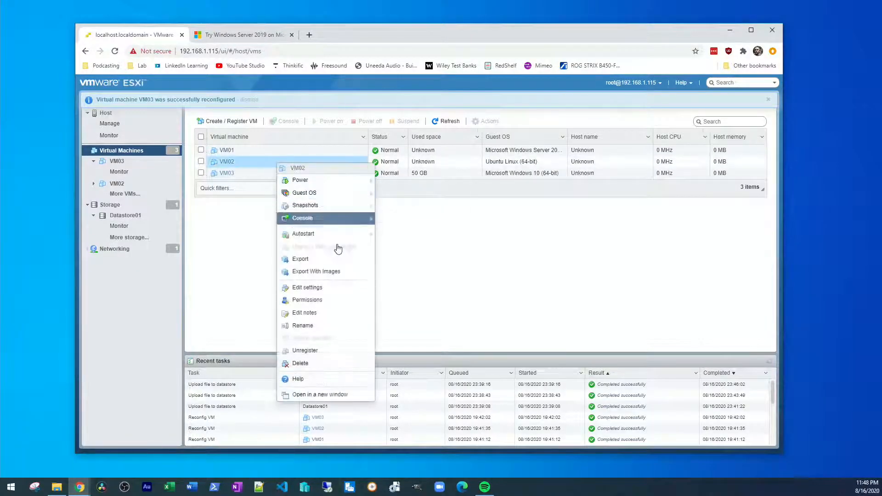
click(309, 287)
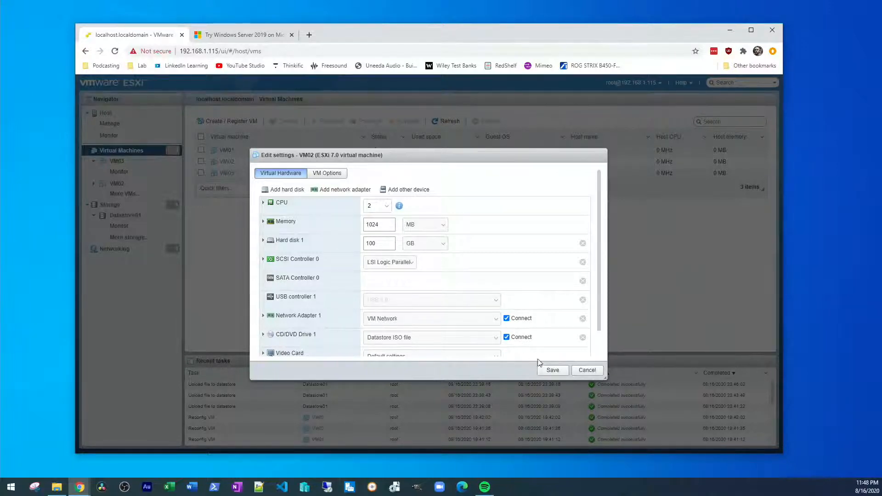
click(552, 370)
Step: Re-save VM01's settings and select VM01 to view its details
right_click(281, 153)
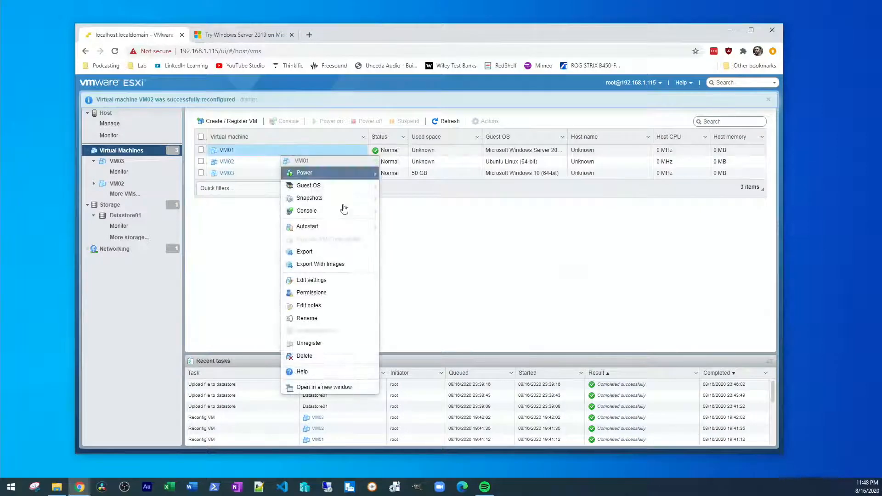
click(330, 280)
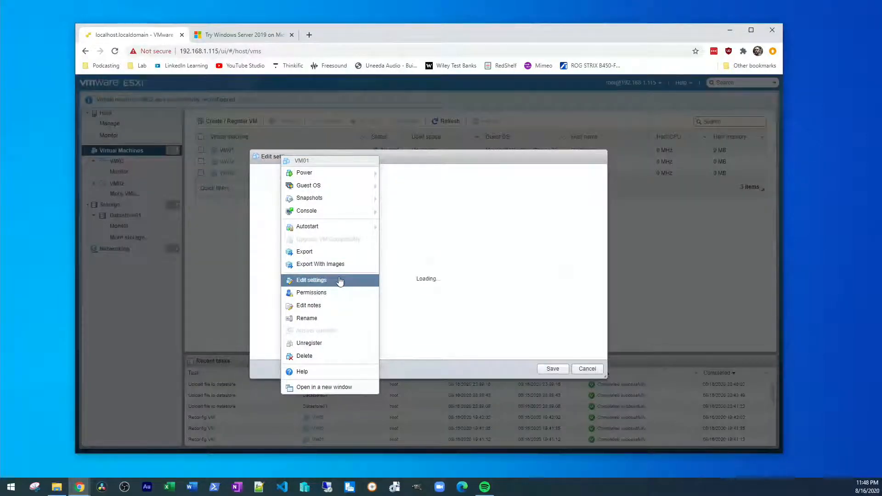
click(552, 368)
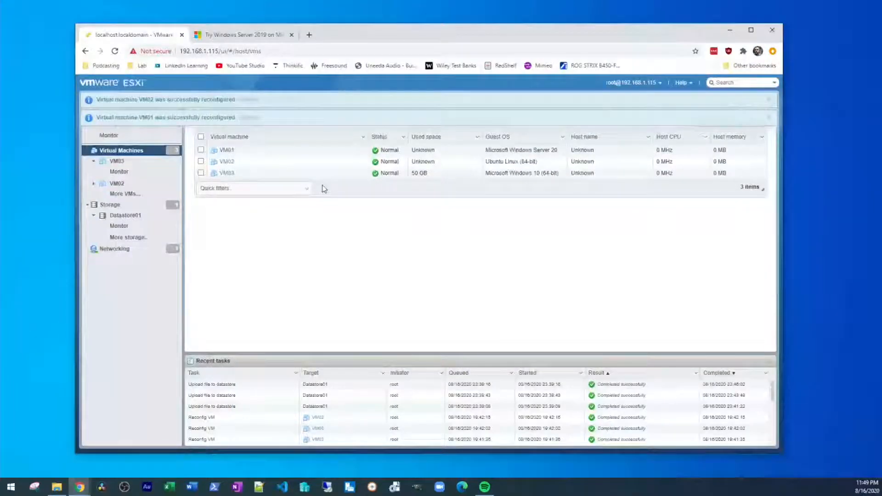
click(284, 157)
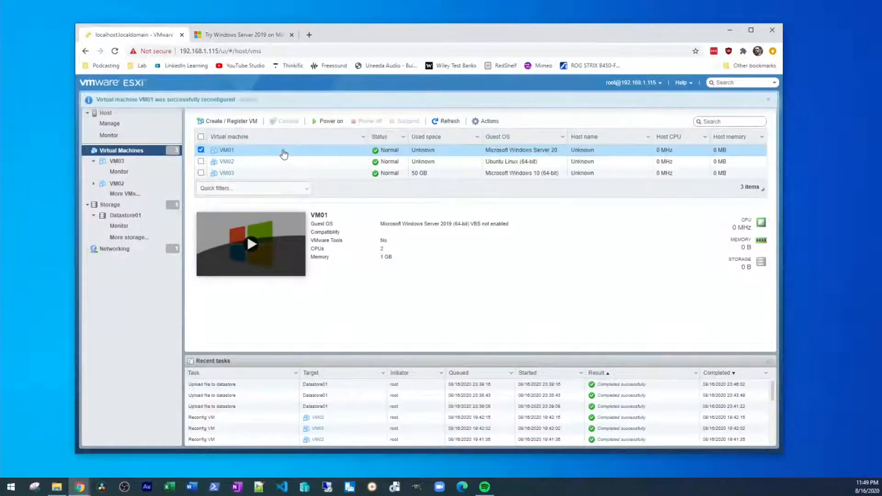
Step: Launch a remote console for VM01 via Console > Launch remote console and allow Chrome to open VMRC
right_click(283, 152)
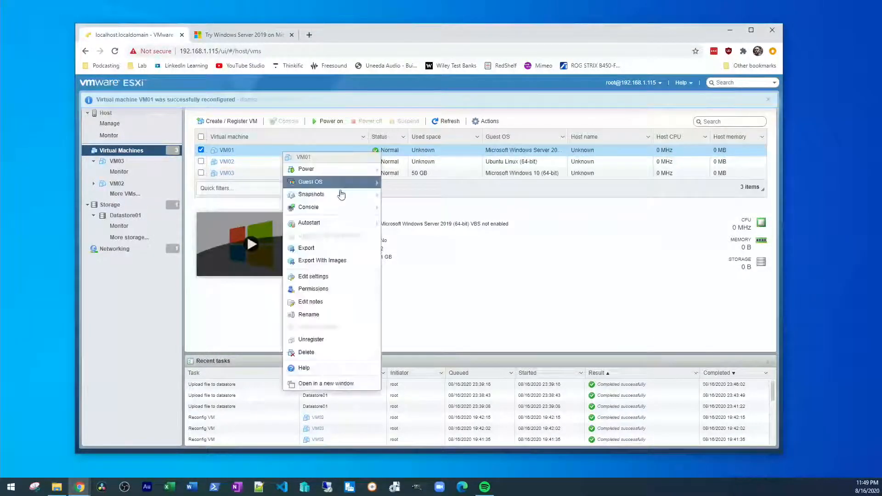
click(340, 205)
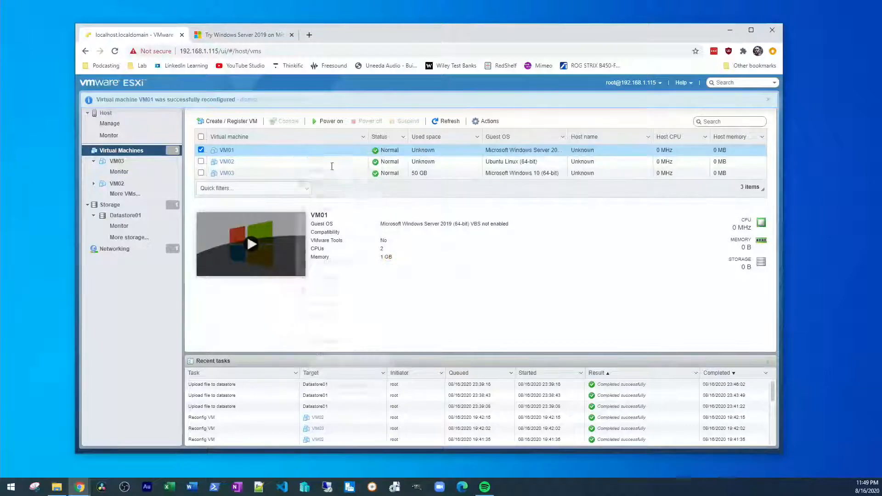
right_click(296, 155)
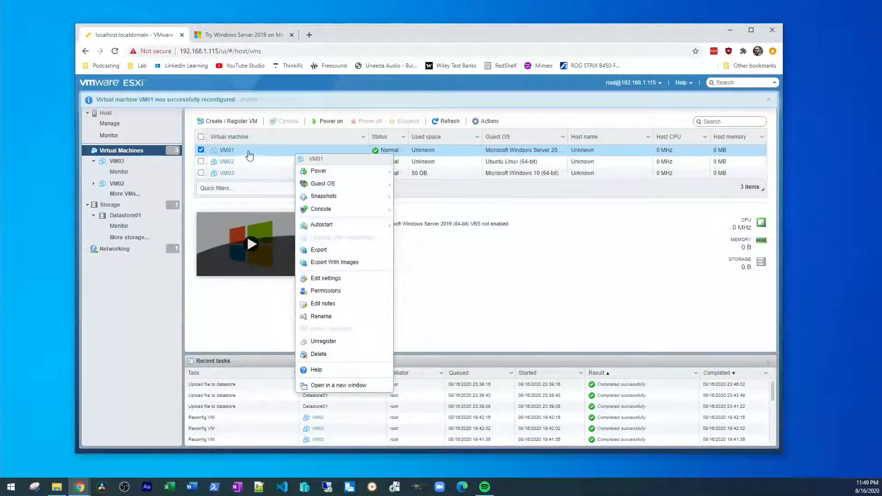
mouse_move(360, 208)
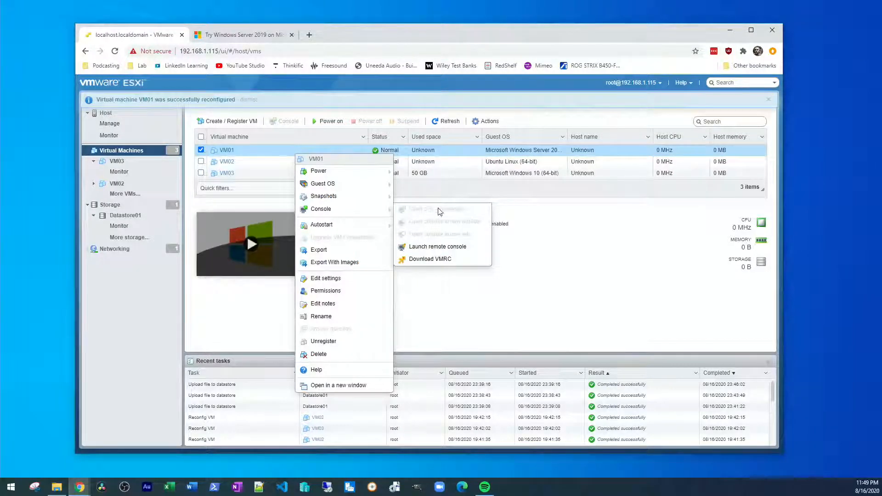
click(456, 248)
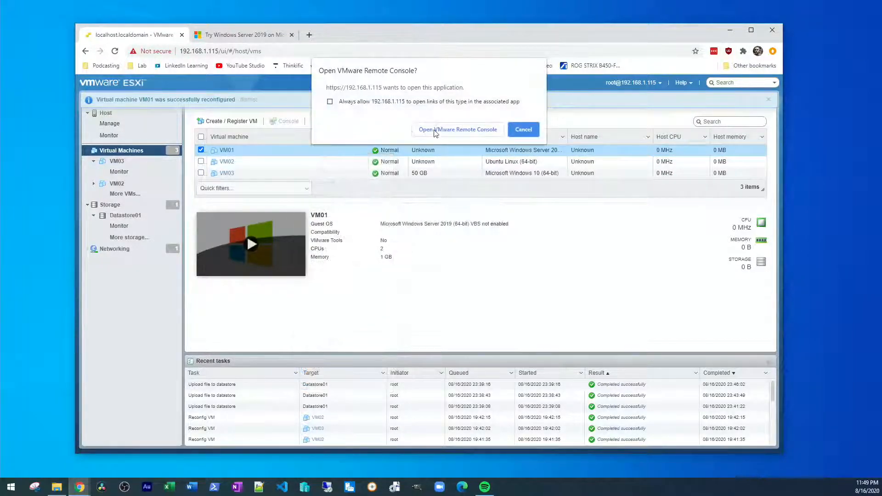
click(451, 131)
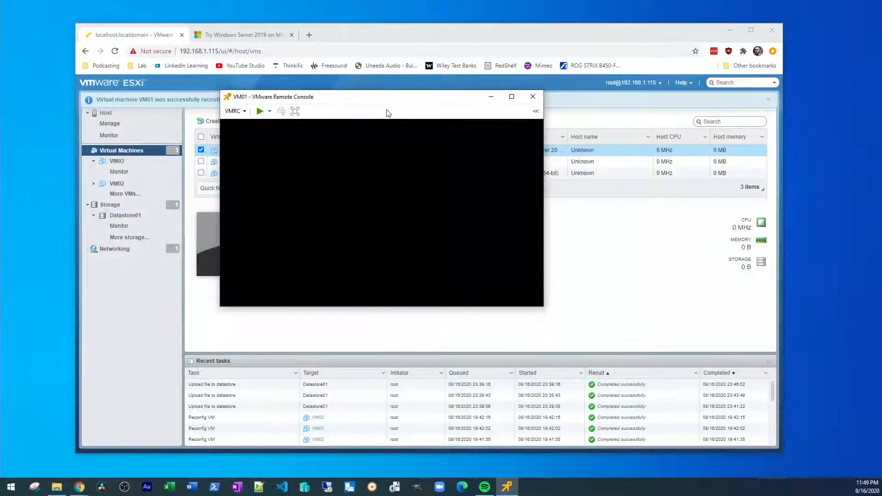
Step: Enlarge the VM01 console, try powering VM01 on, dismiss the VT-x disabled error, and close VMRC
drag(386, 106, 311, 77)
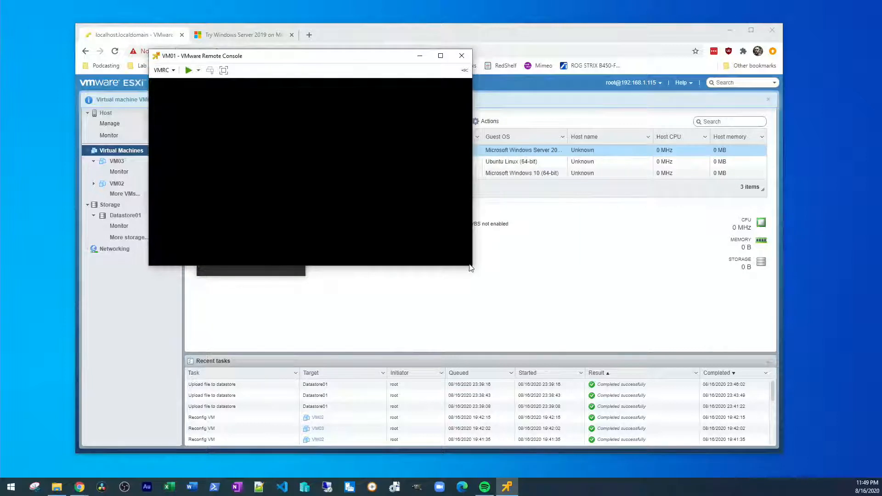
drag(472, 265, 646, 413)
click(188, 70)
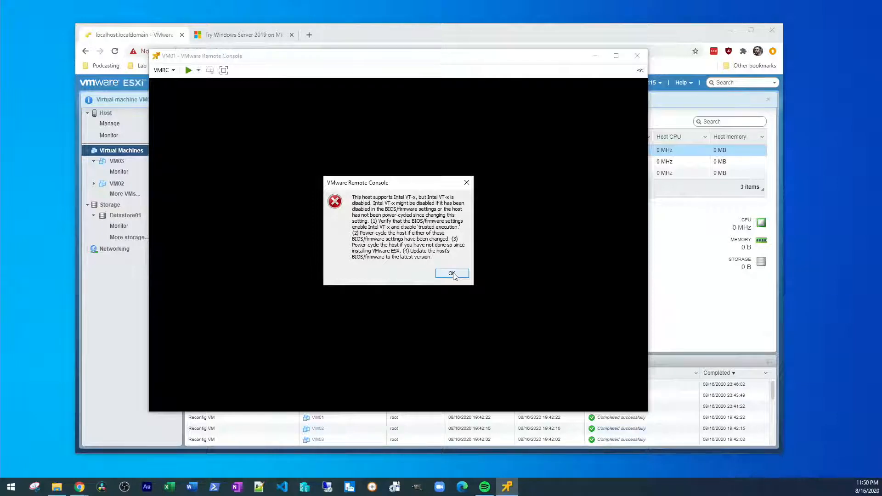
click(452, 273)
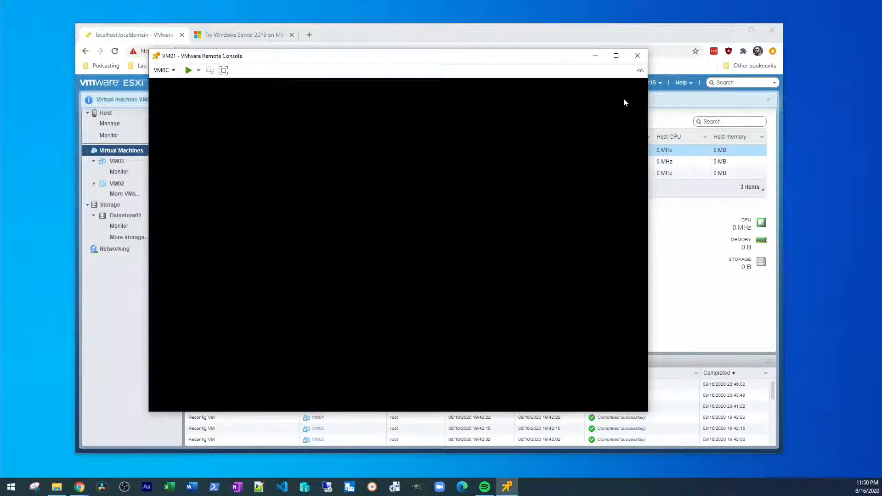
click(637, 55)
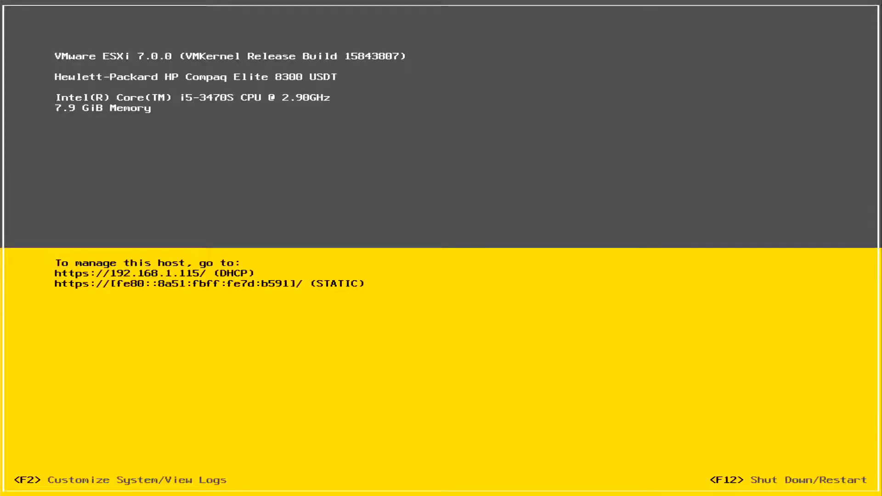
Step: Log in to the host's shutdown/restart prompt with the root password, retrying after a failed attempt
key(F2)
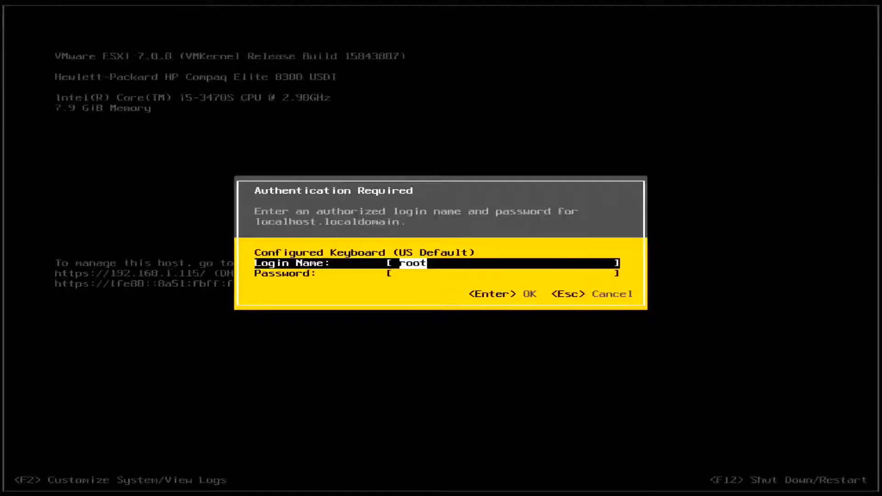
key(Tab)
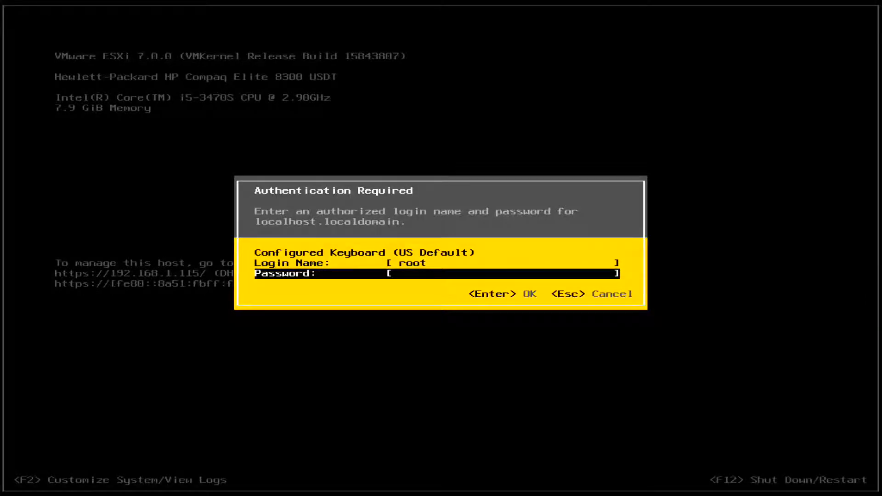
text(***********)
key(Return)
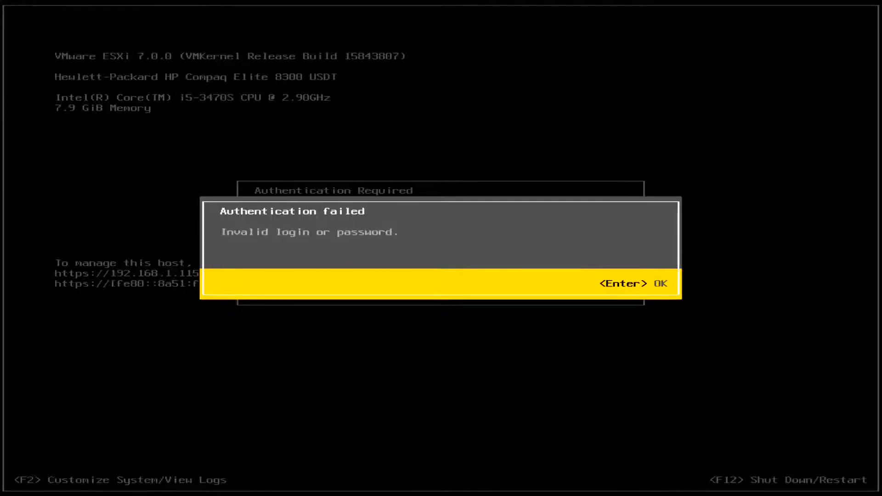
key(Return)
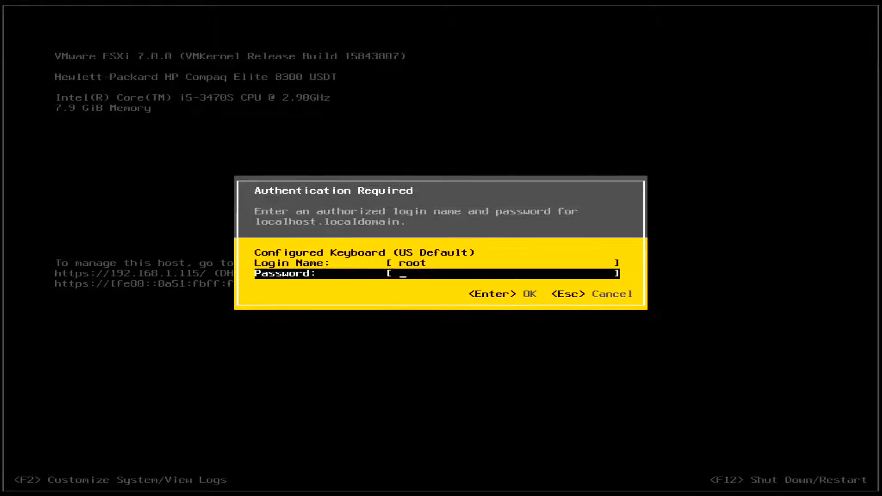
text(**********)
key(Return)
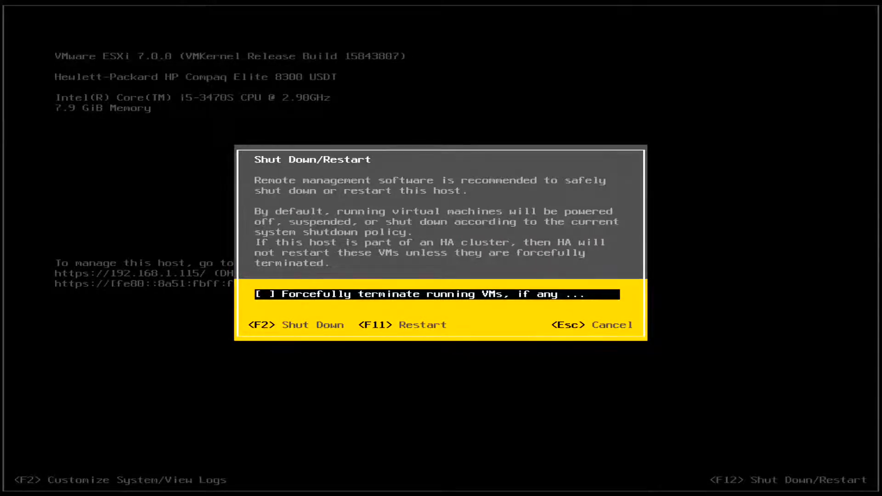
Step: Enable forceful termination of running VMs and restart the host with F11
key(space)
key(F11)
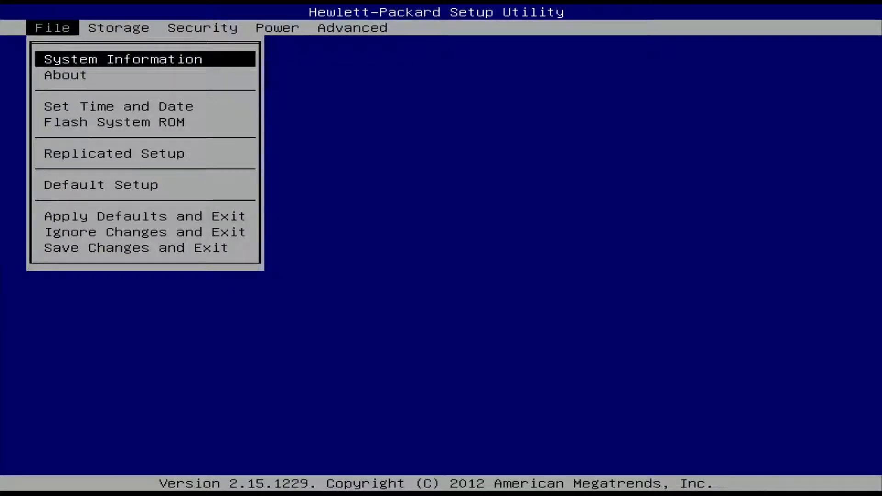
Step: Under Security > System Security, set VTx and VTd to Enabled and accept with F10
key(Right)
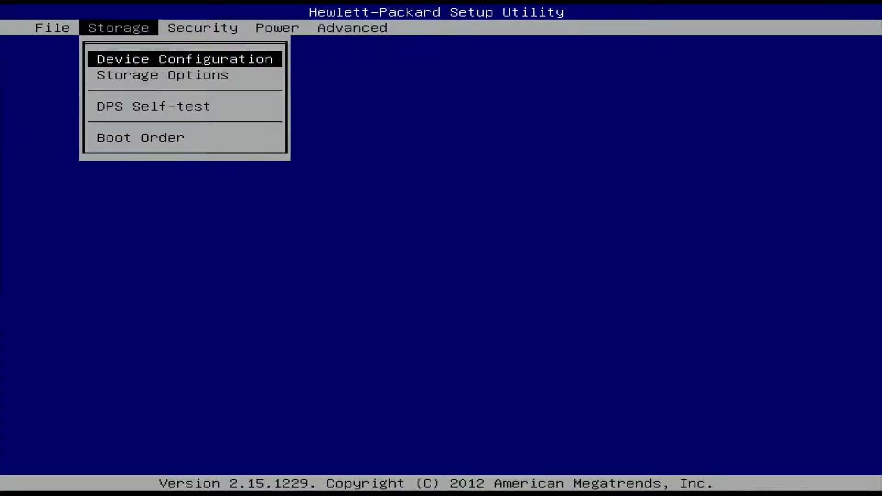
key(Right)
key(Down)
key(Down)
key(Down)
key(Down)
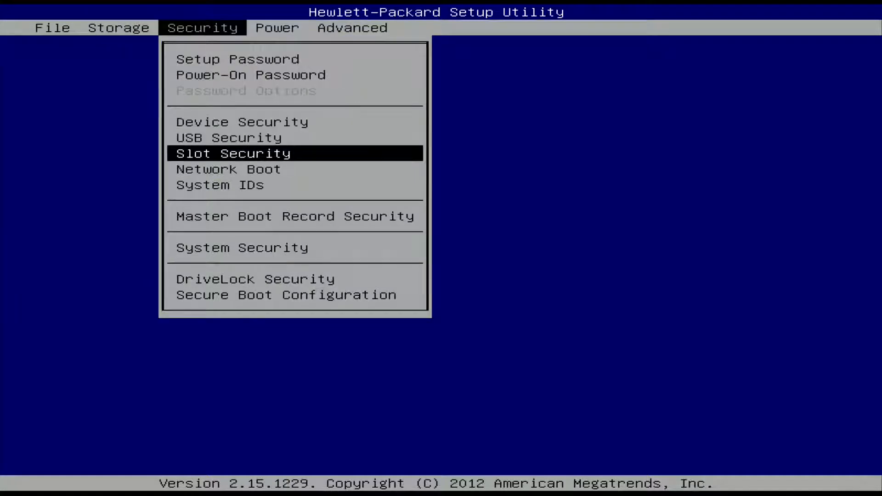
key(Down)
key(Down)
key(Down)
key(Down)
key(Return)
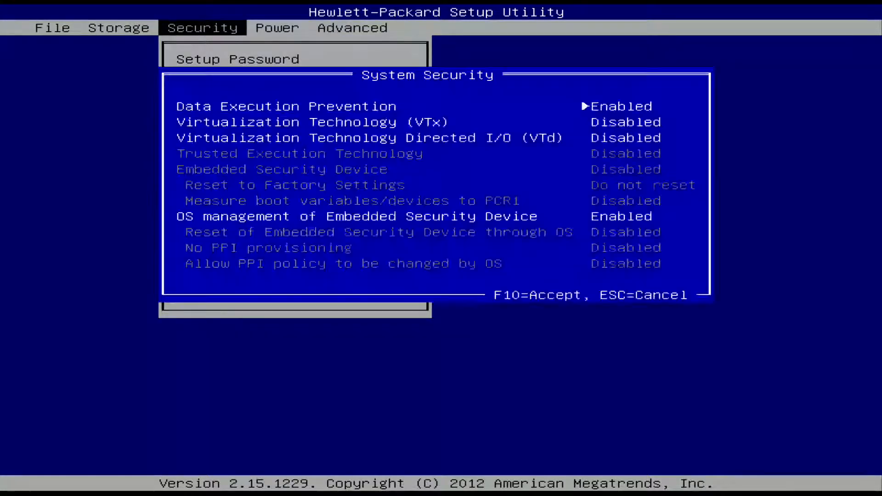
key(Down)
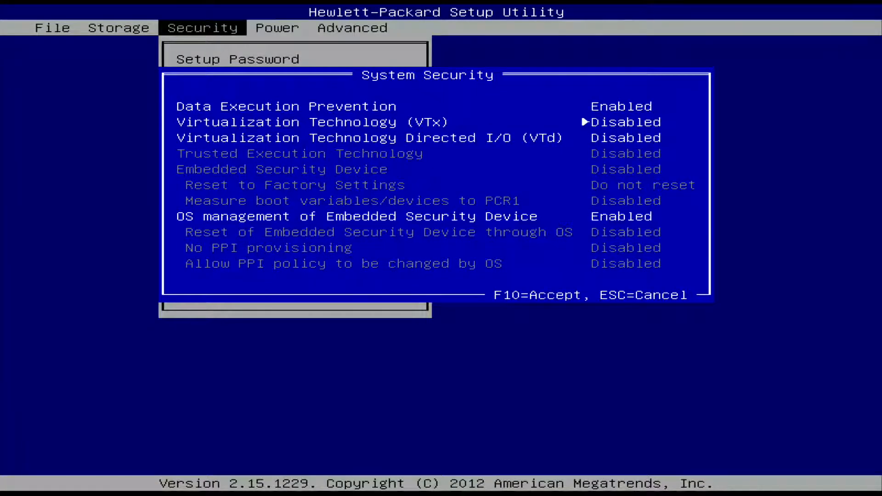
key(Right)
key(Down)
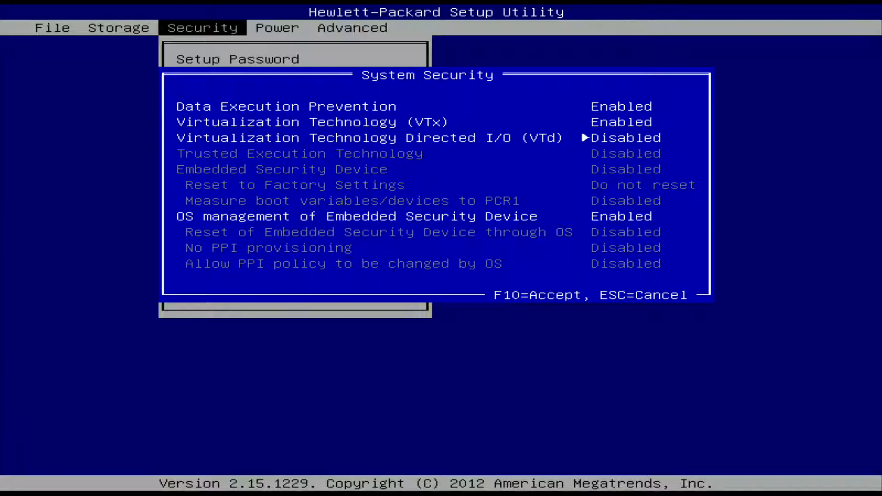
key(Right)
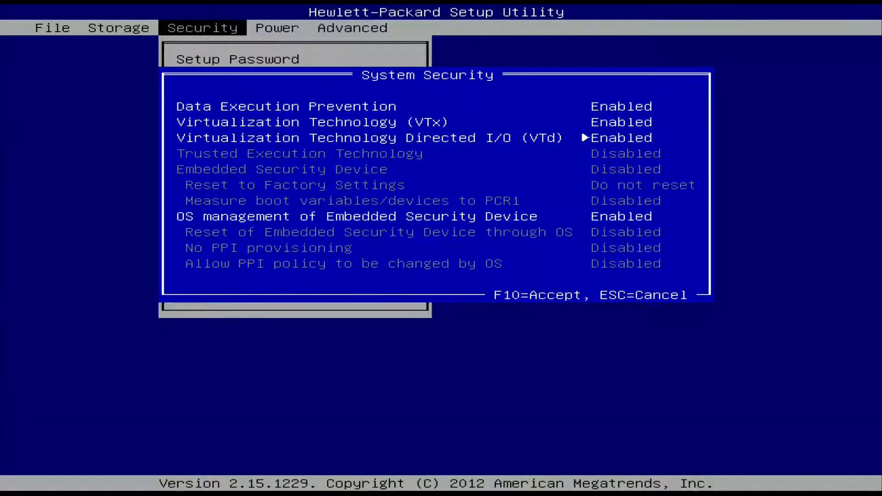
key(Up)
key(F10)
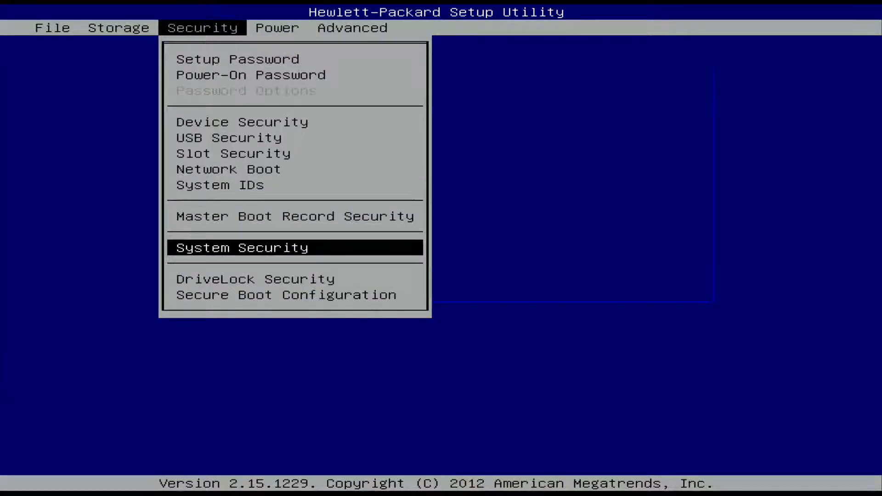
Step: Choose File > Save Changes and Exit to save the BIOS settings
key(Left)
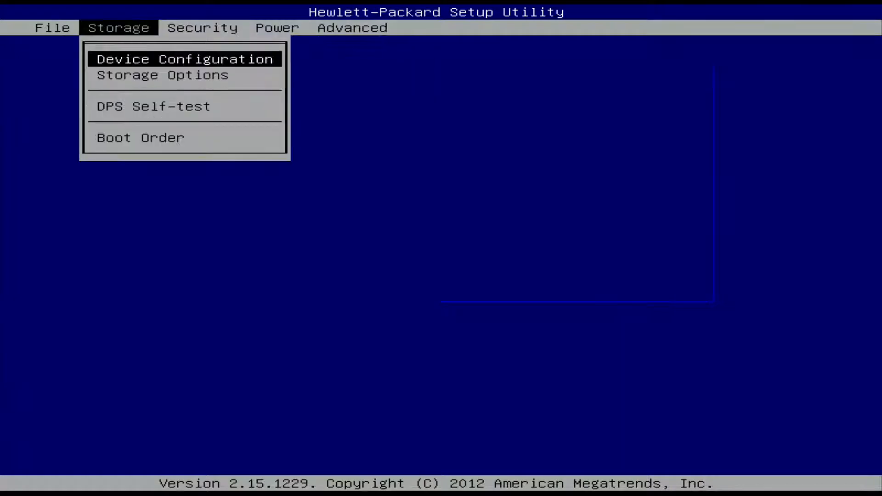
key(Left)
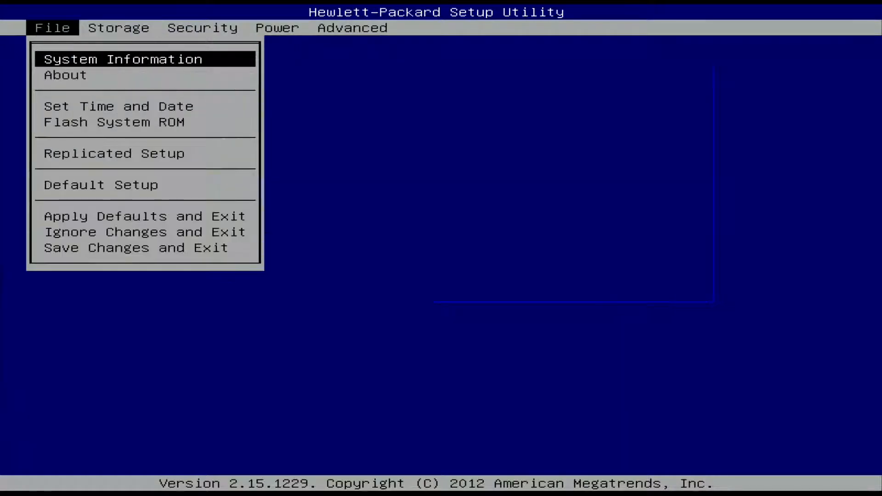
key(Down)
key(Down)
key(Down)
key(Down)
key(Down)
key(Down)
key(Down)
key(Down)
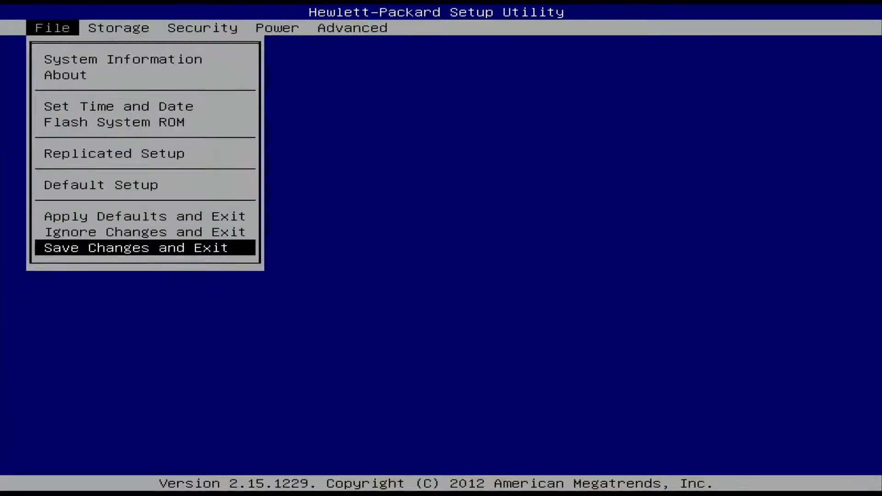
key(Return)
key(Return)
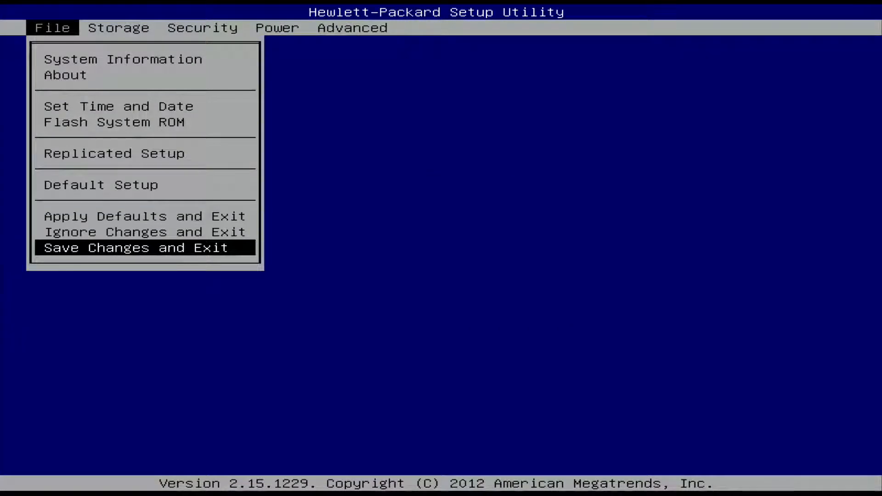
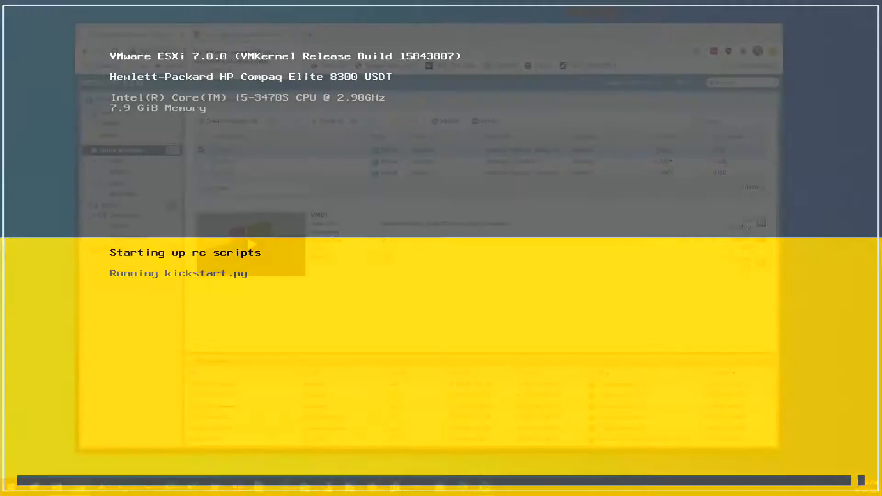
Step: Switch to the 'Try Windows Server 2019' browser tab showing the evaluation page
click(224, 34)
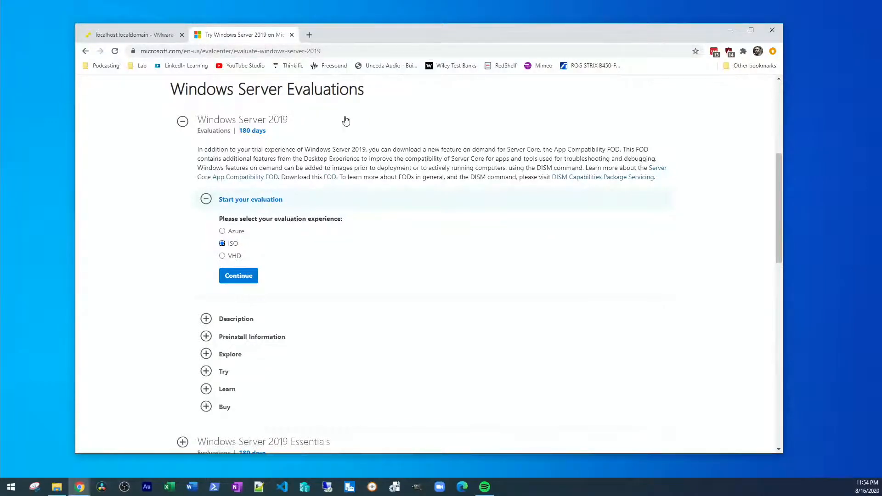
Step: Continue the Windows Server 2019 ISO evaluation and review its registration form
scroll(385, 151, up, 4)
scroll(386, 154, down, 3)
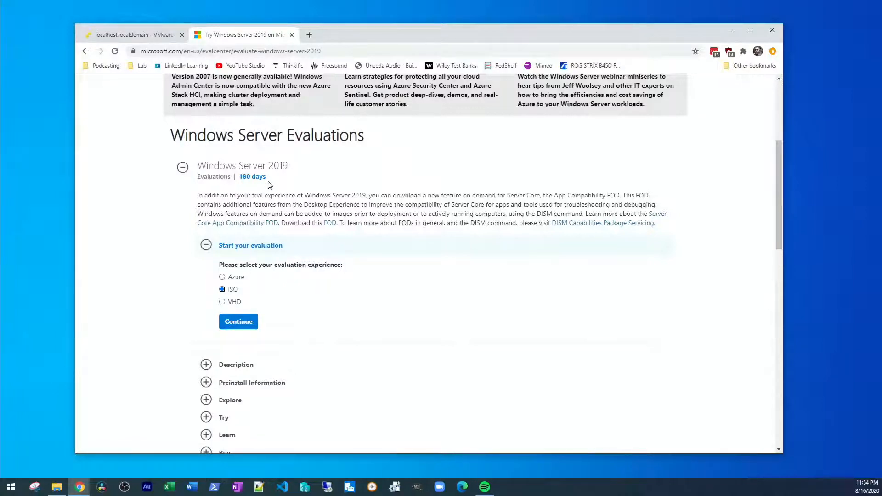
click(243, 330)
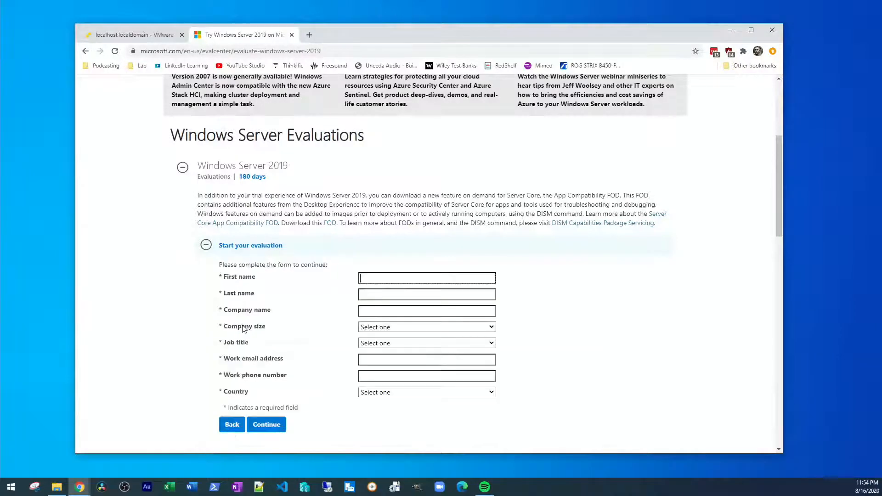
scroll(344, 303, down, 1)
scroll(345, 303, down, 2)
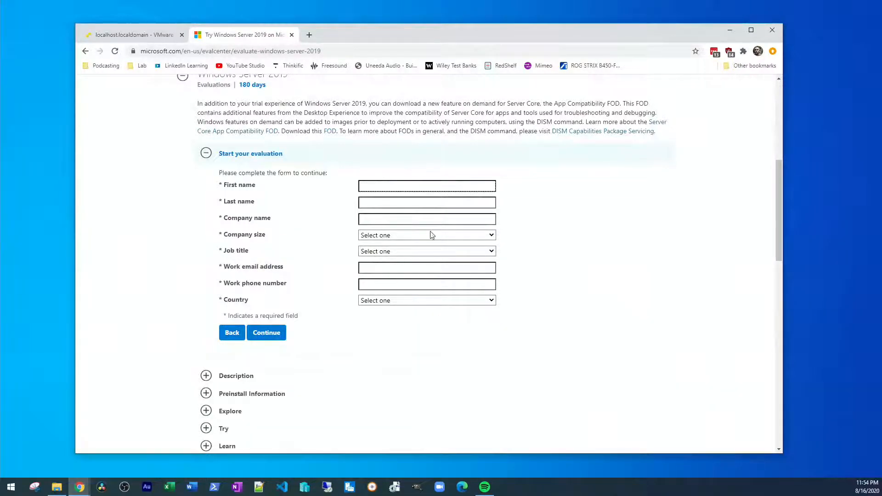
scroll(439, 303, up, 1)
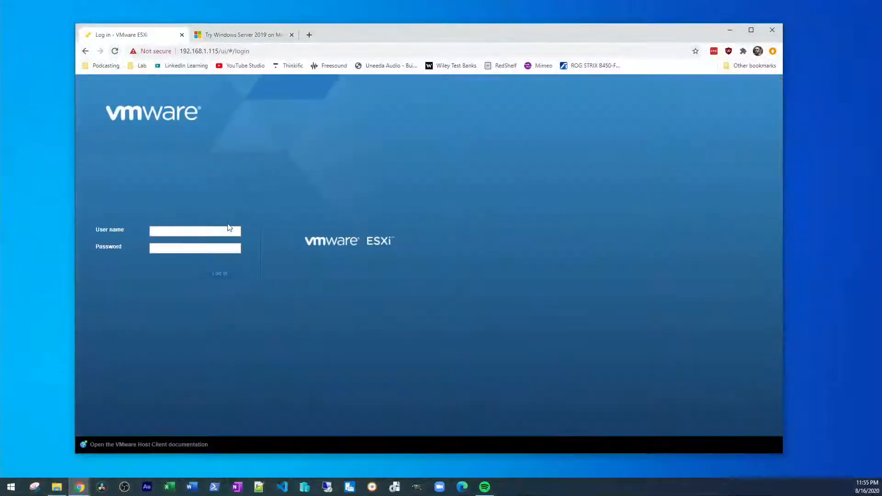
Step: Log in to the ESXi host client with the root user and password, declining to save it
click(223, 230)
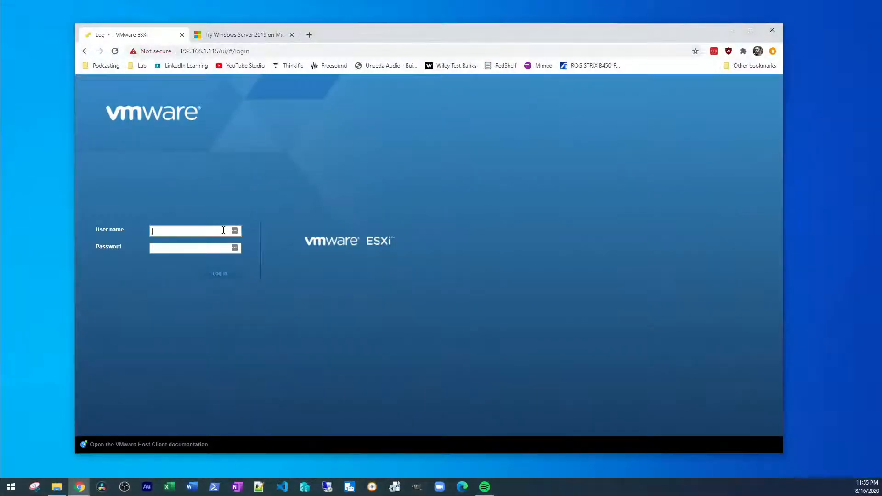
text(root)
key(Tab)
text(••)
key(Return)
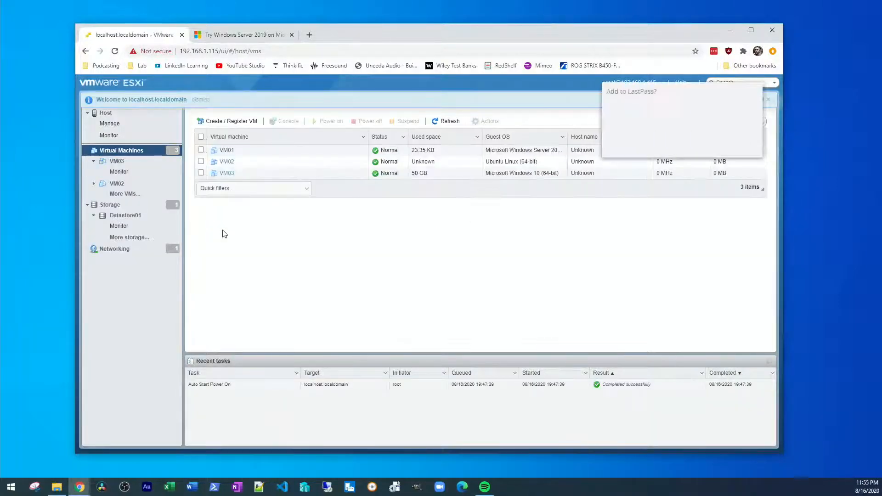
click(704, 144)
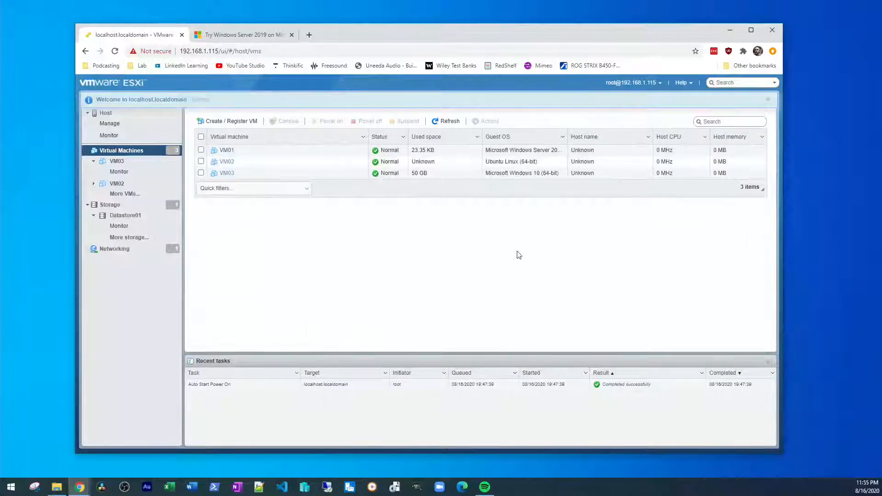
Step: Launch a VMware Remote Console for VM01, always allowing the host to open it
click(271, 151)
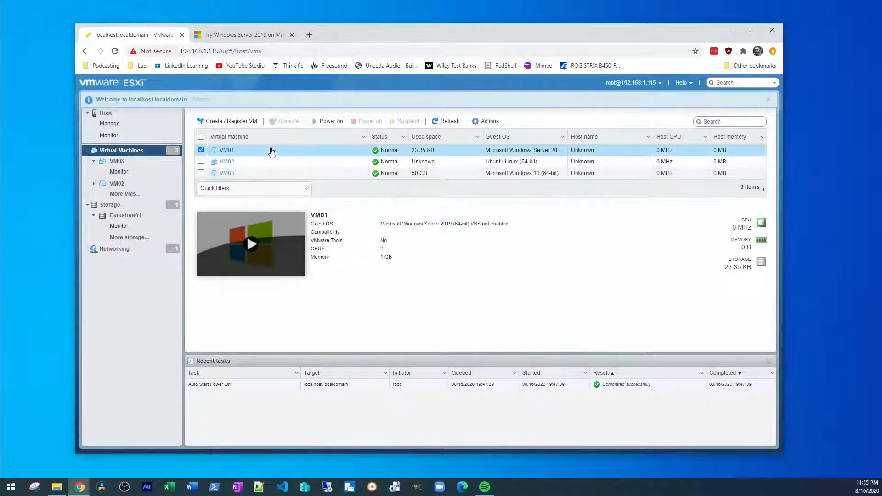
right_click(271, 152)
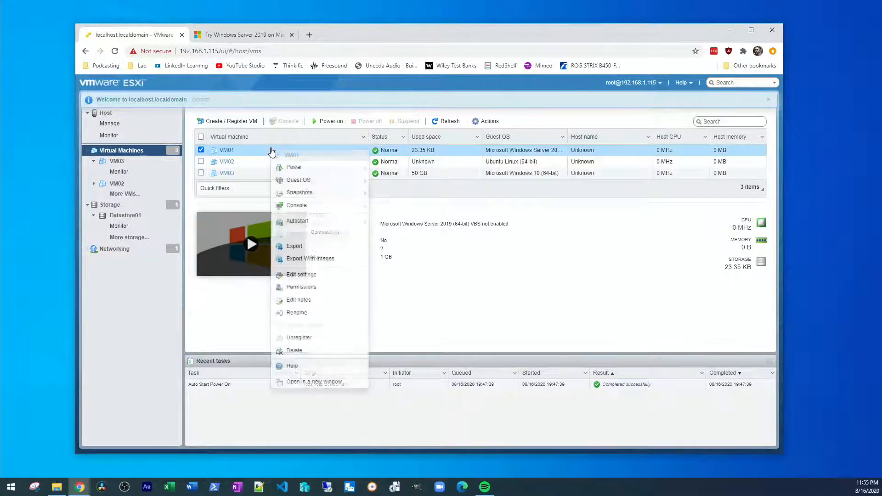
click(307, 207)
right_click(270, 150)
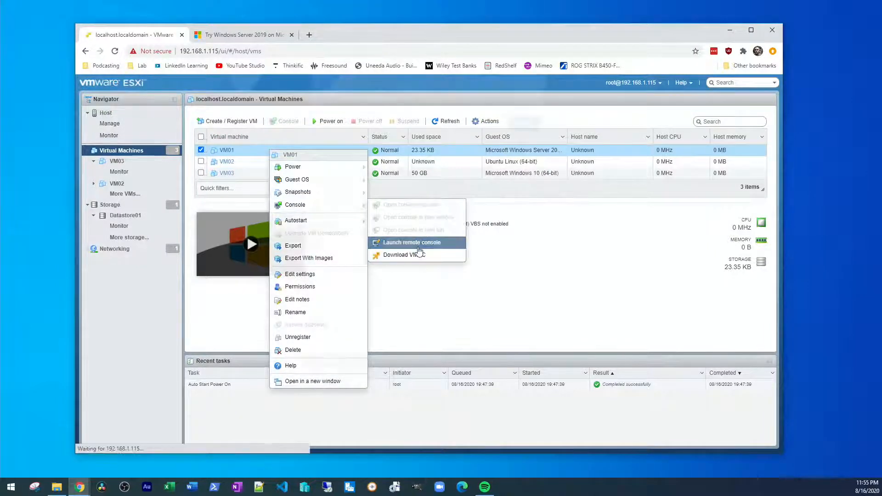
click(418, 247)
click(404, 102)
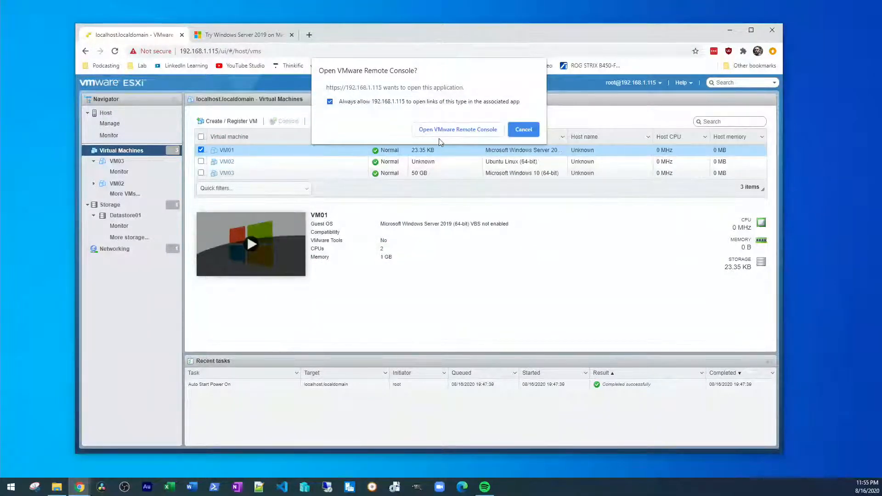
click(439, 131)
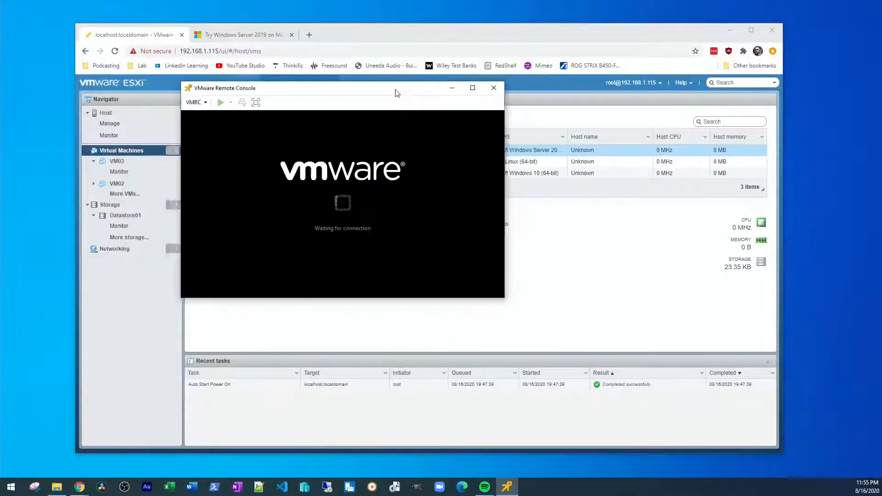
Step: Power on VM01 and boot it from the installation disc into Windows Server 2019 Setup
click(271, 98)
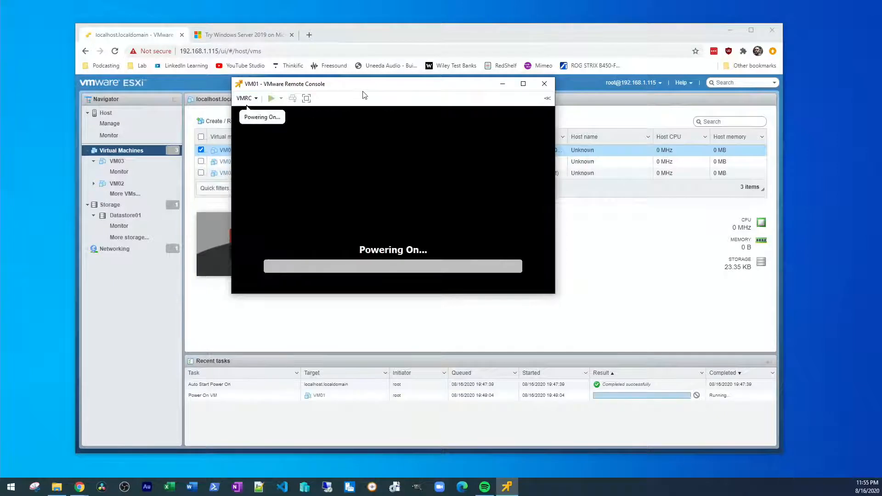
drag(395, 87, 323, 57)
click(326, 111)
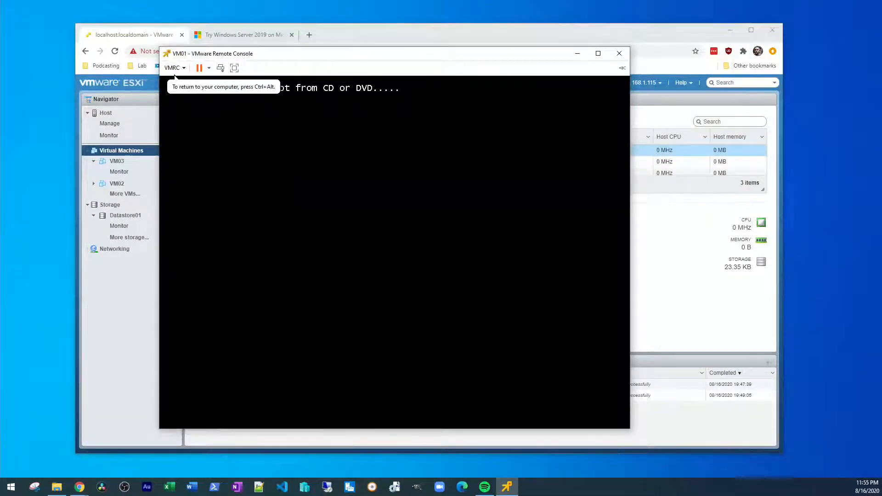
key(Return)
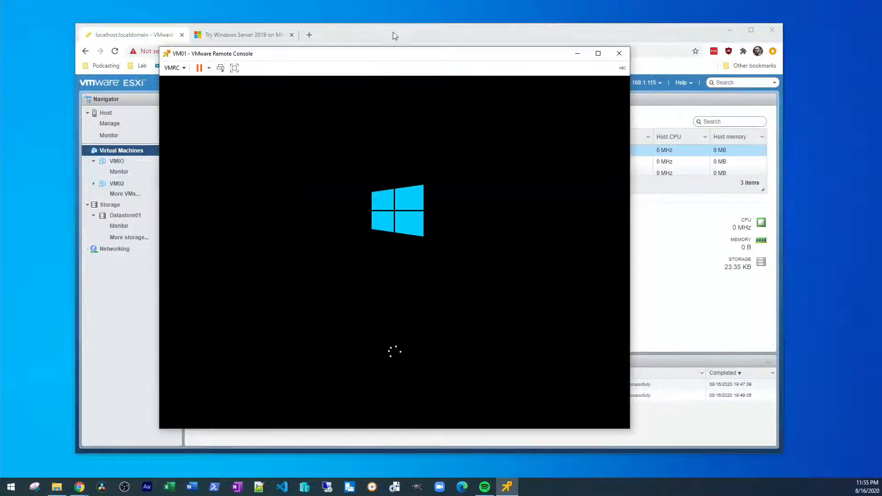
drag(397, 58, 437, 50)
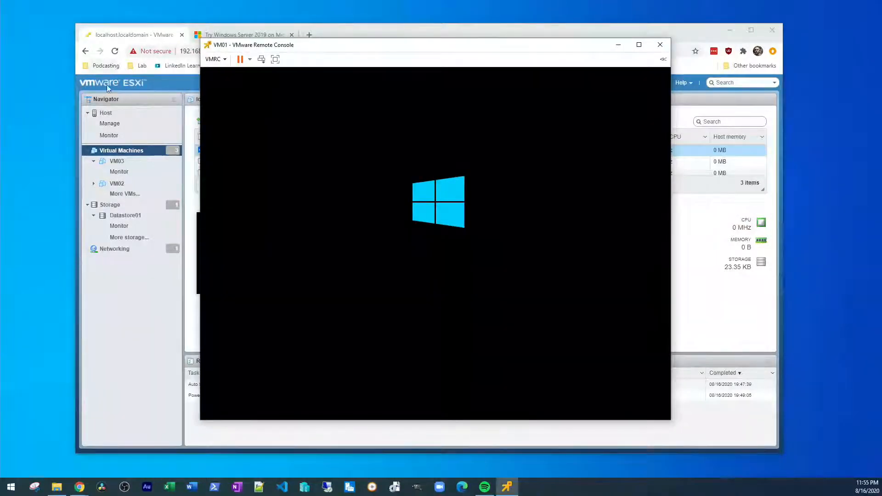
drag(340, 55, 339, 68)
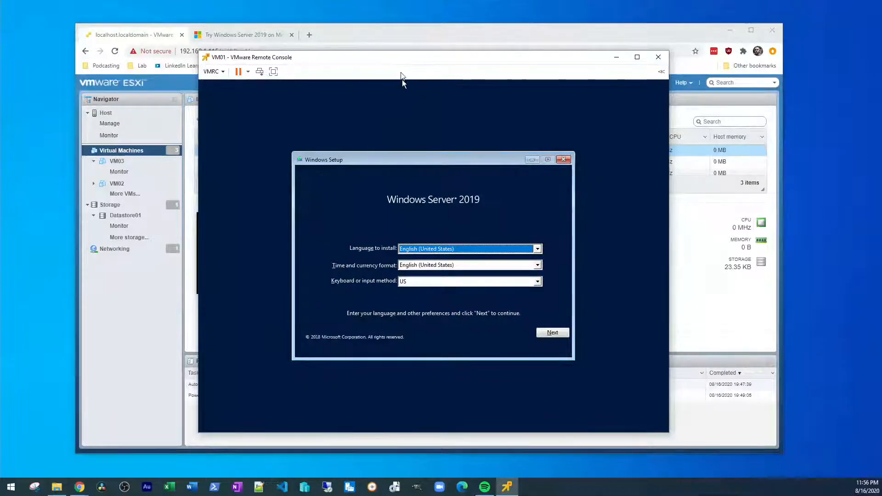
Step: Keep default language settings and choose the Windows Server 2019 Datacenter Evaluation edition
drag(404, 57, 396, 49)
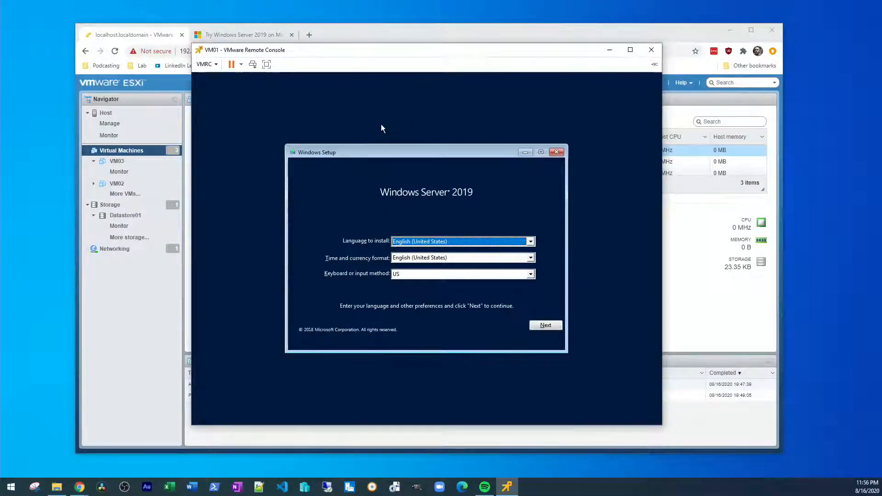
drag(318, 53, 331, 52)
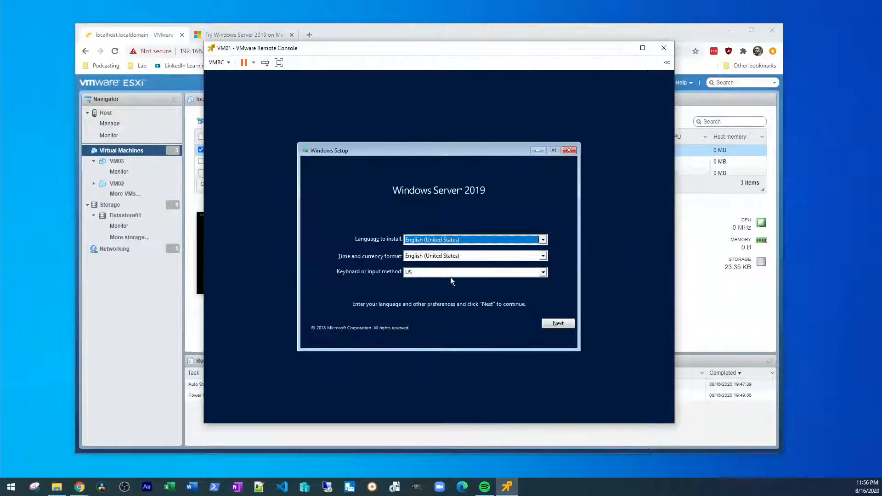
click(557, 324)
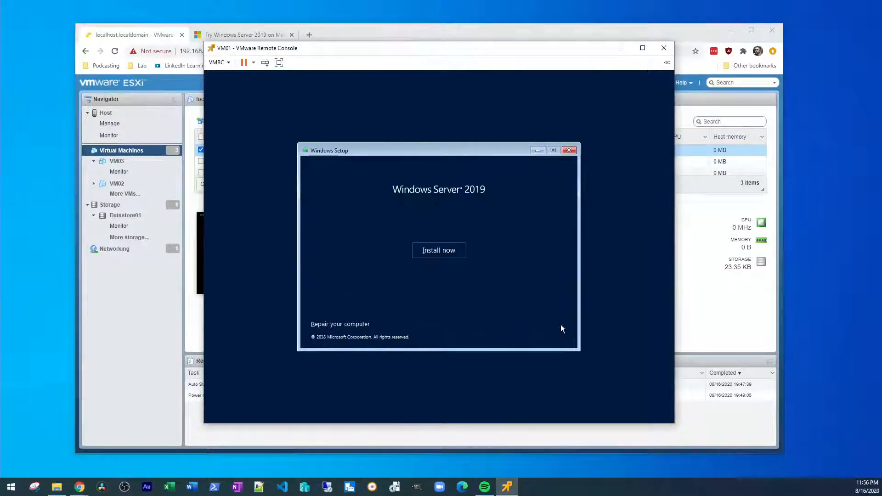
click(434, 244)
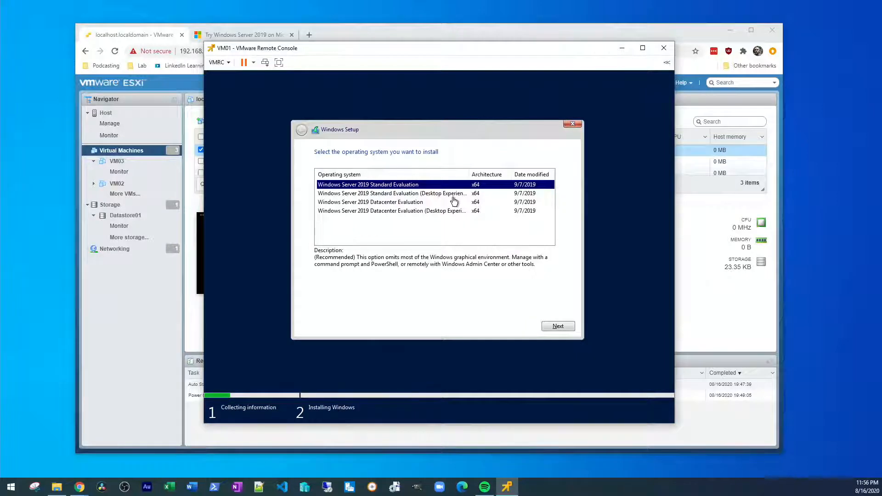
click(405, 203)
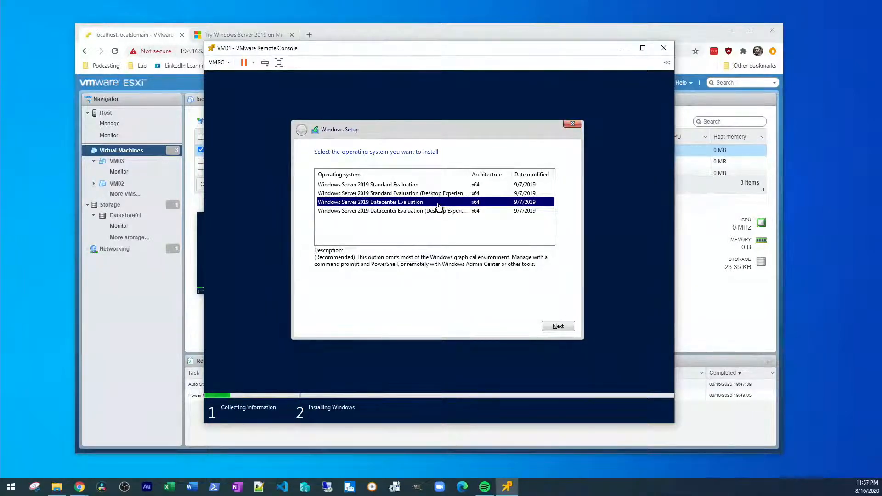
key(Up)
key(Up)
key(Down)
key(Down)
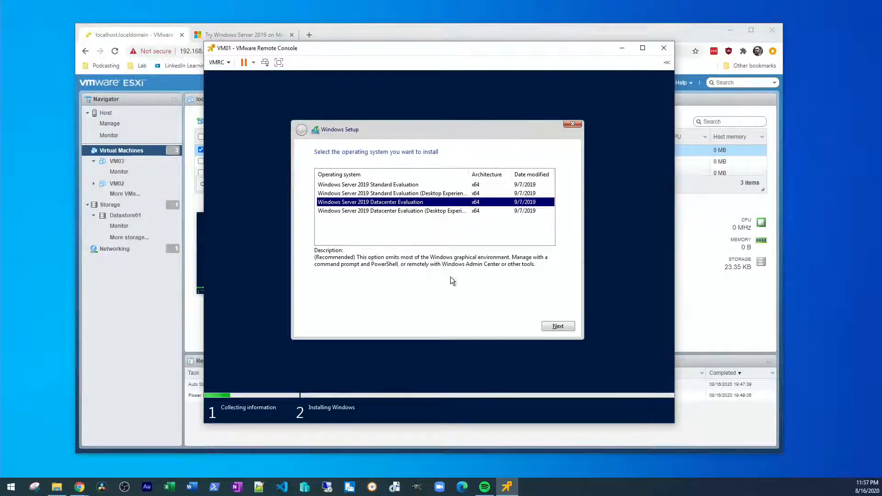
click(563, 327)
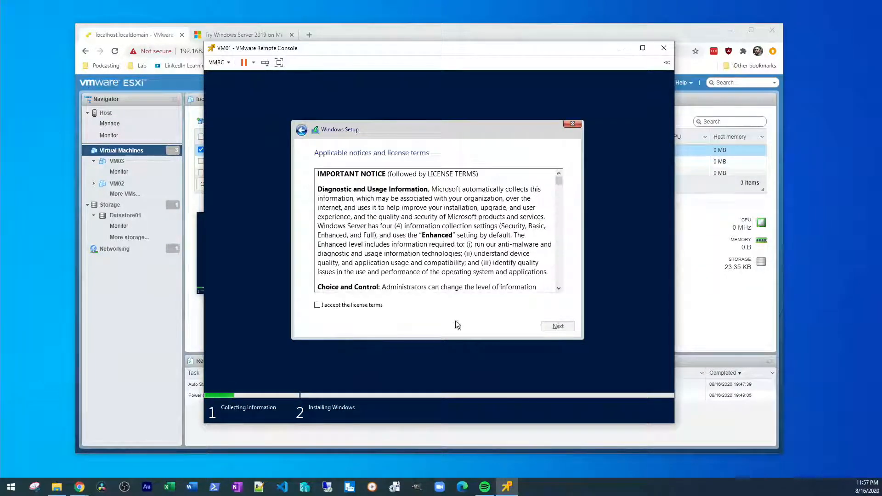
Step: Accept the license, create a 102400 MB partition and custom-install onto Partition 4
click(364, 305)
click(557, 326)
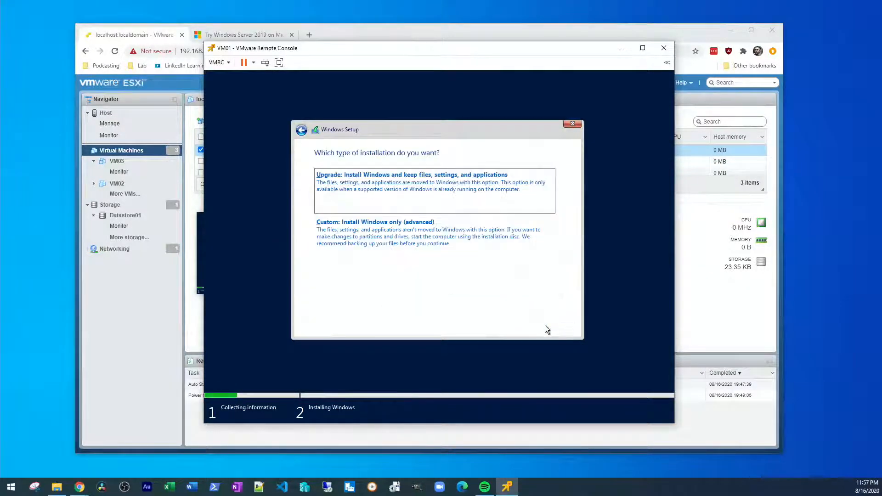
click(457, 223)
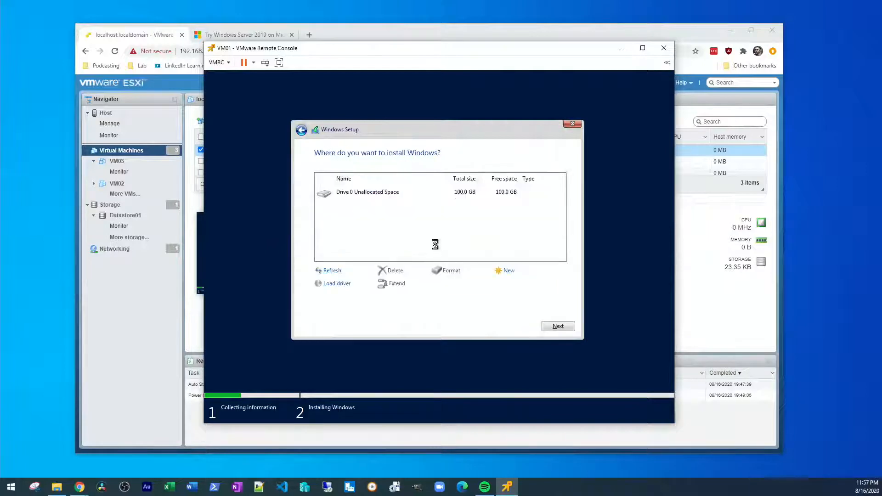
click(510, 271)
click(524, 285)
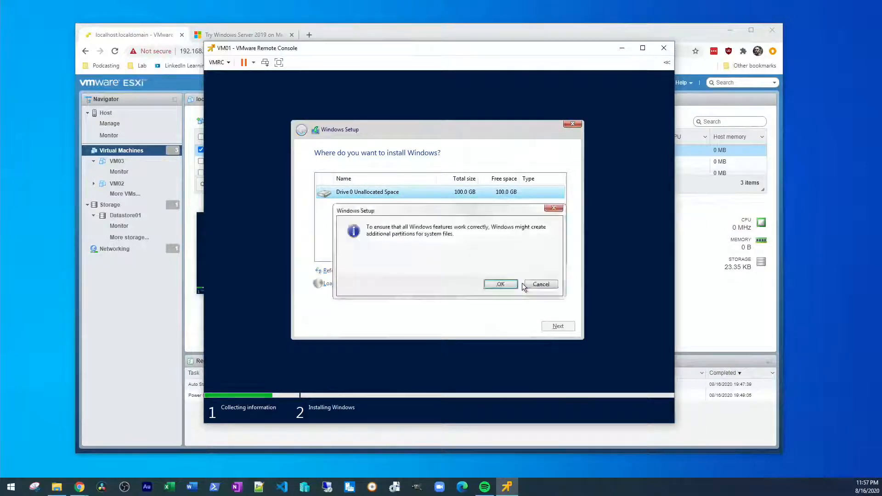
click(499, 284)
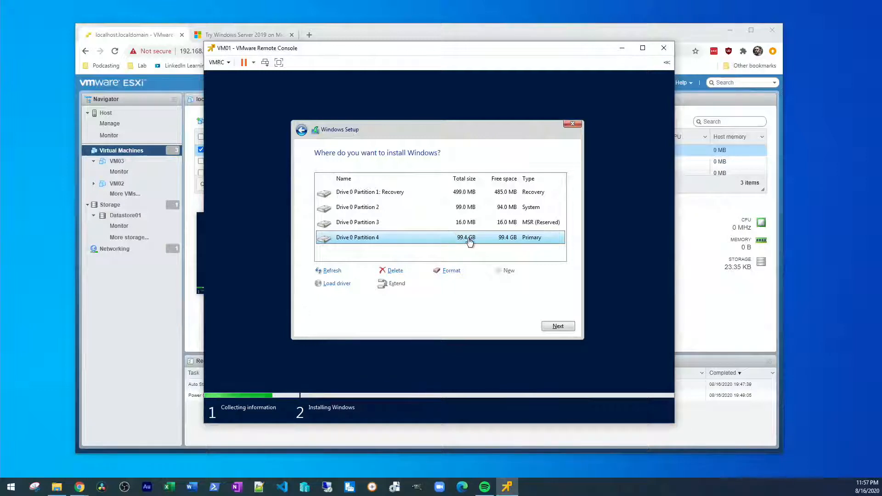
click(558, 327)
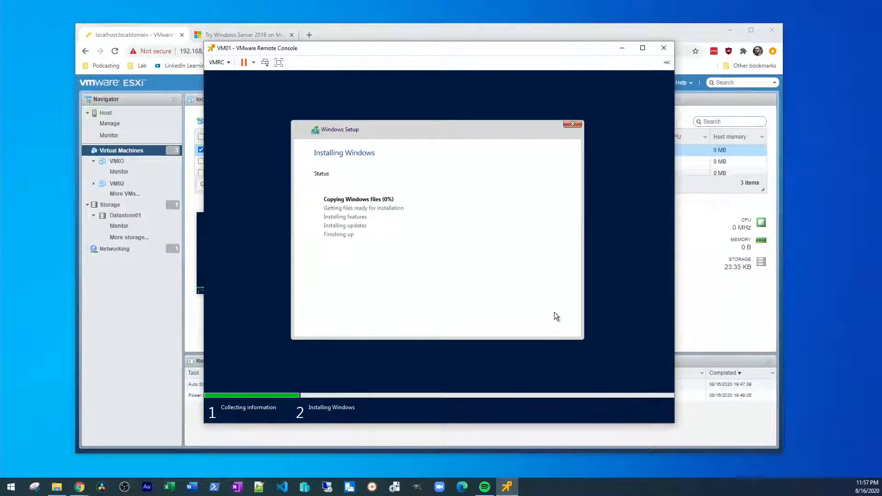
Step: Launch a VMware Remote Console for VM02 from the ESXi virtual machine list
drag(451, 71, 637, 43)
drag(348, 31, 330, 35)
click(254, 167)
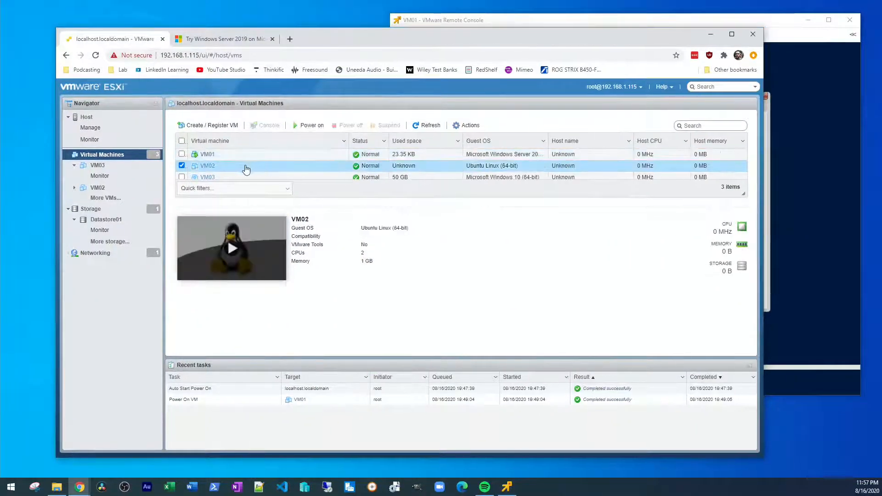
right_click(237, 170)
mouse_move(294, 222)
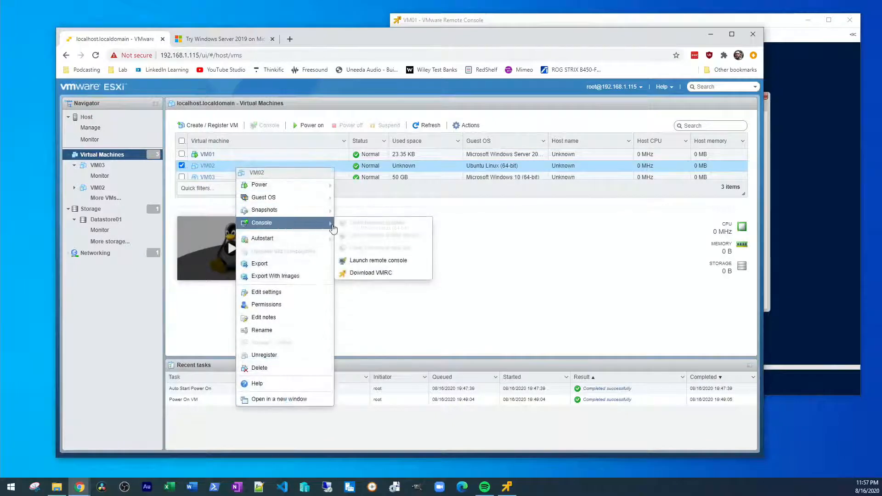
click(385, 260)
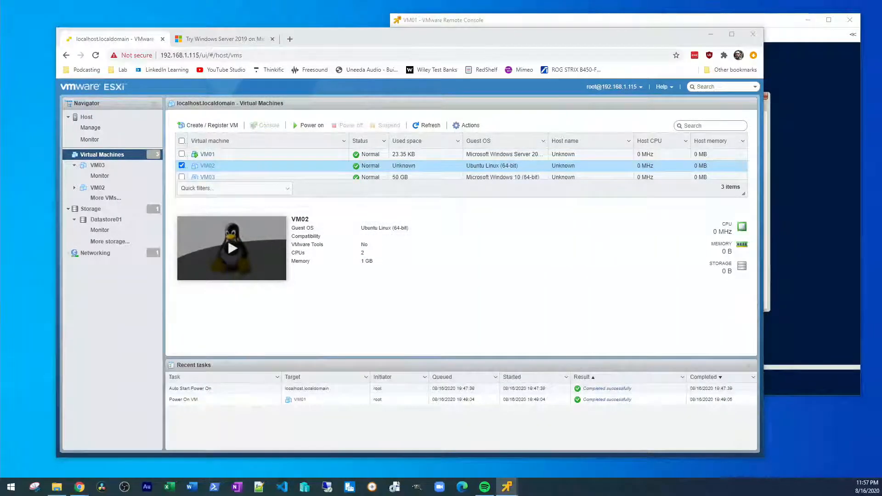
drag(219, 48, 404, 72)
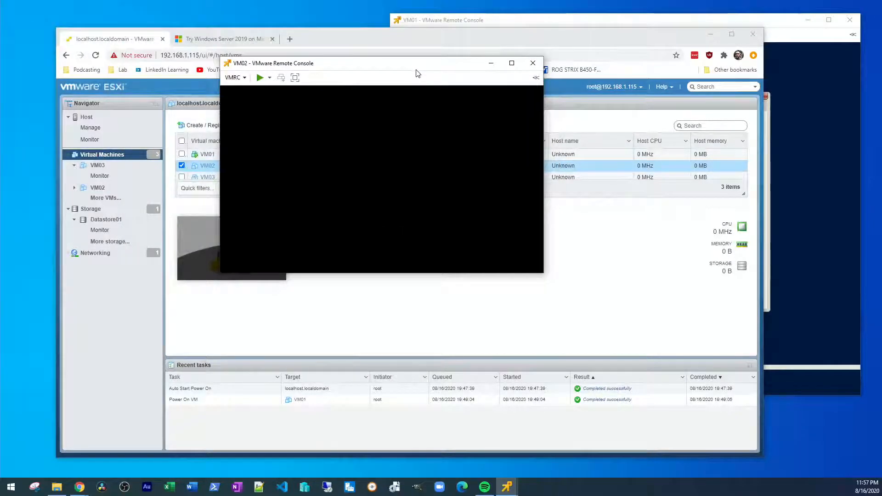
Step: Power on VM02, enlarge its console, and choose Install Ubuntu on the welcome screen
click(270, 78)
click(278, 90)
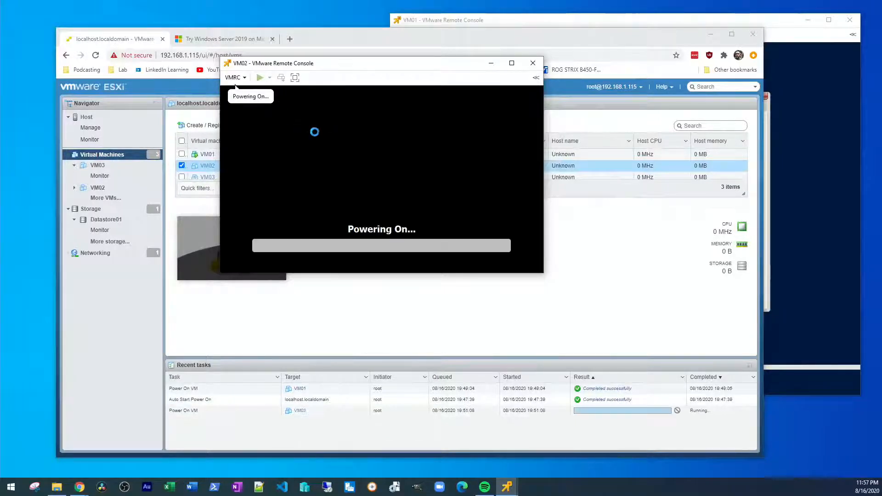
drag(361, 73, 317, 31)
drag(478, 233, 670, 374)
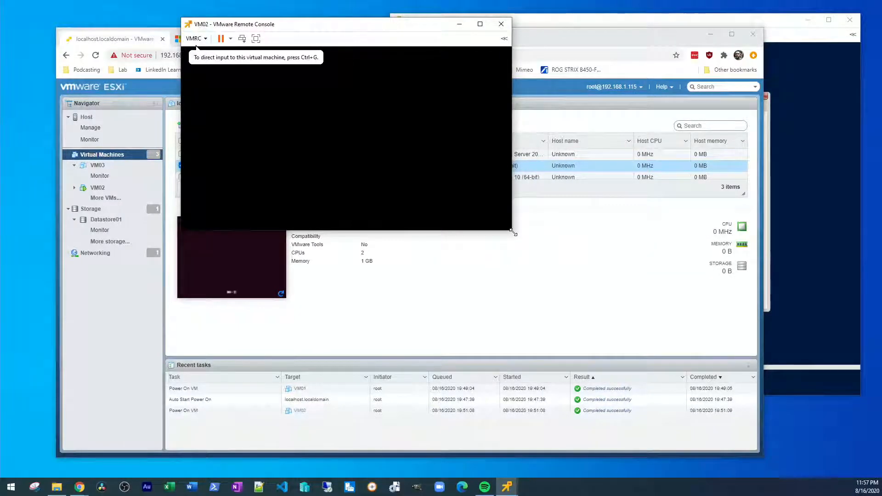
drag(513, 232, 615, 353)
click(352, 106)
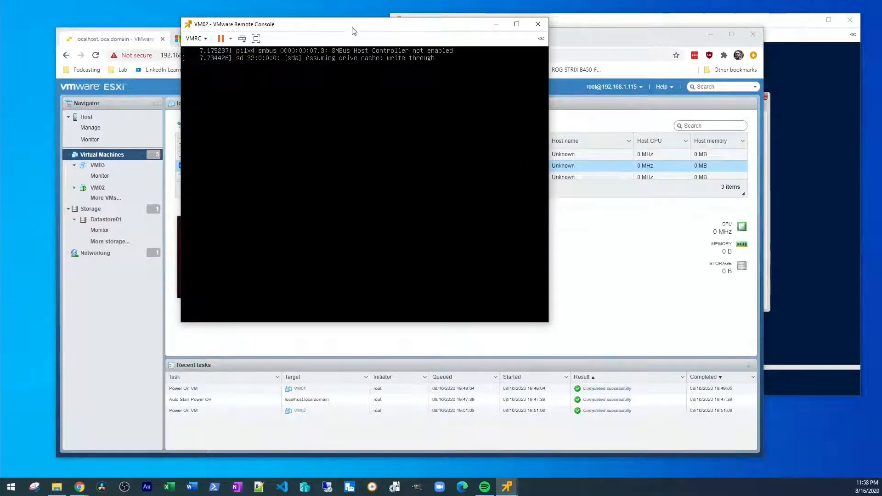
drag(354, 30, 369, 27)
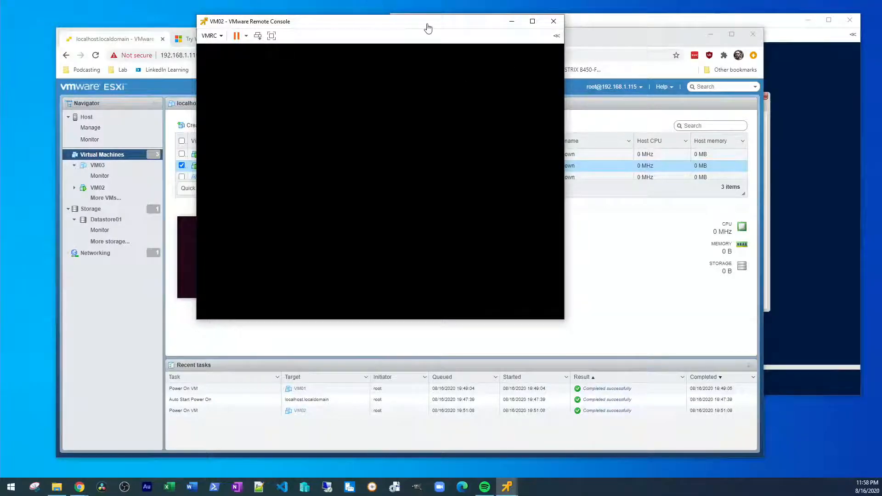
drag(422, 29, 460, 30)
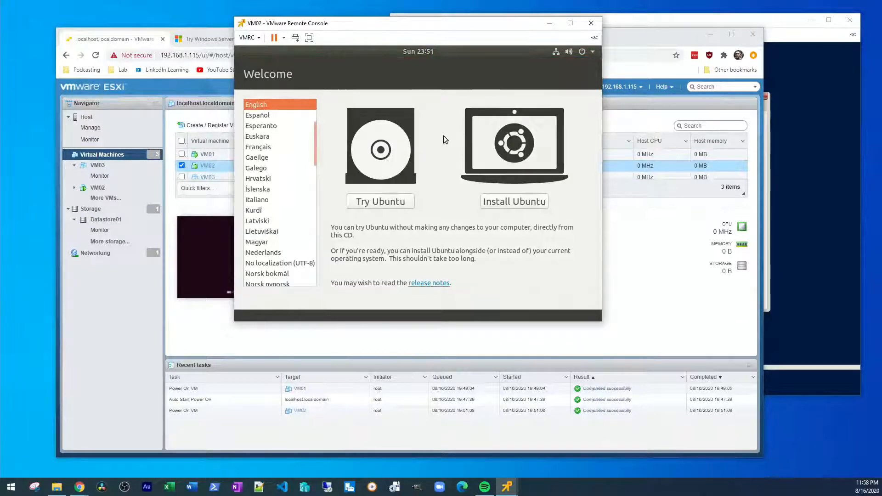
click(531, 205)
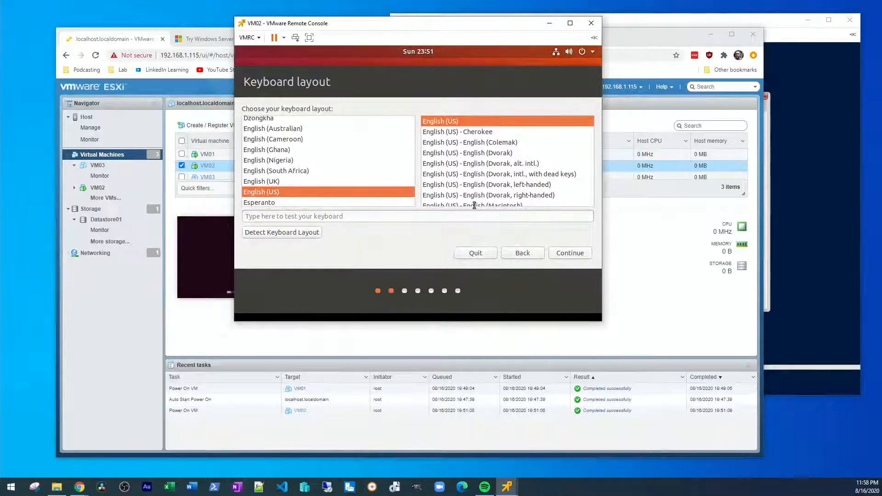
Step: Keep the English (US) keyboard, skip update downloads, erase the disk and confirm the partition changes
click(563, 253)
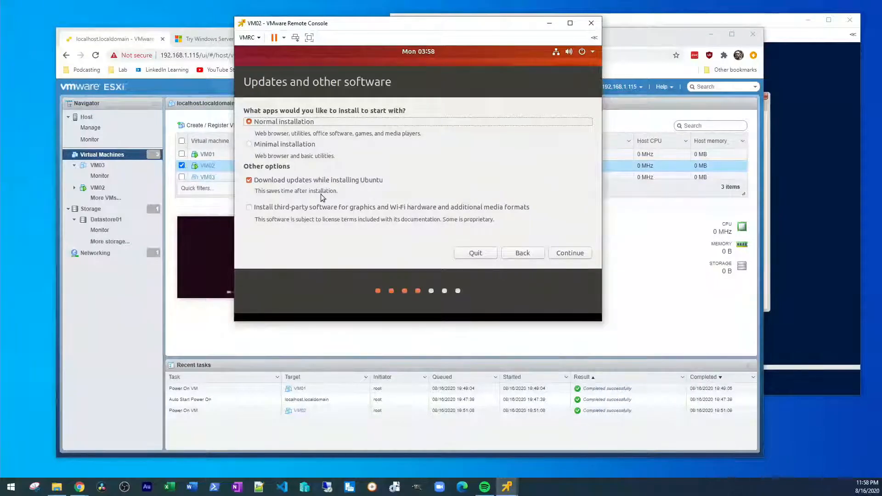
click(286, 180)
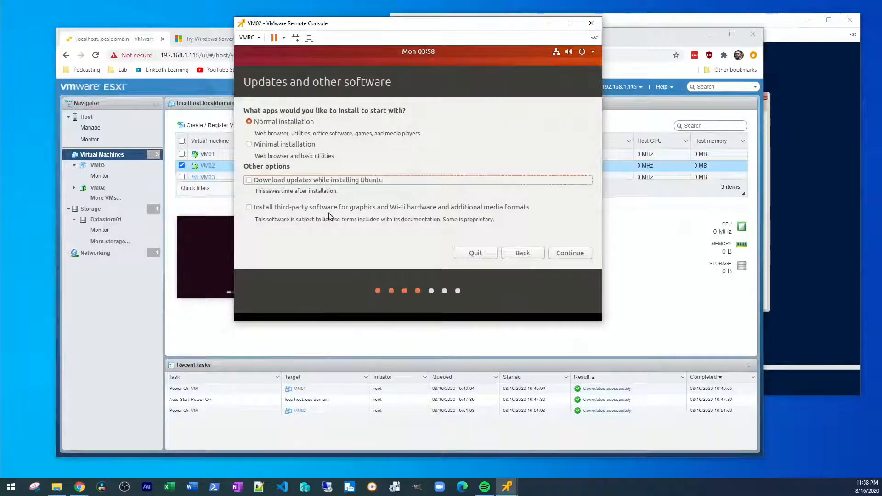
click(561, 253)
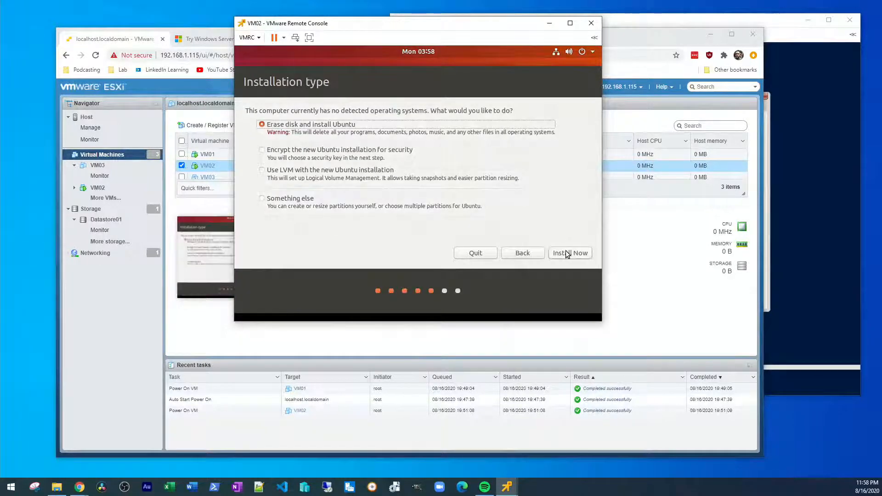
click(564, 258)
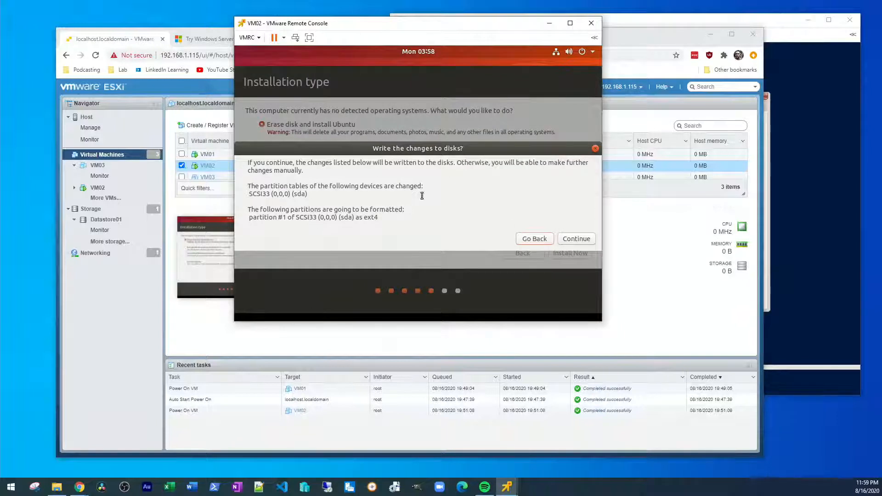
click(575, 238)
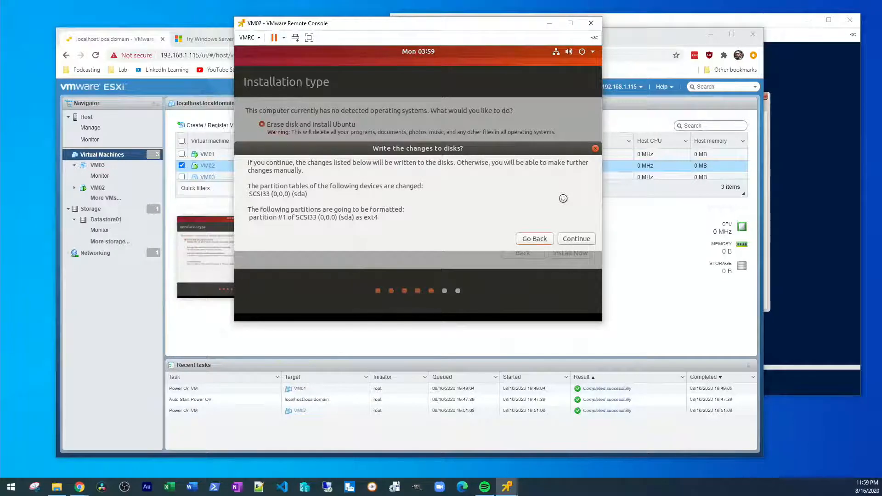
drag(491, 27, 454, 30)
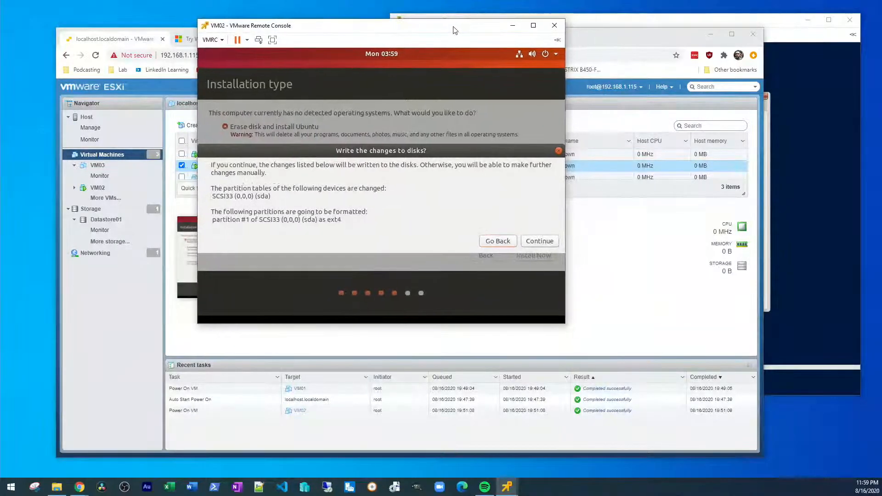
Step: Restart VM01 so Windows Setup continues after reboot
click(761, 21)
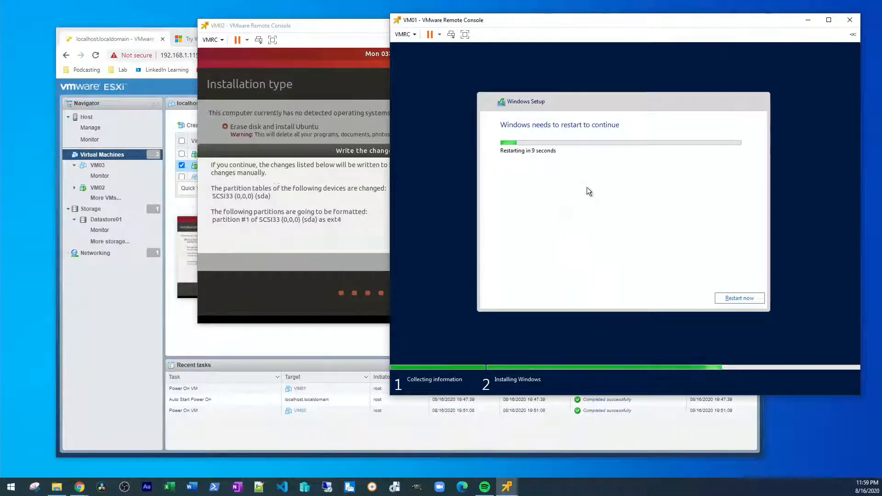
click(748, 298)
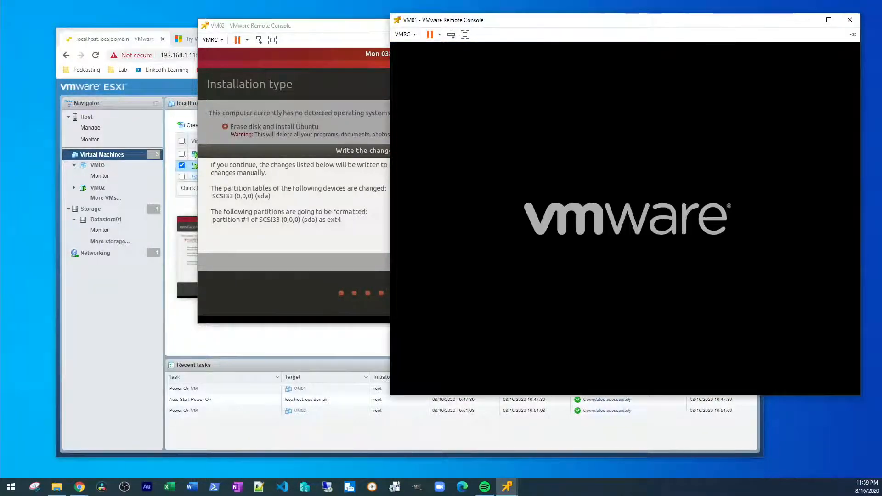
drag(629, 26, 633, 22)
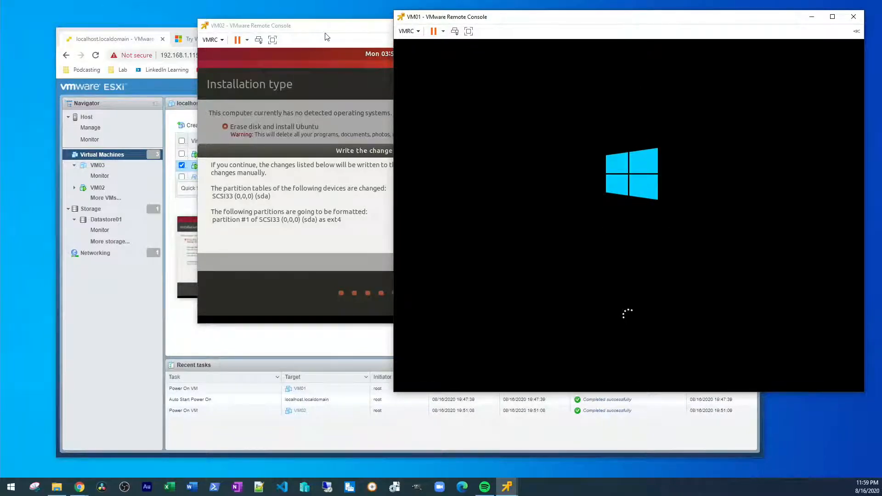
Step: Confirm writing the Ubuntu disk changes again in VM02's console
mouse_move(336, 29)
mouse_down()
mouse_move(332, 38)
mouse_move(330, 22)
mouse_up()
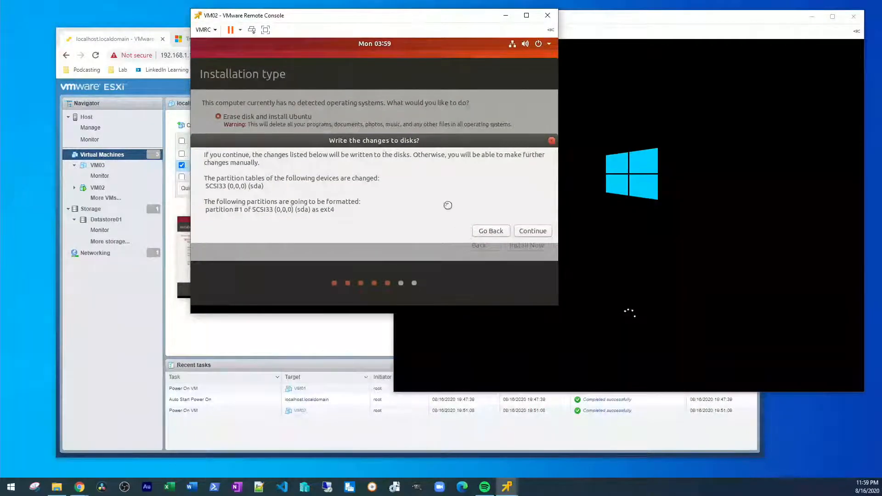
click(534, 231)
drag(467, 23, 511, 24)
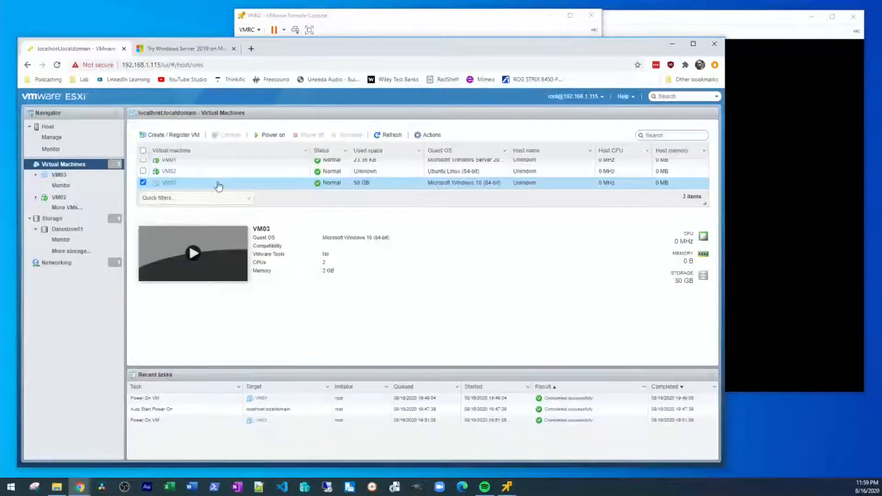
Step: Launch a VMware Remote Console for VM03 and power the VM on
right_click(218, 185)
mouse_move(263, 239)
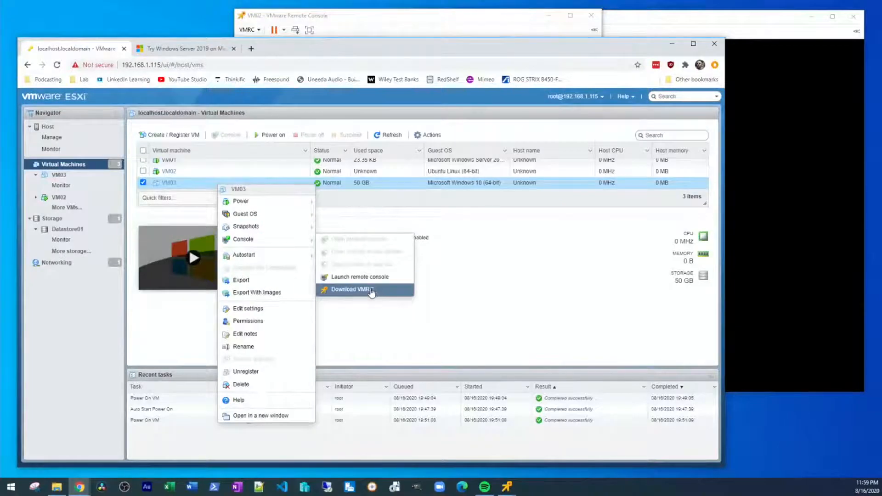
click(391, 276)
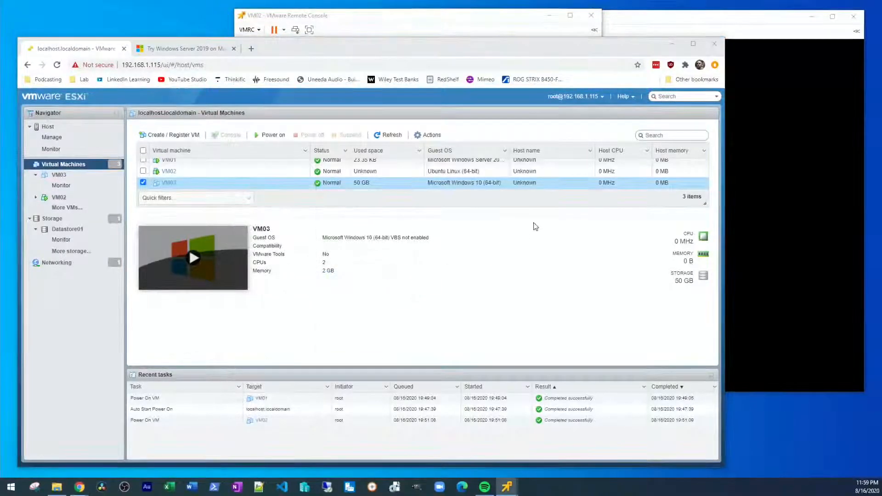
drag(303, 25, 466, 90)
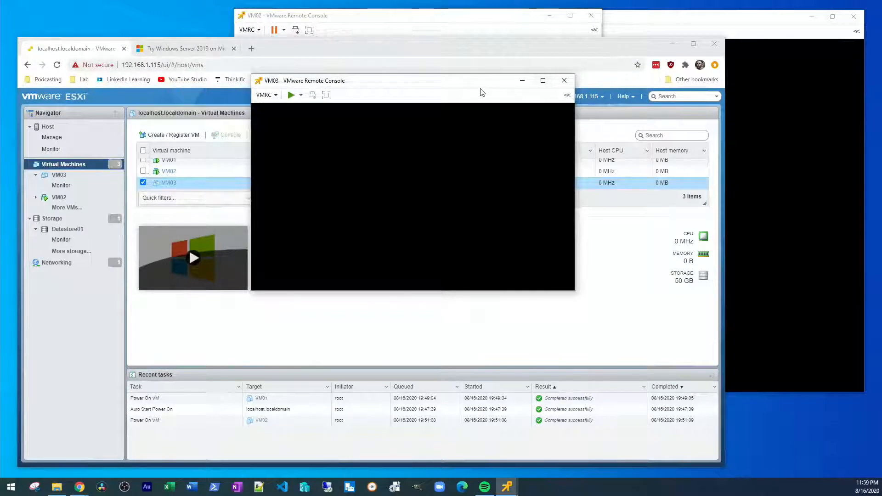
drag(454, 89, 214, 41)
click(272, 87)
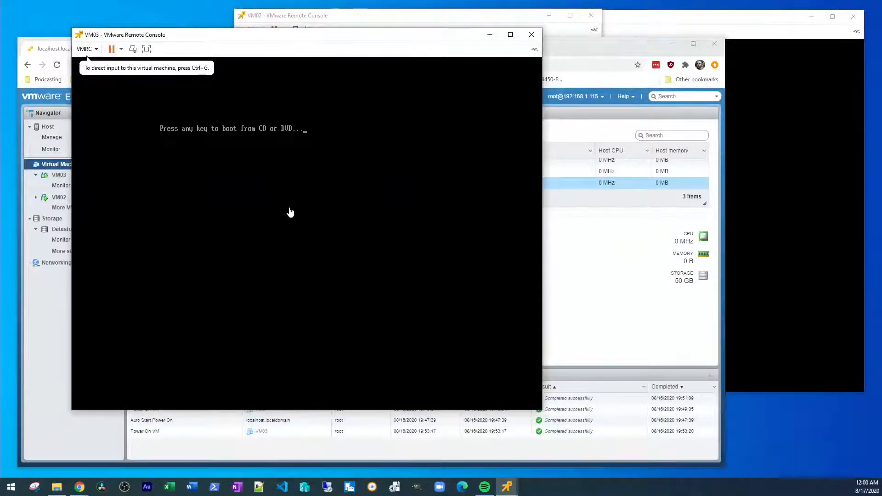
Step: Boot VM03 from the installation disc and start Windows 10 Setup (64-bit)
click(263, 201)
key(Return)
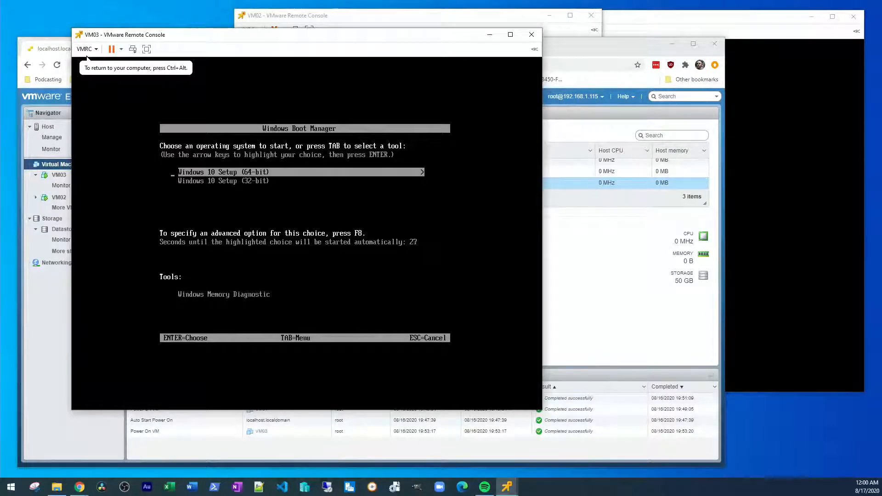
key(Down)
key(Up)
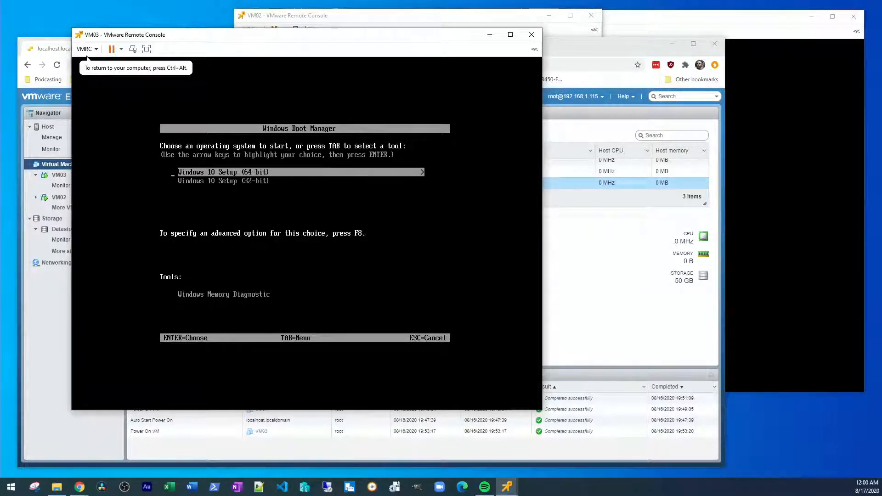
key(Down)
key(Up)
key(Down)
key(Up)
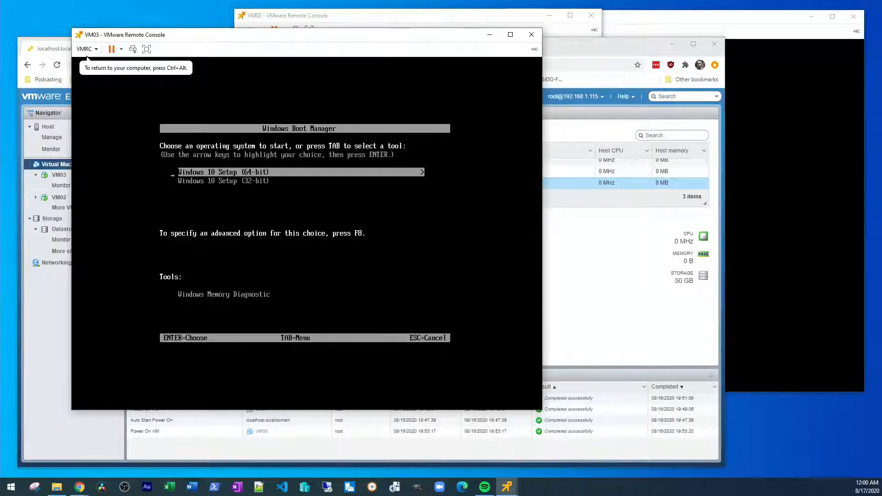
key(Return)
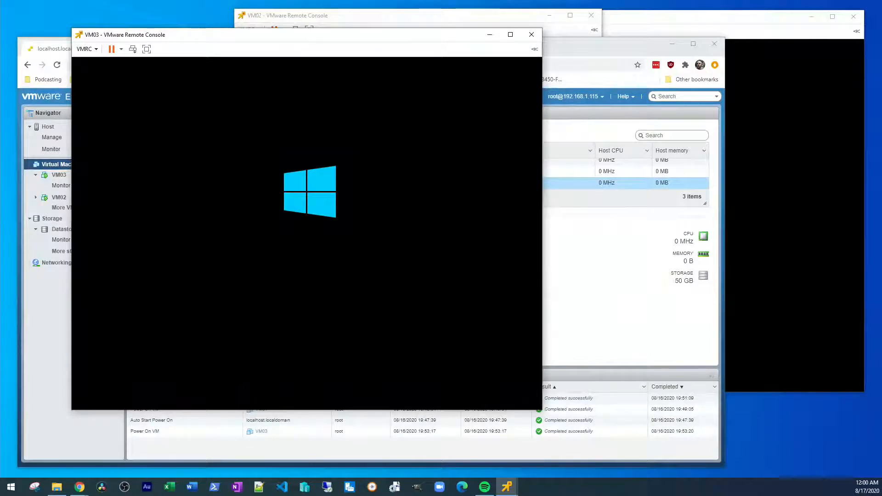
Step: Minimize the ESXi browser and arrange the VM03 and VM02 console windows side by side
drag(250, 37, 193, 23)
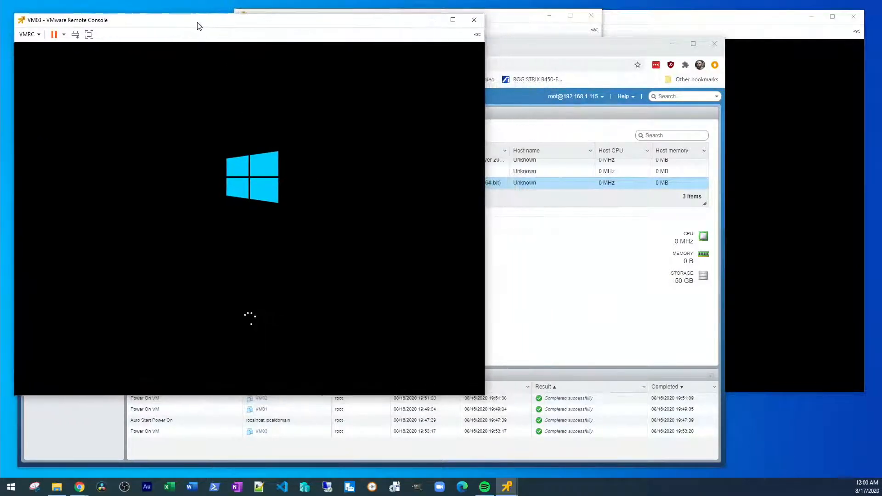
click(671, 44)
drag(531, 24, 592, 68)
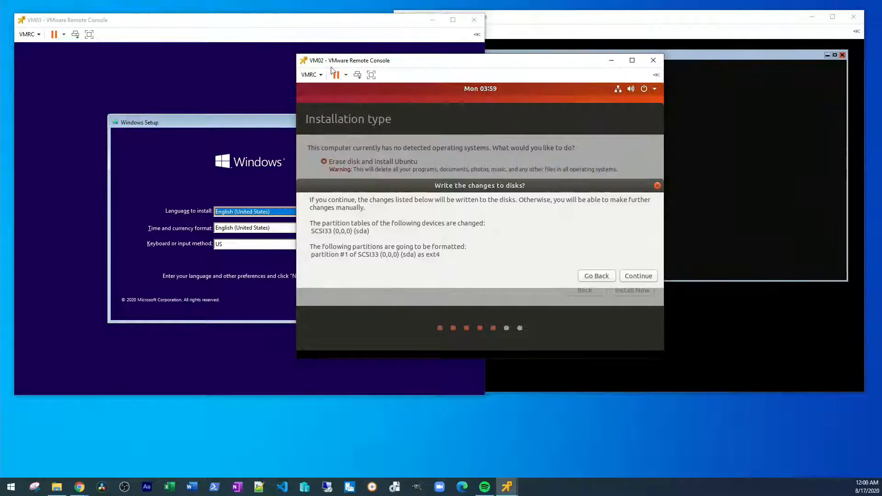
Step: Restart the VM02 Ubuntu guest from its power options
click(345, 75)
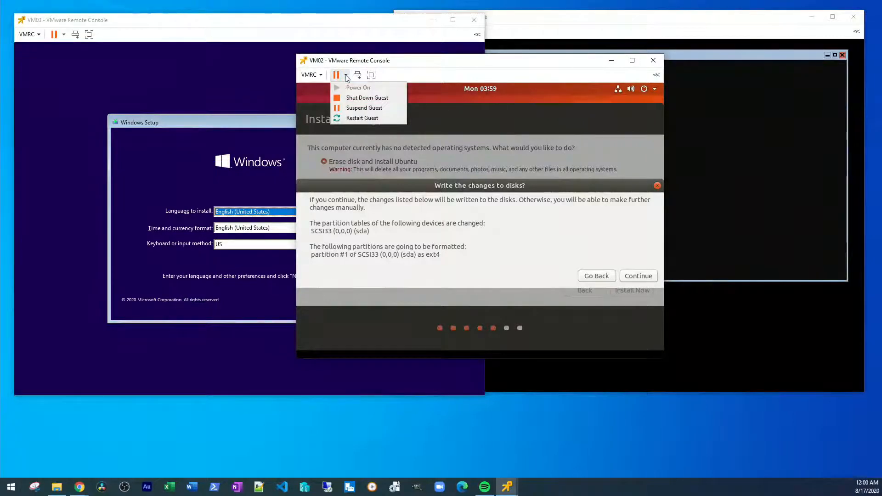
click(362, 118)
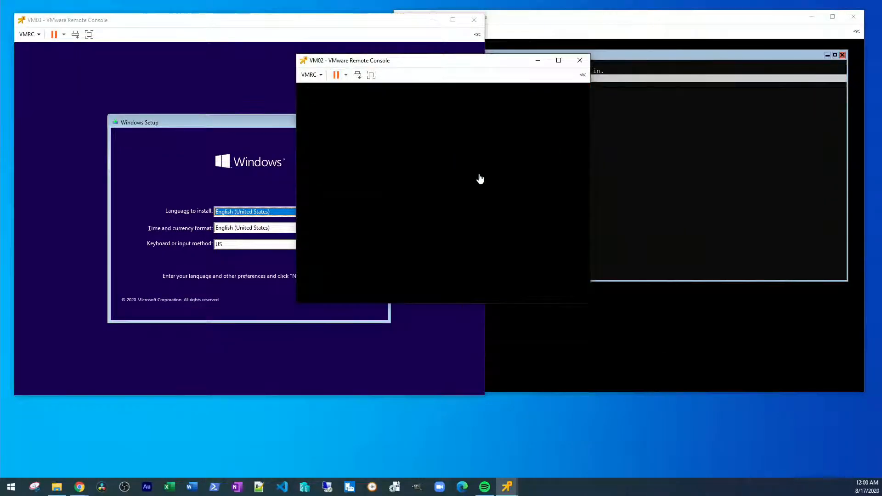
drag(478, 63, 472, 177)
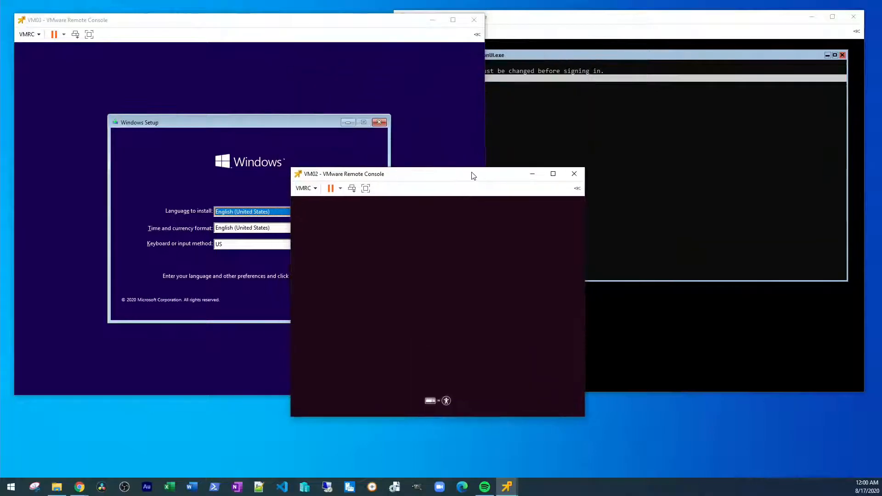
Step: In VM03, accept the default language settings and choose Install now
click(366, 197)
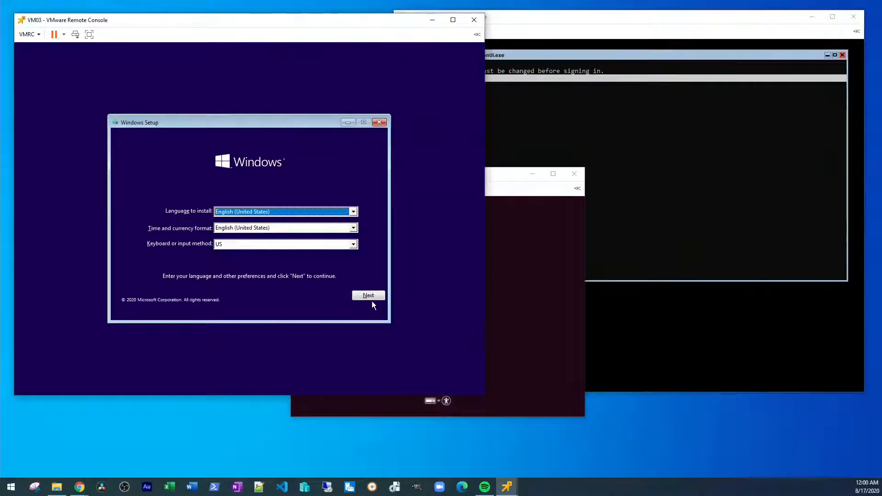
click(371, 298)
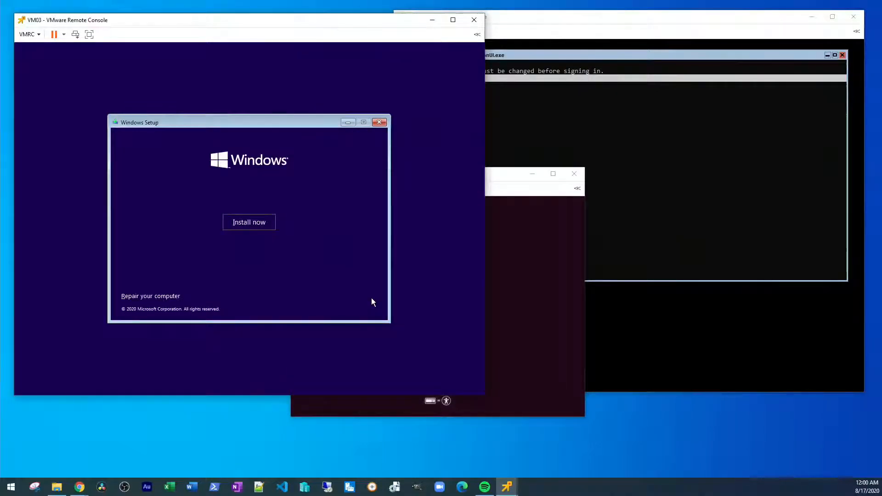
click(248, 222)
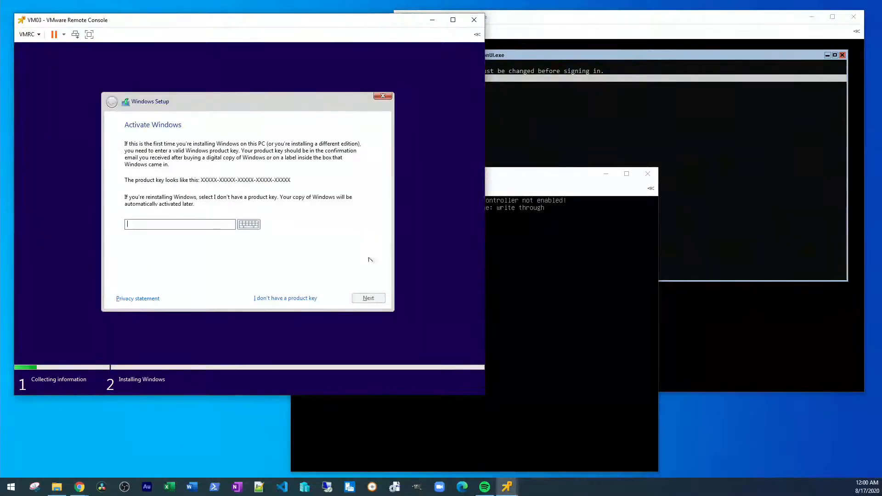
Step: Skip the product key, choose the Windows 10 Pro edition, and accept the license terms
click(294, 298)
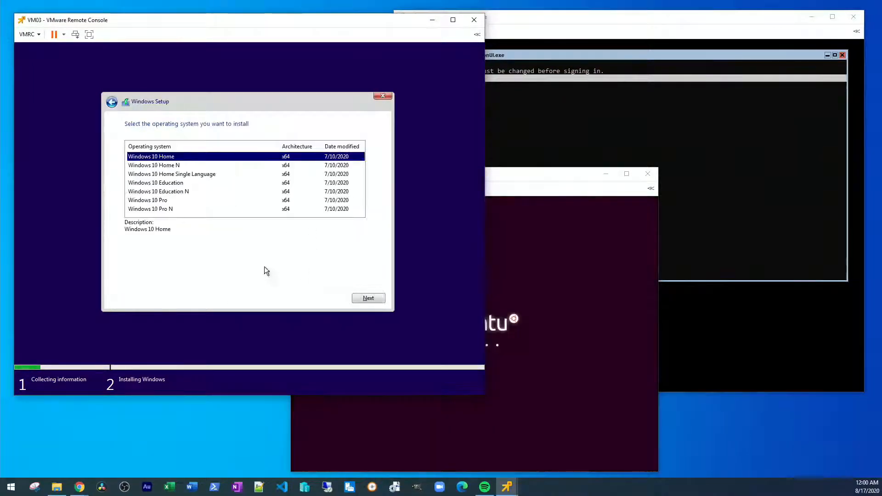
click(174, 201)
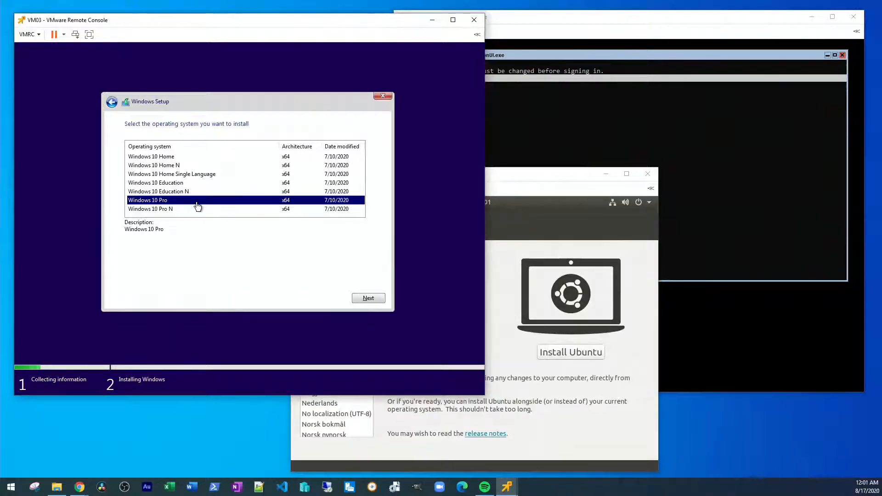
click(376, 297)
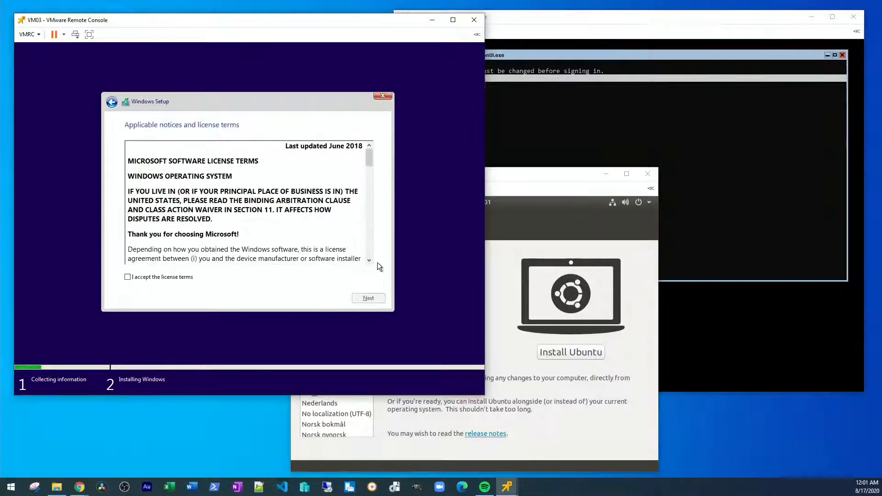
click(161, 278)
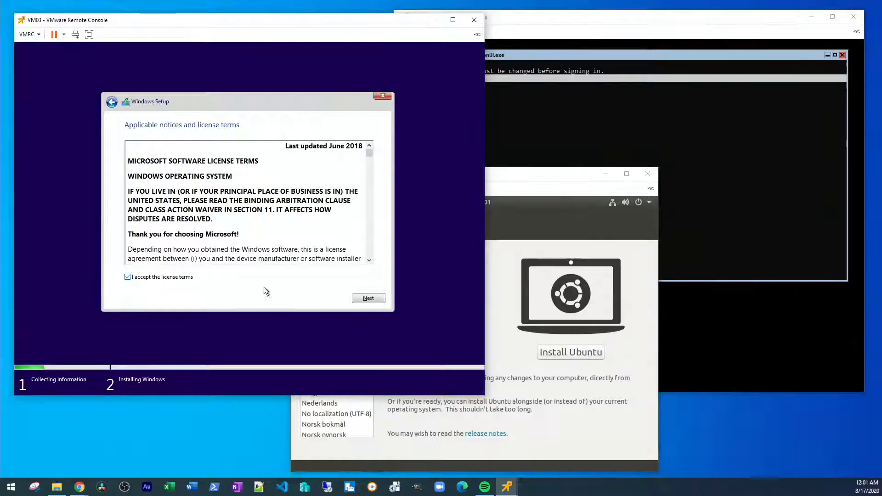
click(376, 298)
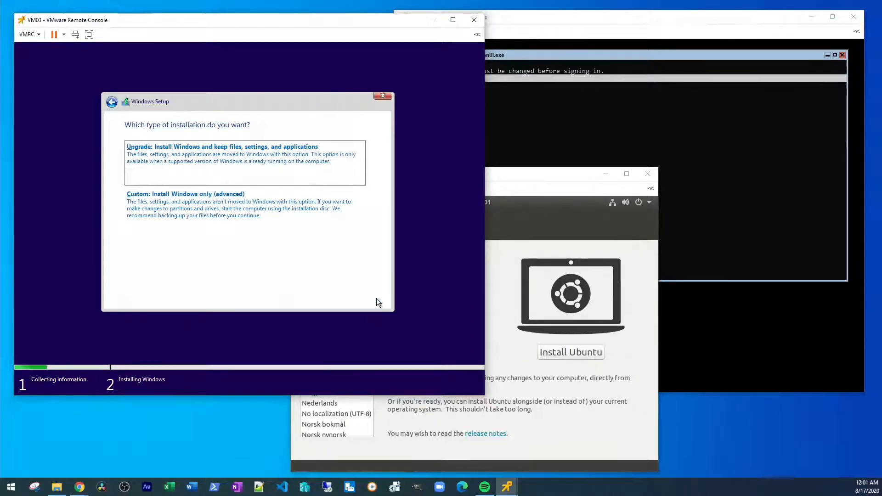
Step: Choose a custom install, create a 51200 MB partition on Drive 0, and install onto Partition 3
click(256, 212)
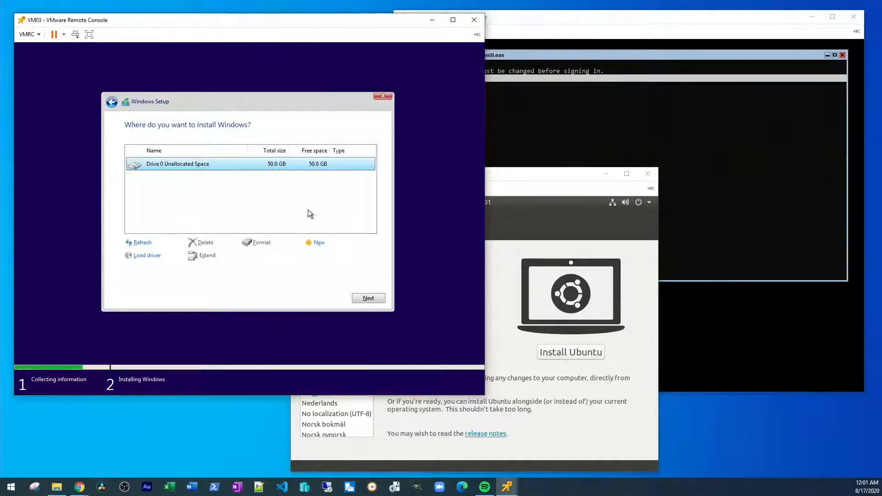
click(318, 244)
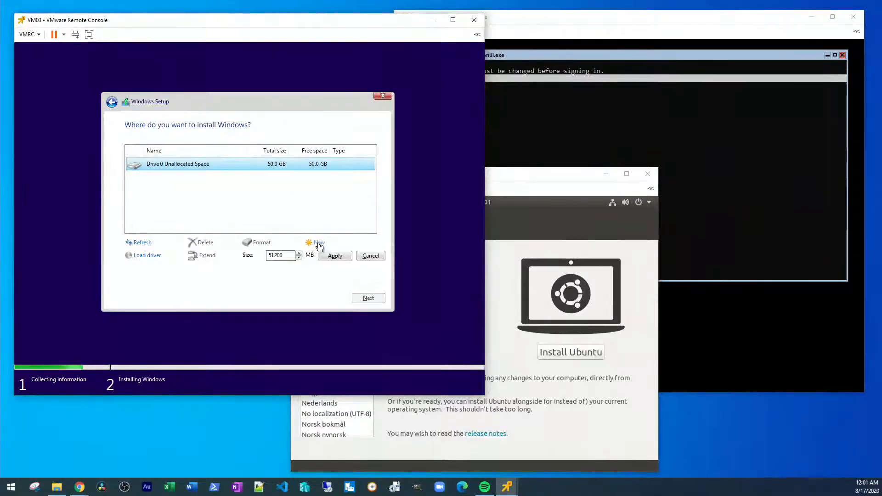
click(334, 256)
click(316, 255)
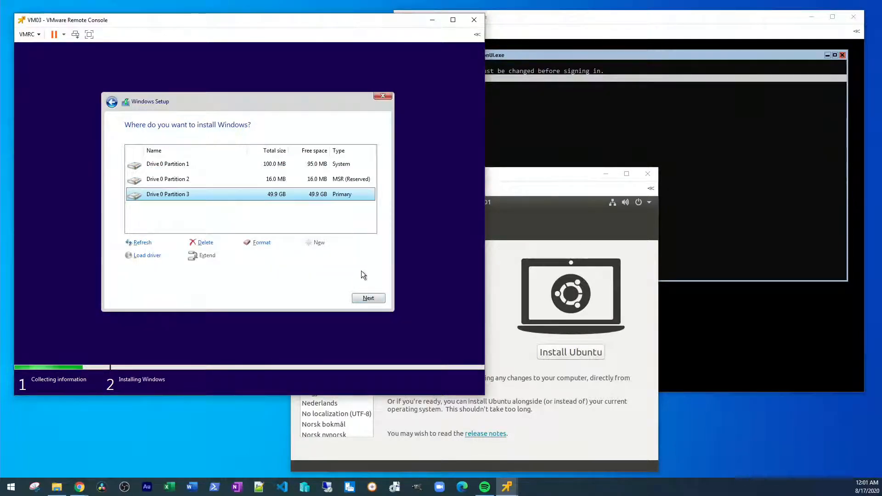
click(371, 298)
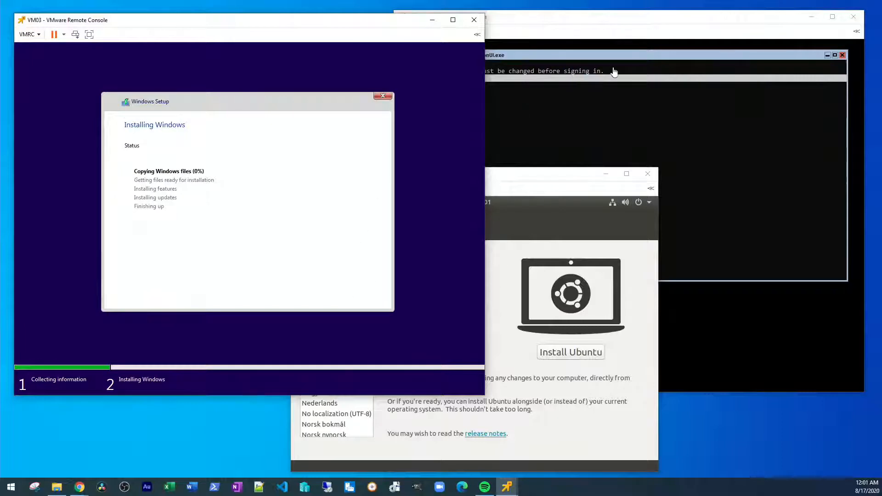
Step: On VM01's console, accept the required Administrator password change with Ok and enter the new password
click(626, 27)
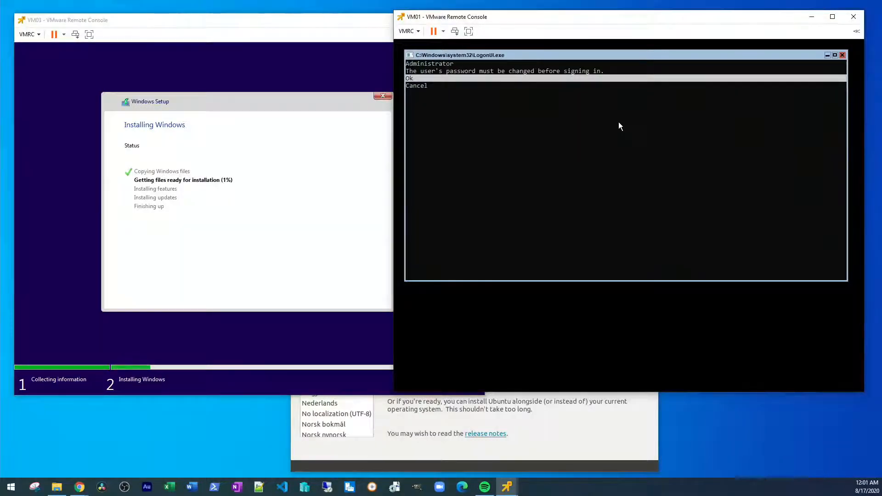
key(Down)
key(Up)
key(Return)
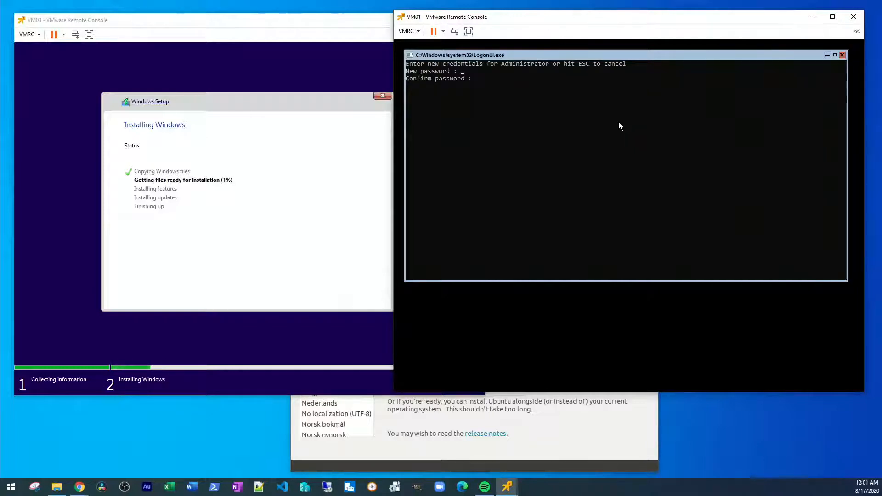
Step: Re-enter VM01's new Administrator password in the Confirm password field
text(**********)
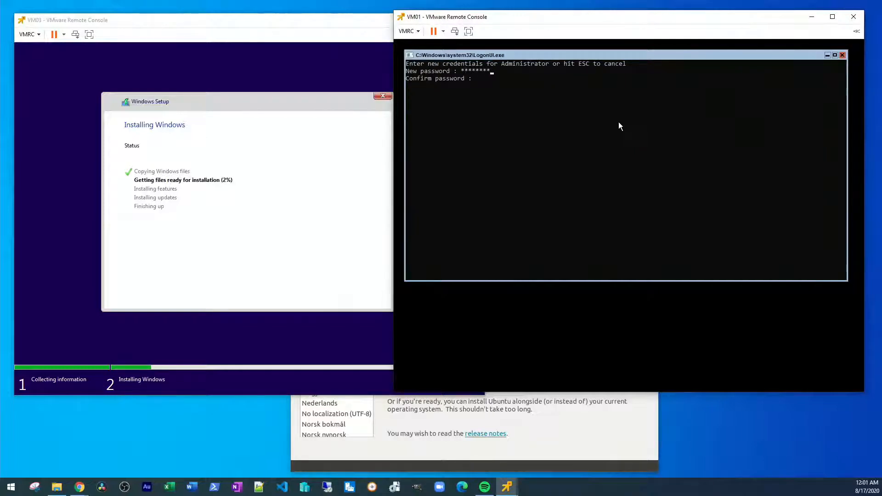
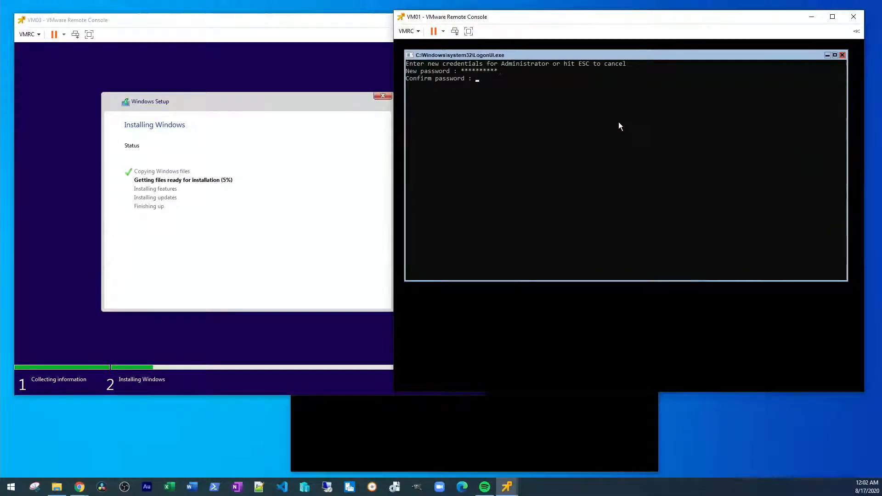
Step: On VM01's console, accept the required Administrator password change with Ok and enter the new password
Step: Re-enter VM01's new Administrator password in the Confirm password field
text(*********)
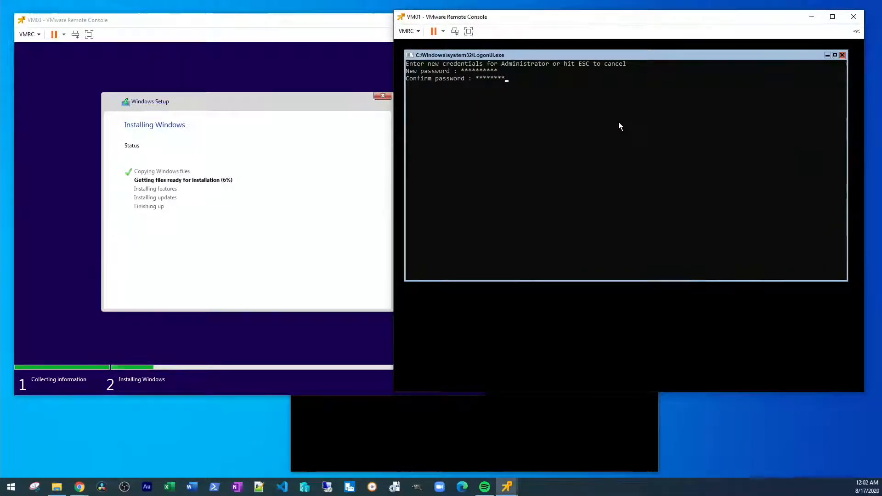
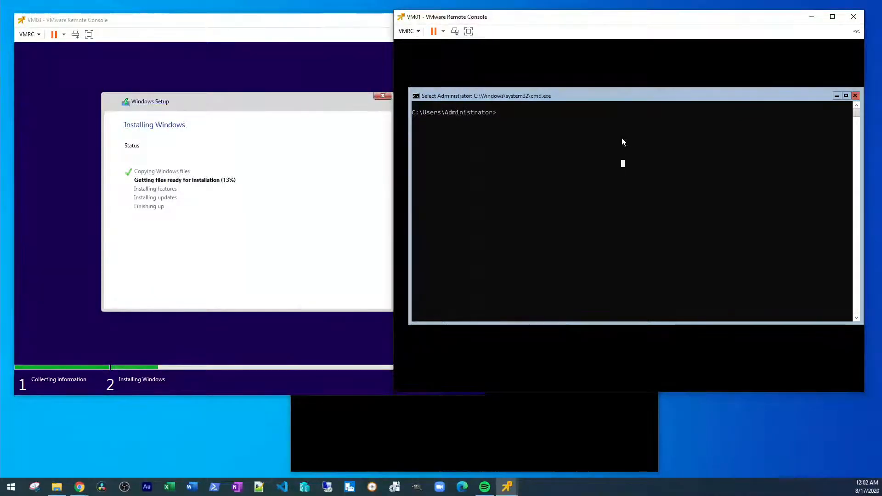
Step: Run 'setu' and 'setup' at VM01's command prompt; both return not-recognized errors
drag(607, 95, 601, 88)
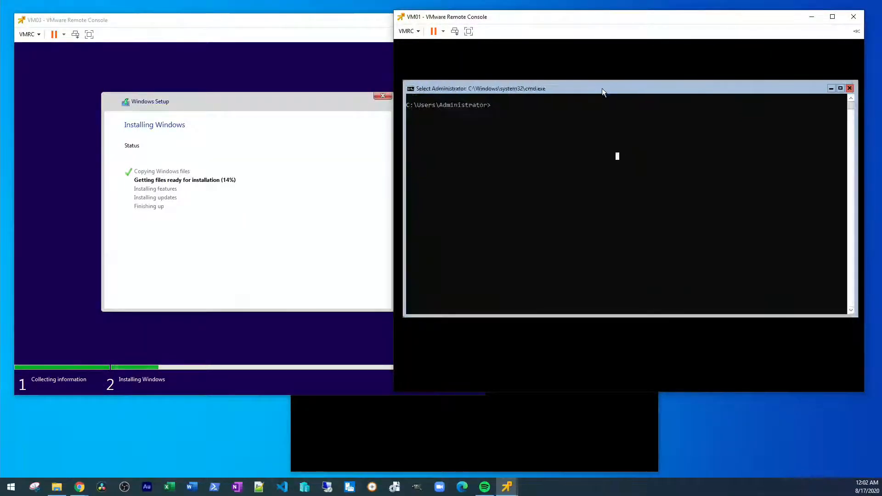
click(596, 126)
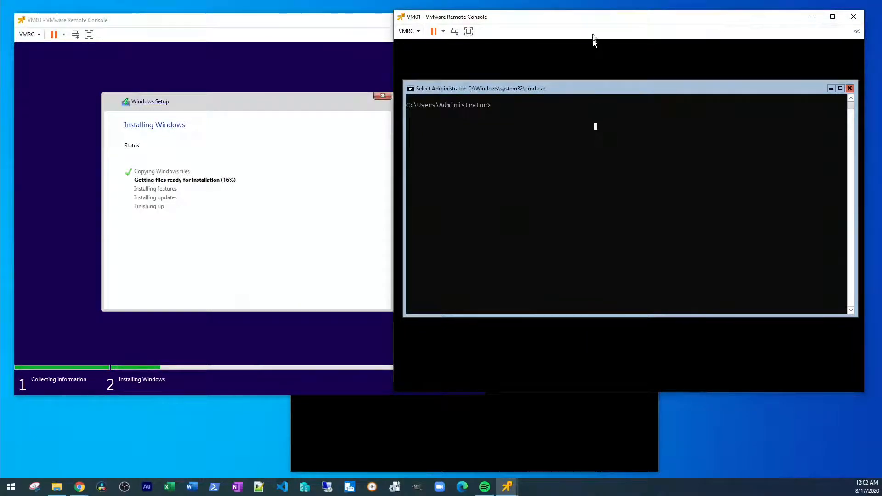
drag(599, 24, 572, 38)
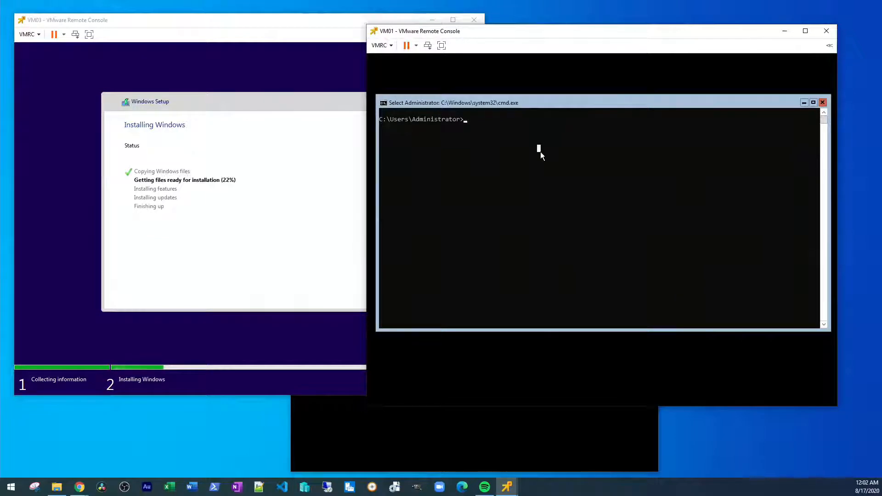
text(setu)
key(Return)
text(setup)
key(Return)
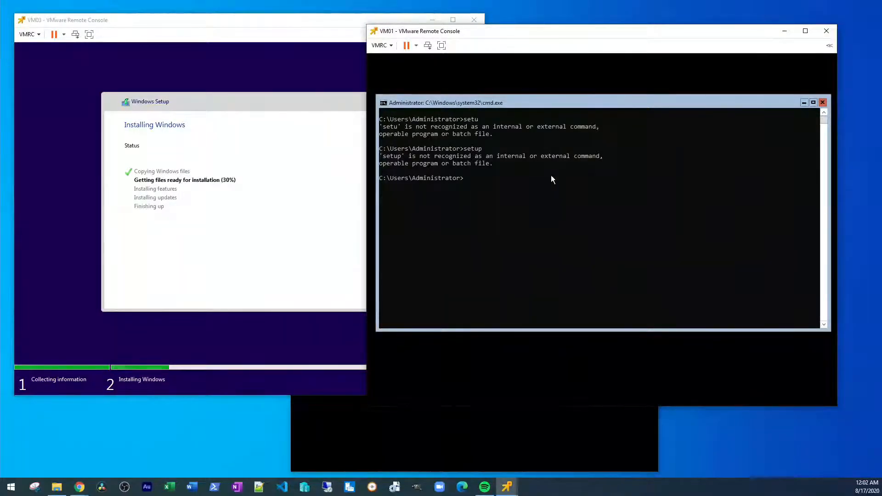
drag(632, 34, 640, 31)
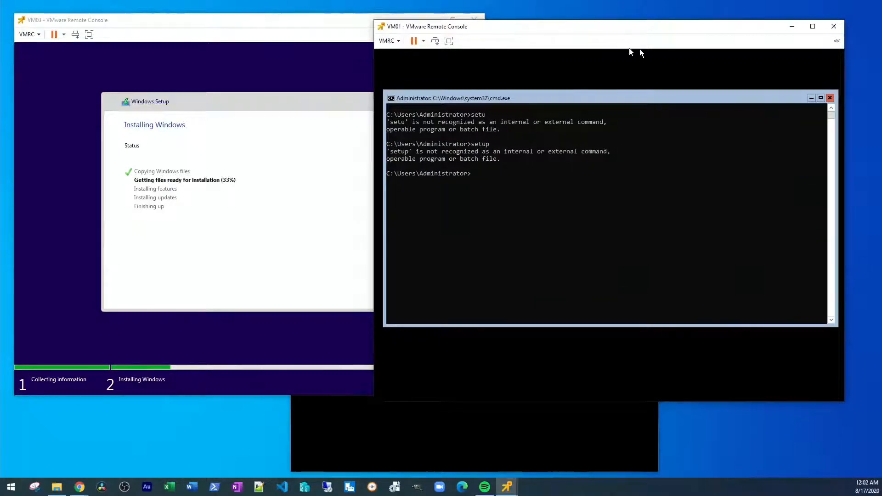
click(553, 224)
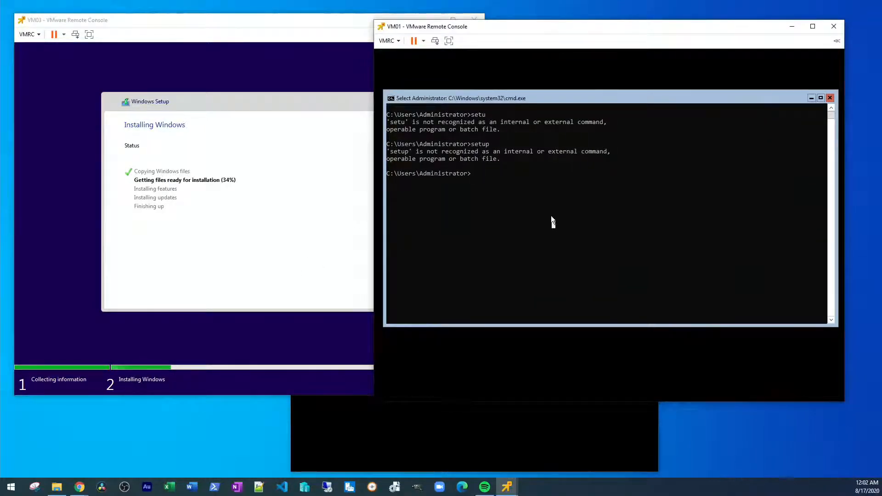
Step: Shut down VM02's guest with Shut Down Guest, then power it back on
click(468, 417)
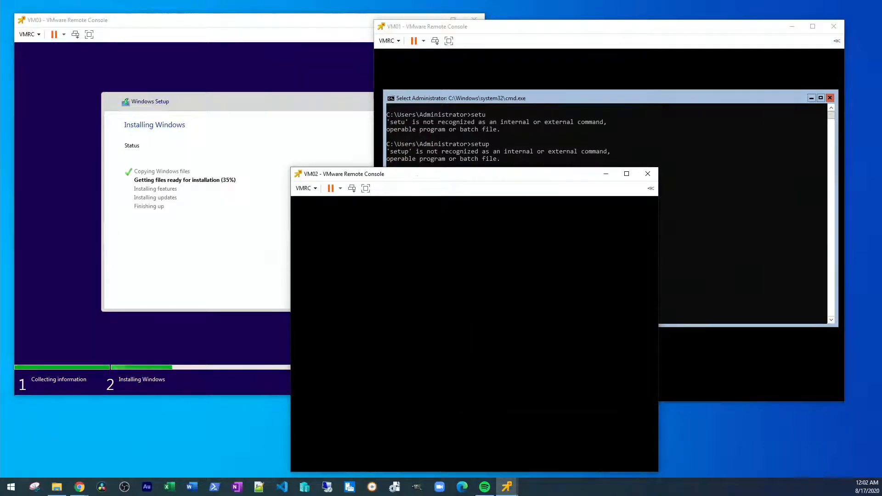
drag(417, 179, 396, 97)
click(318, 110)
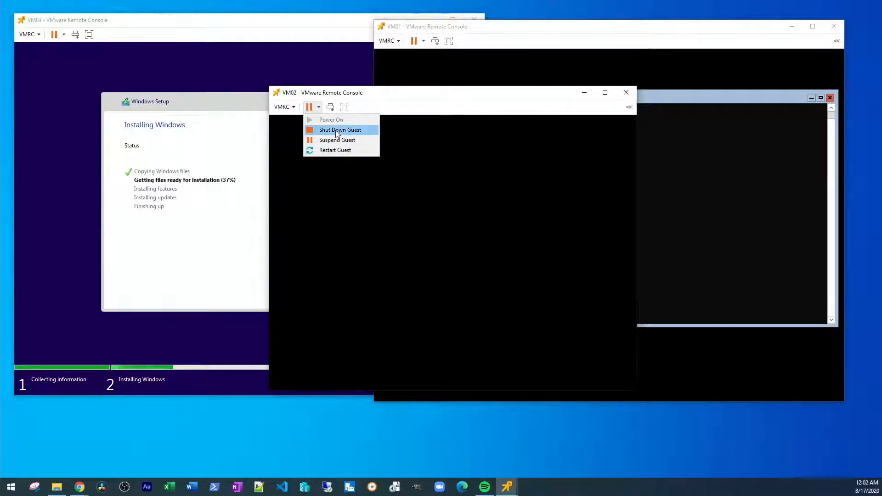
click(336, 131)
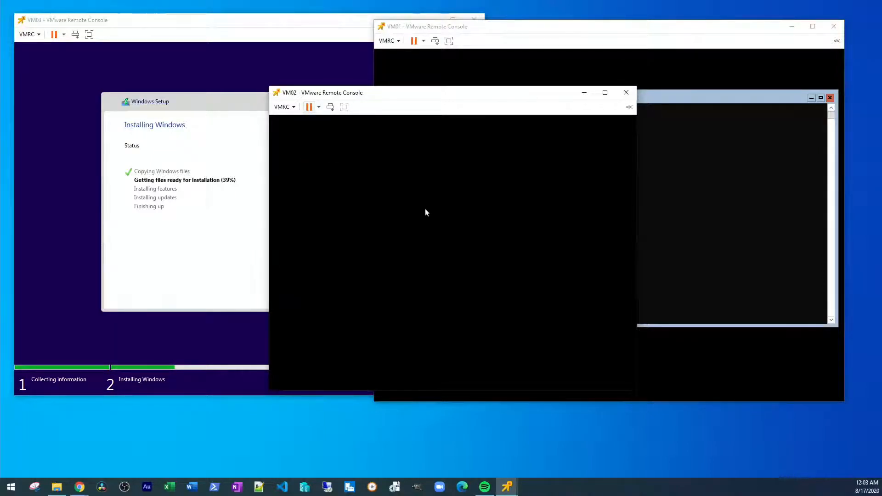
click(319, 107)
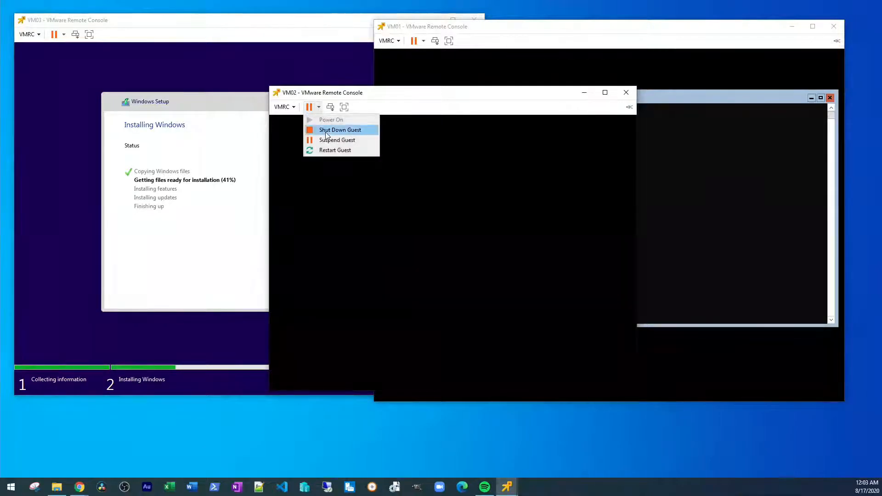
click(338, 131)
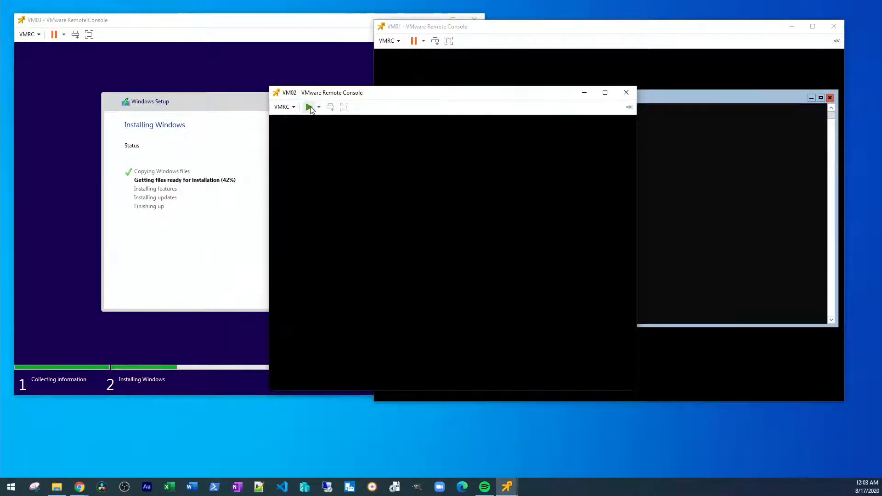
click(309, 107)
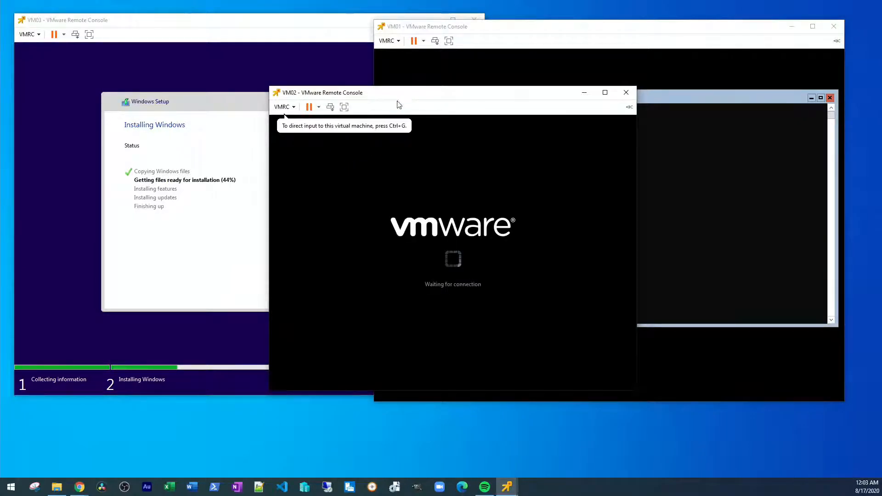
drag(399, 98, 381, 69)
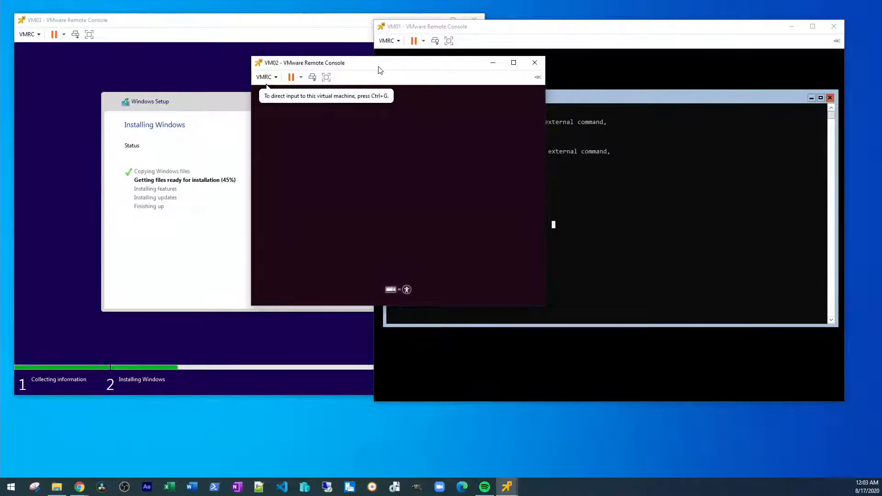
drag(380, 69, 385, 74)
Step: Choose Install Ubuntu on VM02's English Welcome screen to reach the keyboard layout page
click(419, 158)
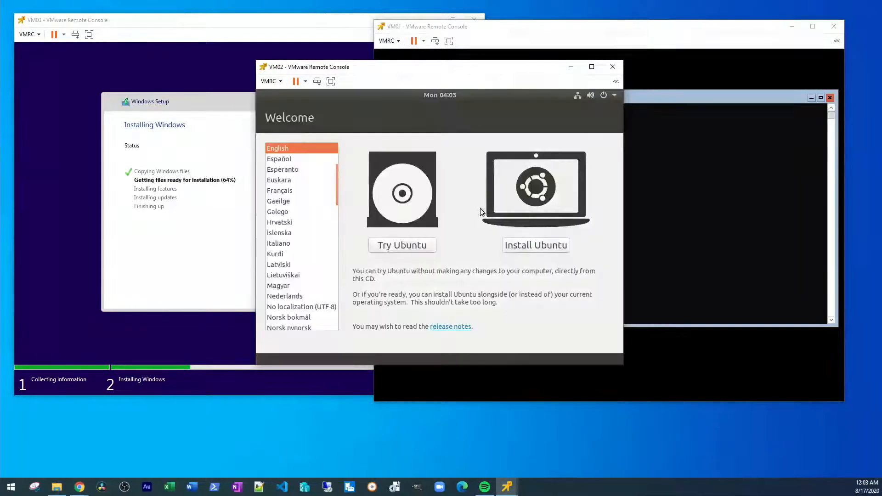
click(544, 243)
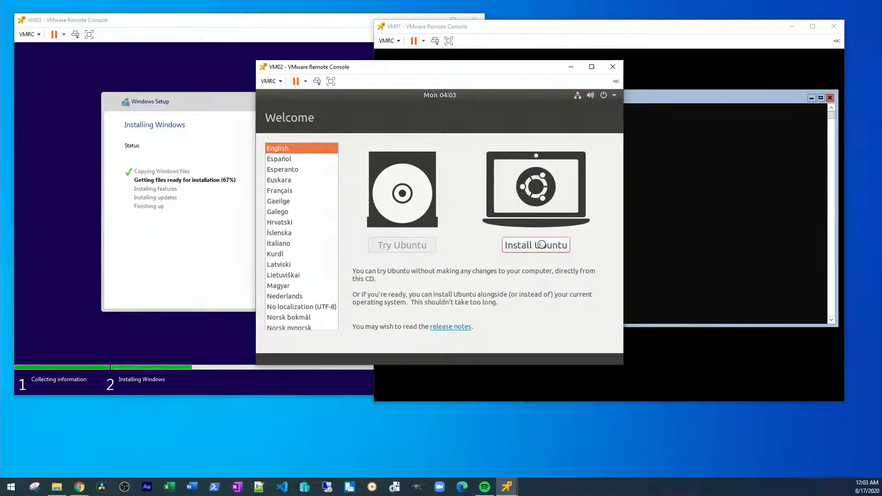
click(541, 246)
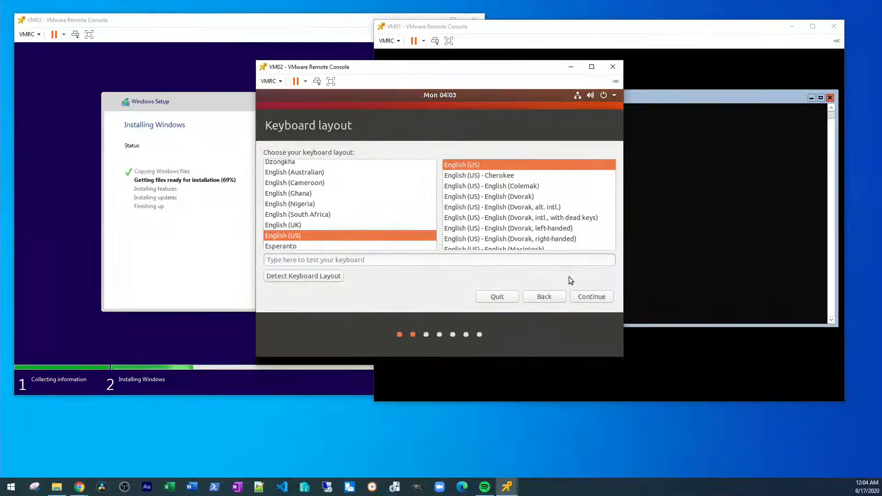
Step: Keep English (US) keyboard, skip downloading updates, erase the disk and confirm Install Now
click(588, 297)
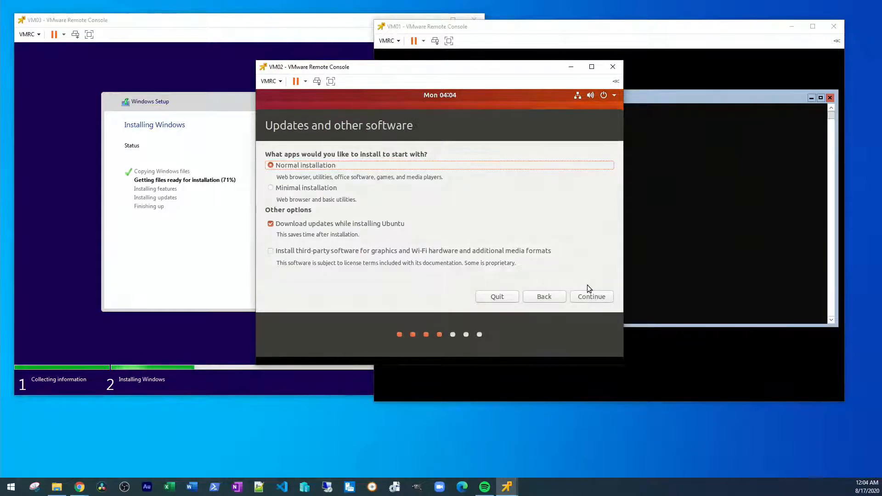
click(334, 224)
click(591, 297)
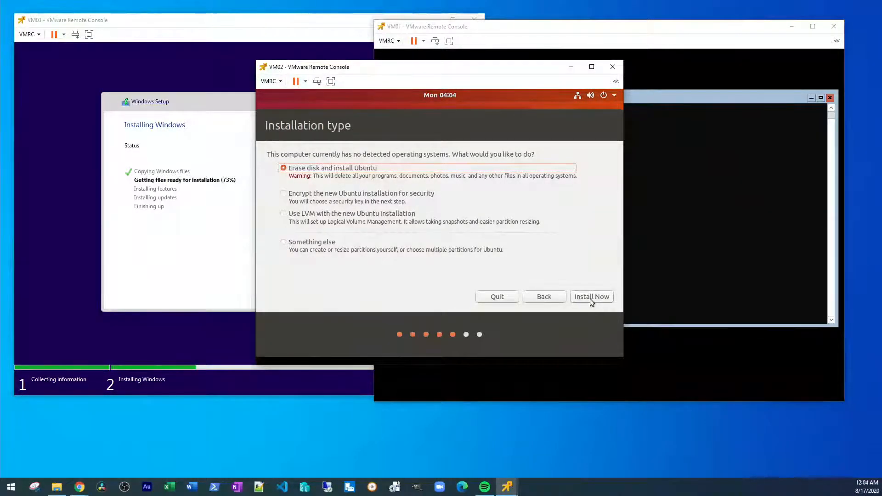
click(591, 298)
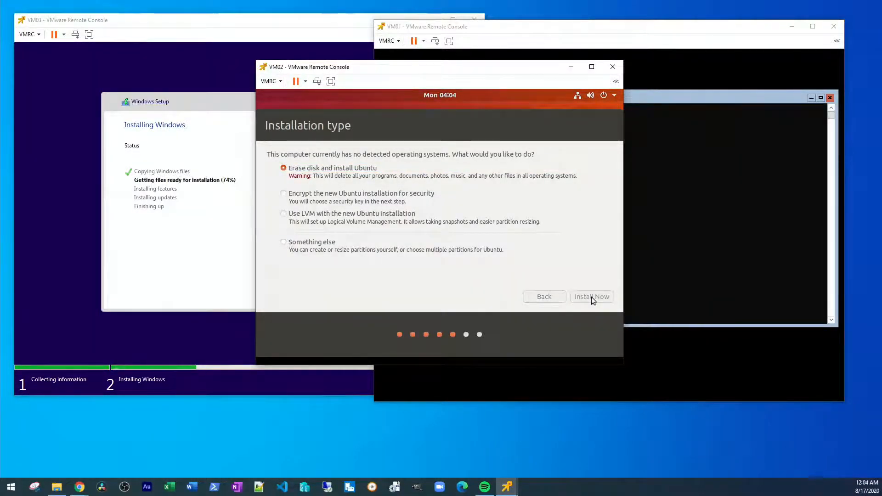
click(594, 281)
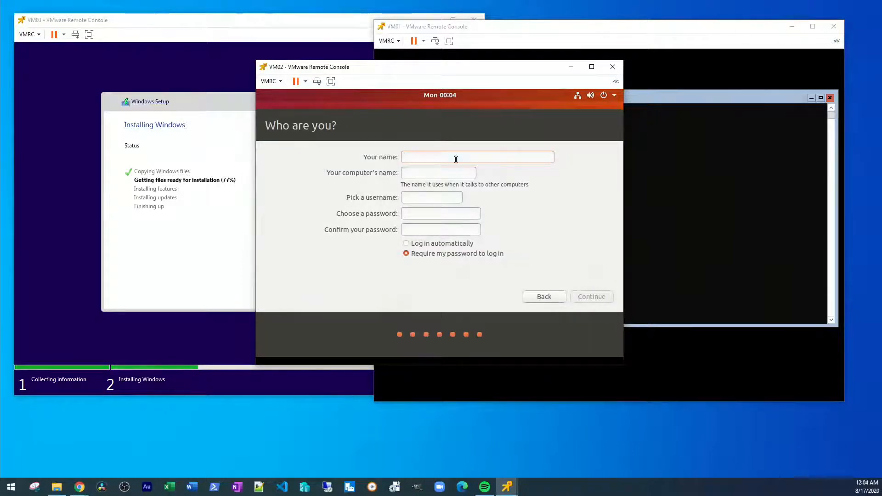
Step: Enter the user's name and a confirmed password, enable automatic login, and continue
text(Dustin)
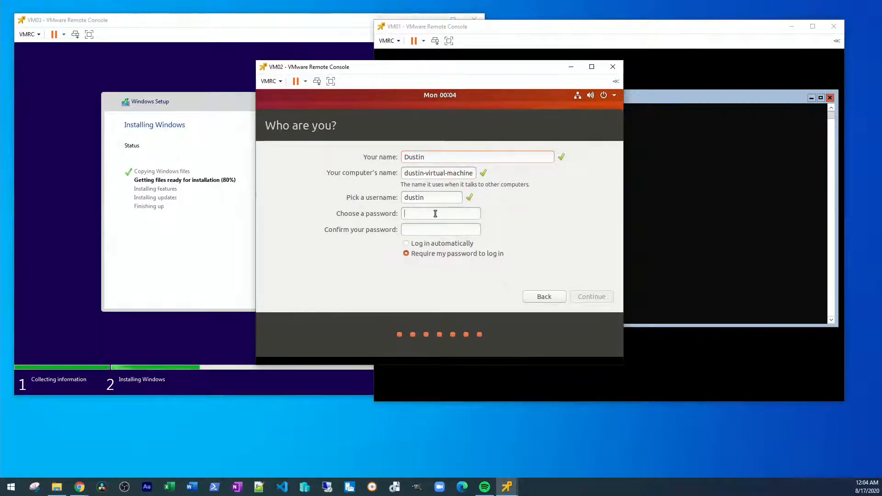
text(••••••••••)
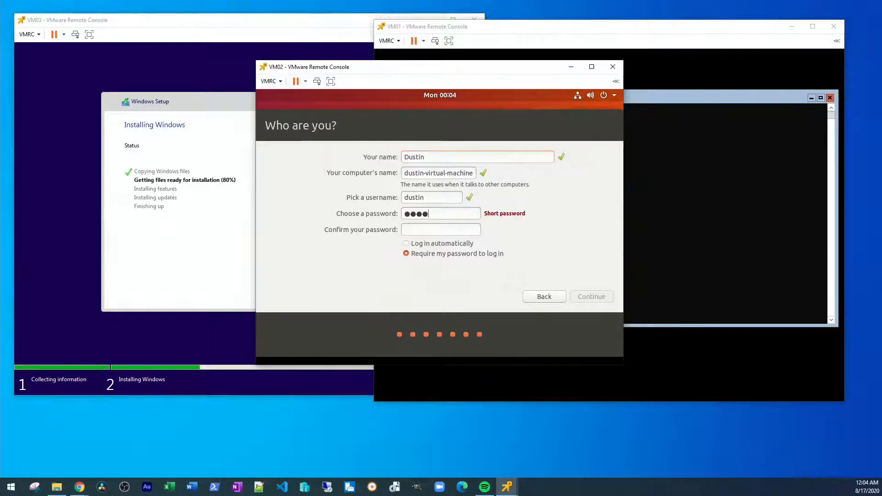
key(Tab)
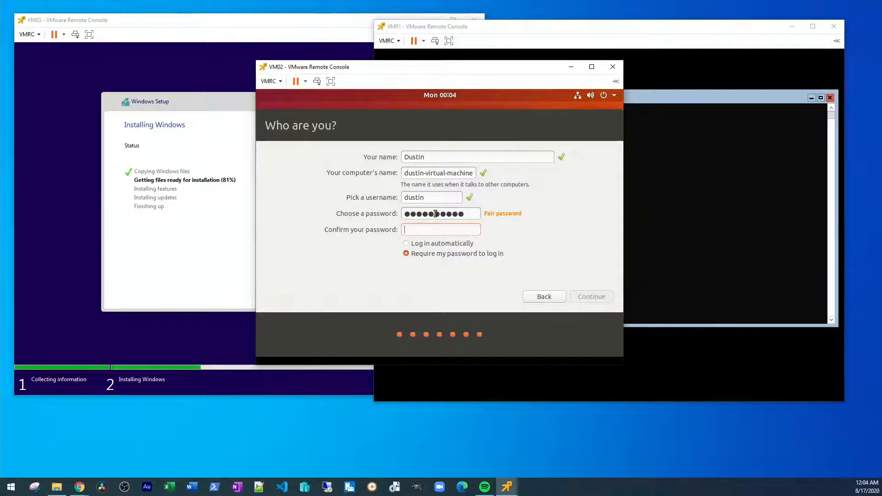
text(•••••••••)
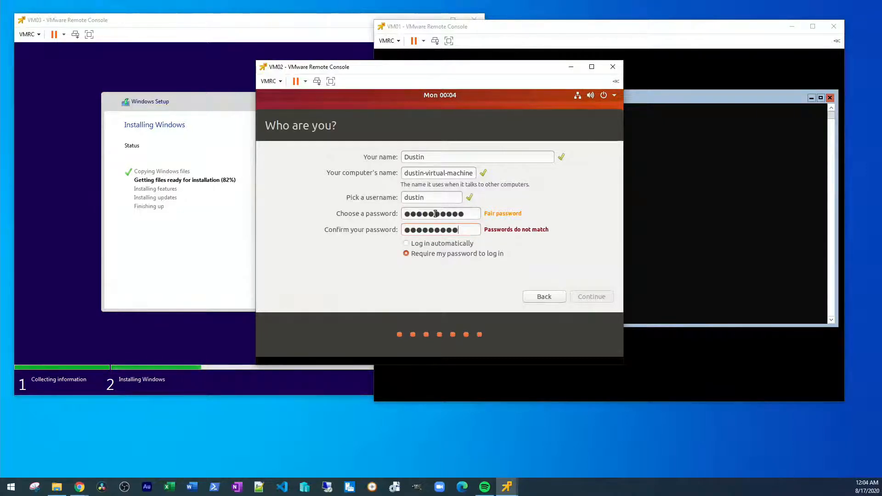
text(•)
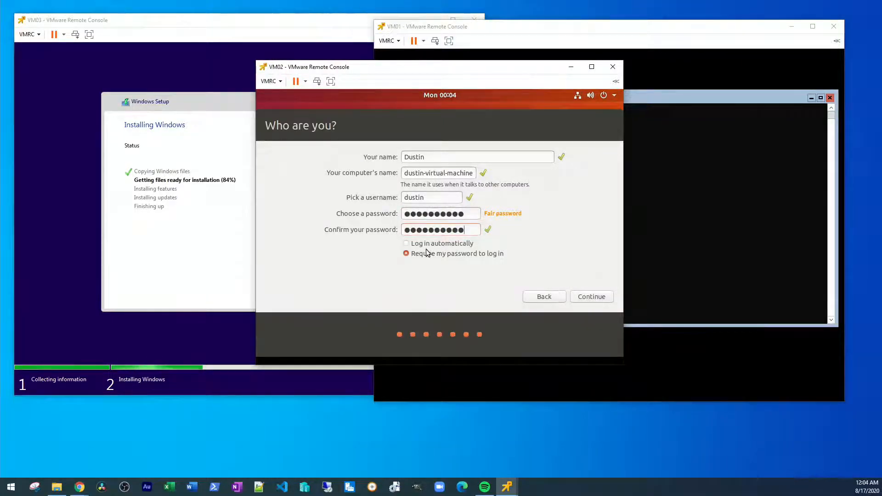
click(407, 244)
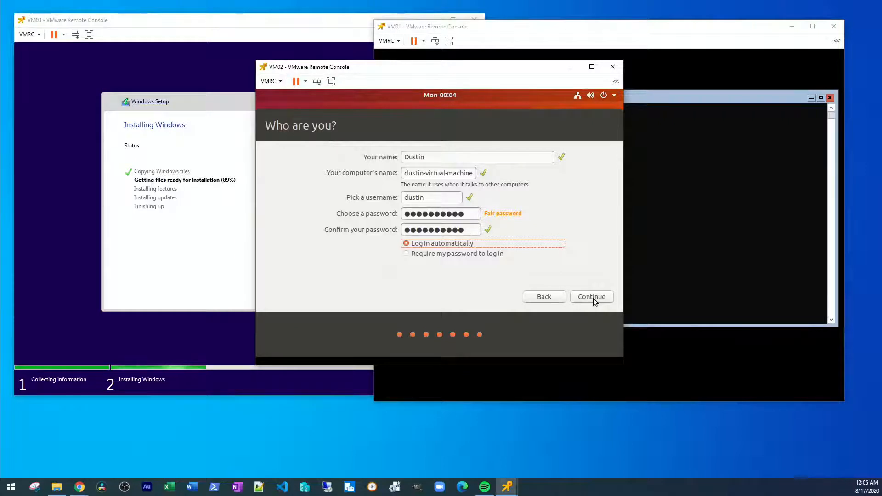
click(593, 298)
drag(490, 72, 487, 133)
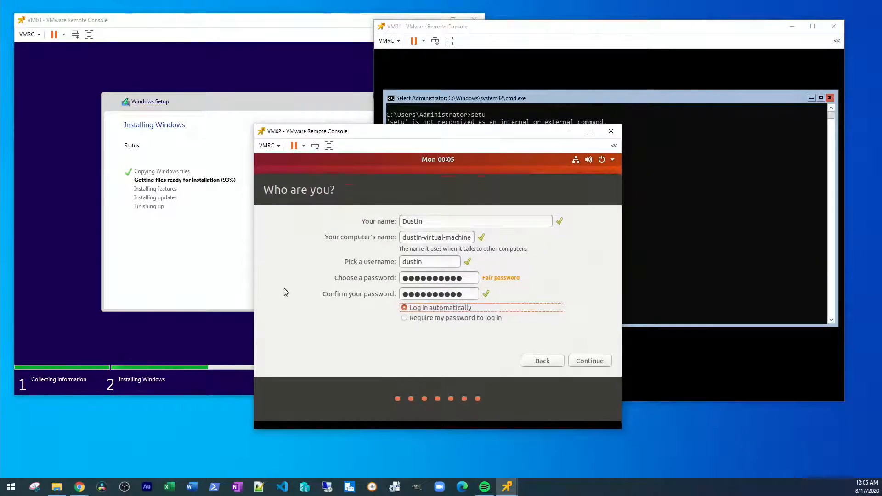
mouse_move(79, 485)
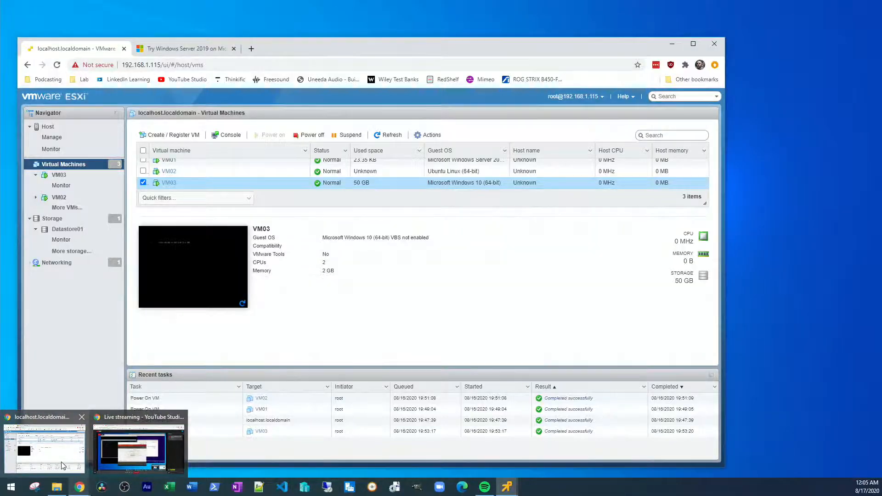
Step: Search Google for 'server 2019 shell command' and skim the Microsoft Docs Windows commands article
click(63, 464)
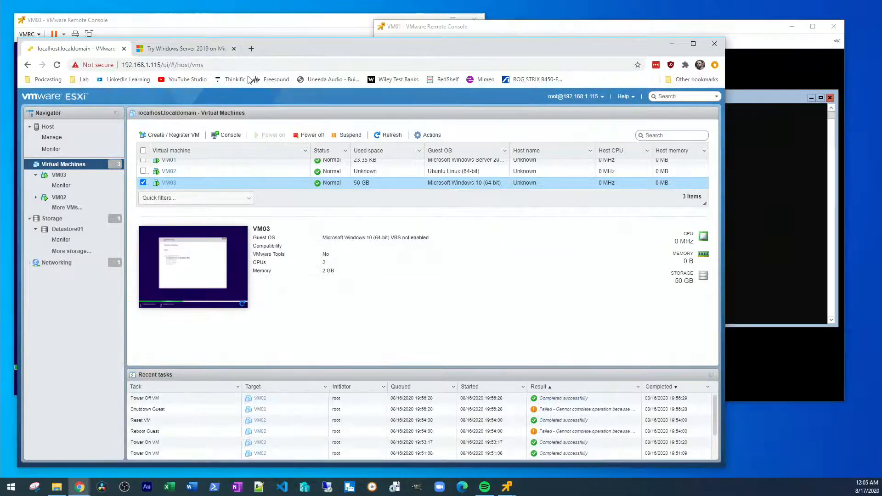
click(249, 48)
text(server 2019 )
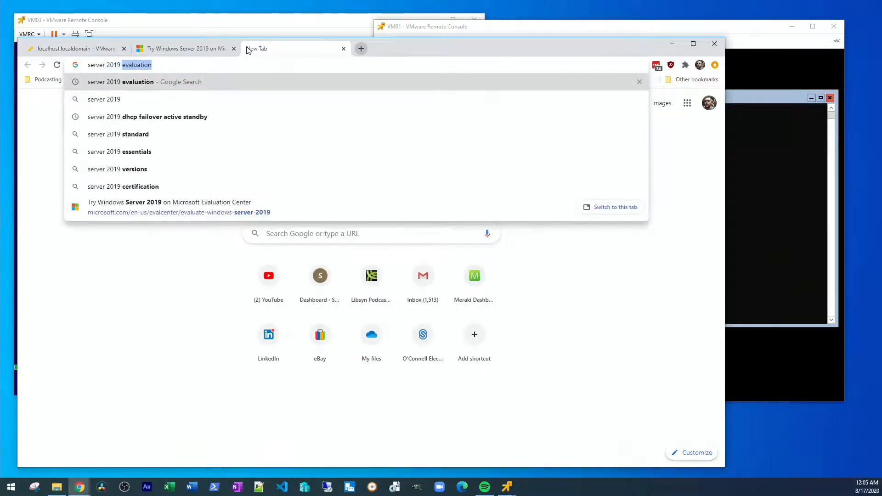
text(shell)
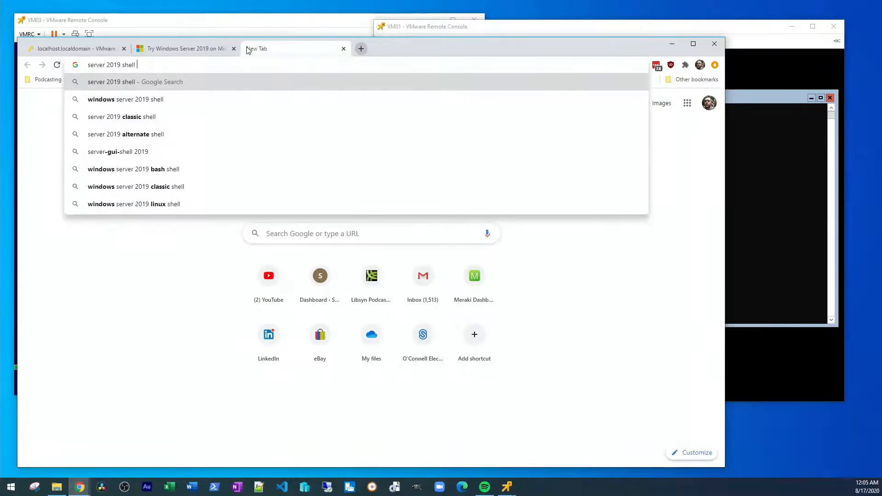
text( command)
key(Return)
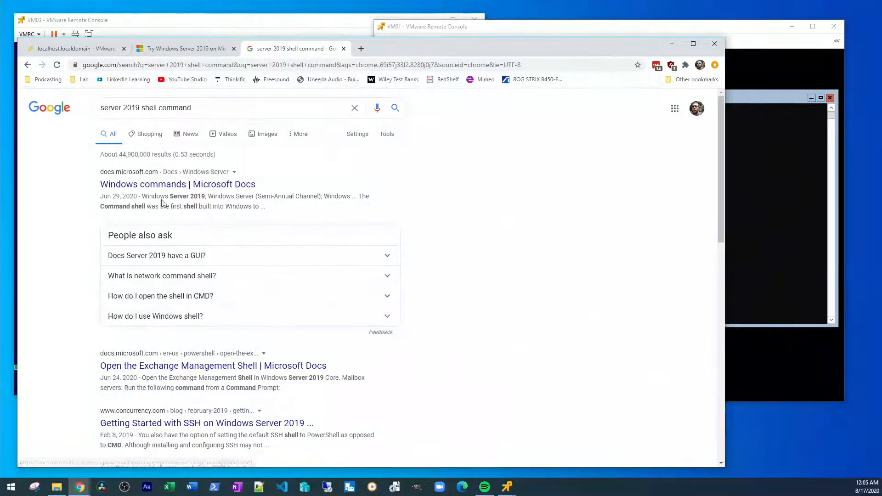
click(179, 188)
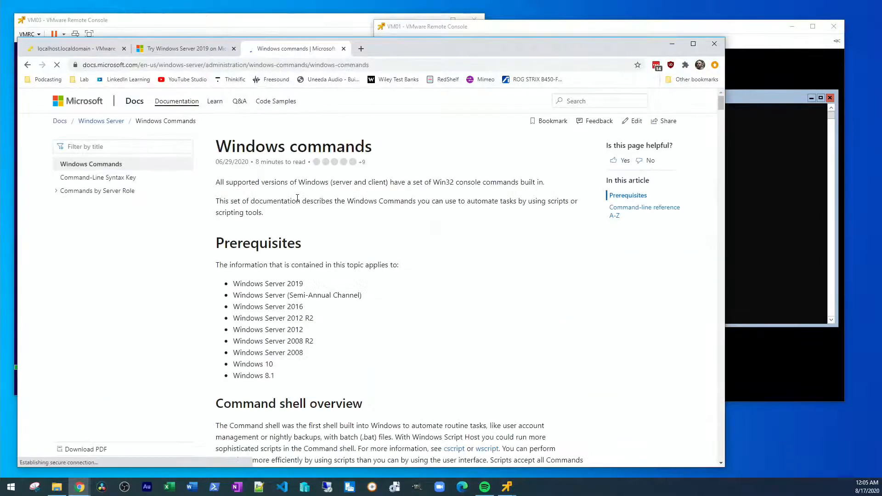
scroll(441, 225, down, 3)
scroll(441, 225, down, 10)
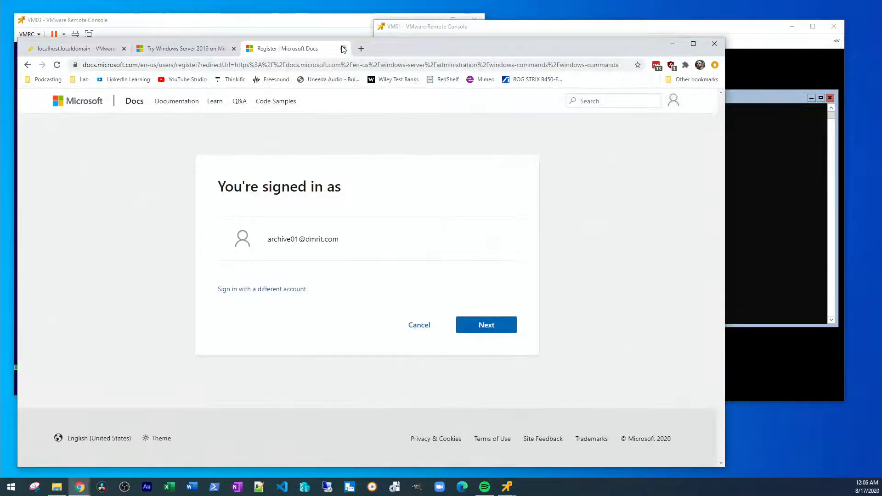
click(343, 48)
click(211, 50)
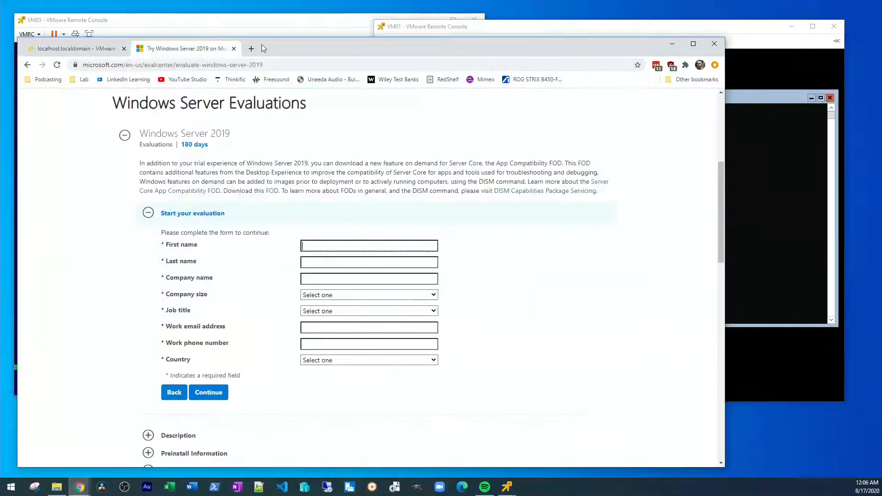
Step: In a new tab, search for 'server 2019 core commands' using the address-bar suggestion
click(251, 48)
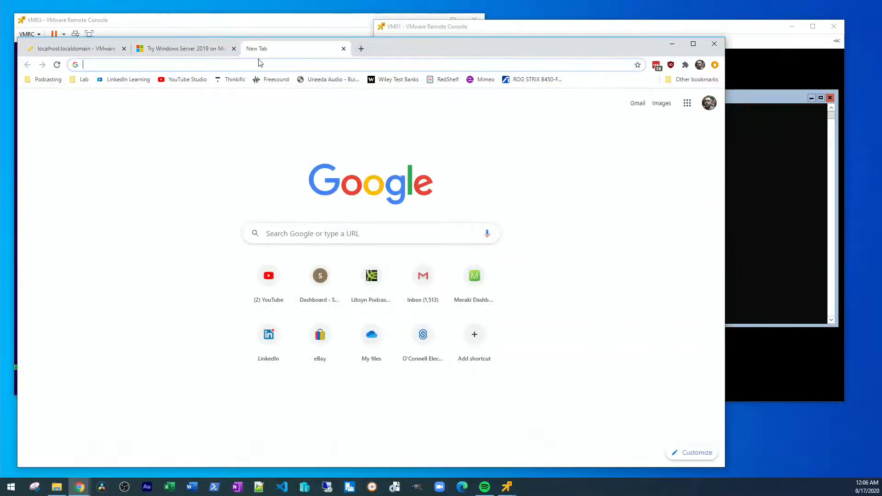
text(server 201)
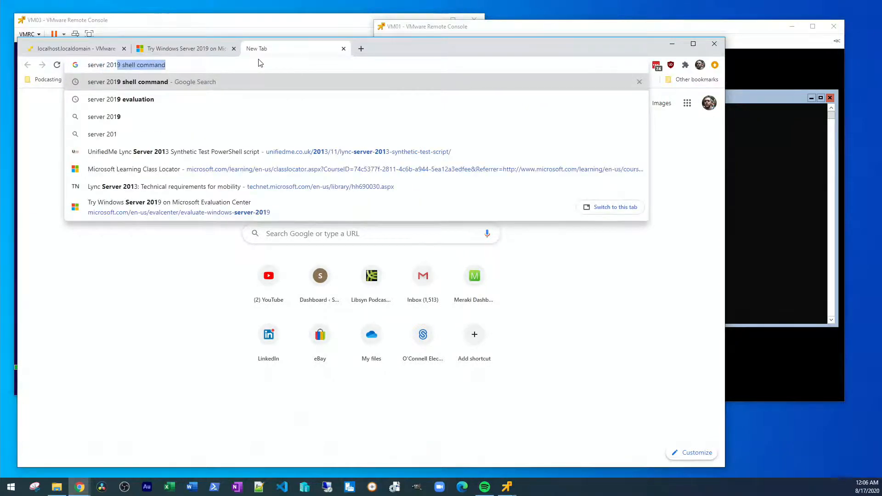
text(9 core)
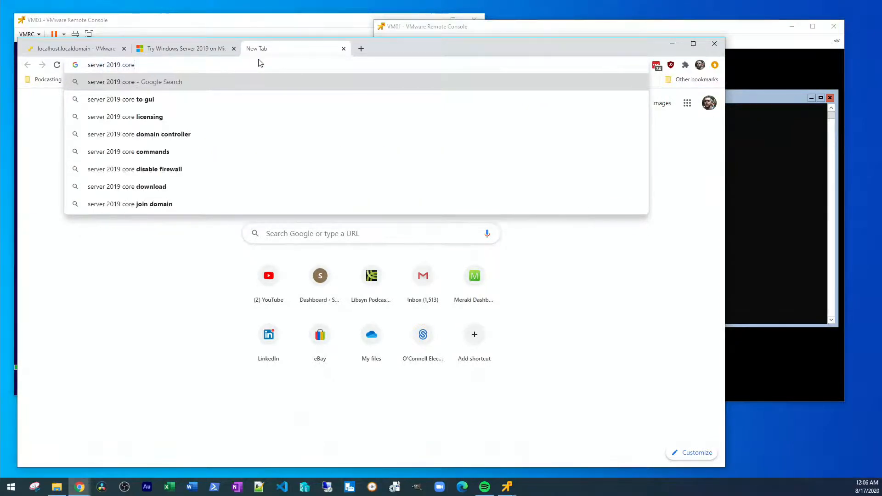
key(Down)
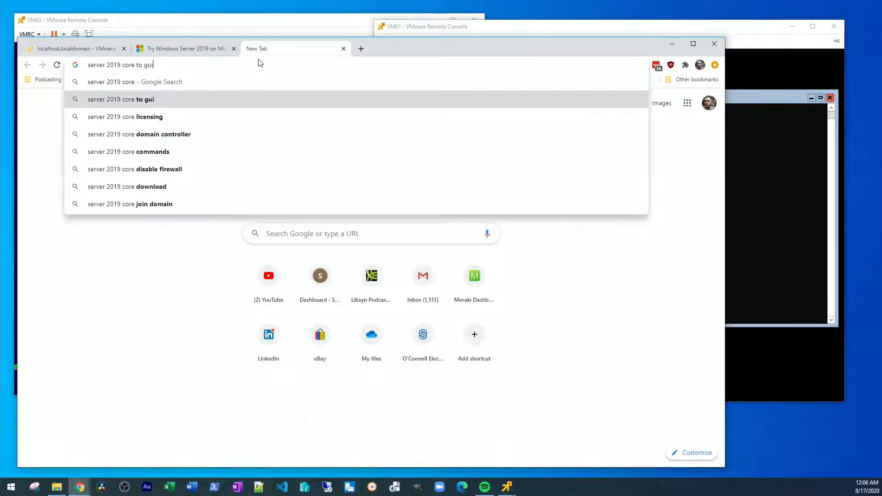
key(BackSpace)
key(BackSpace)
key(BackSpace)
key(BackSpace)
key(BackSpace)
key(BackSpace)
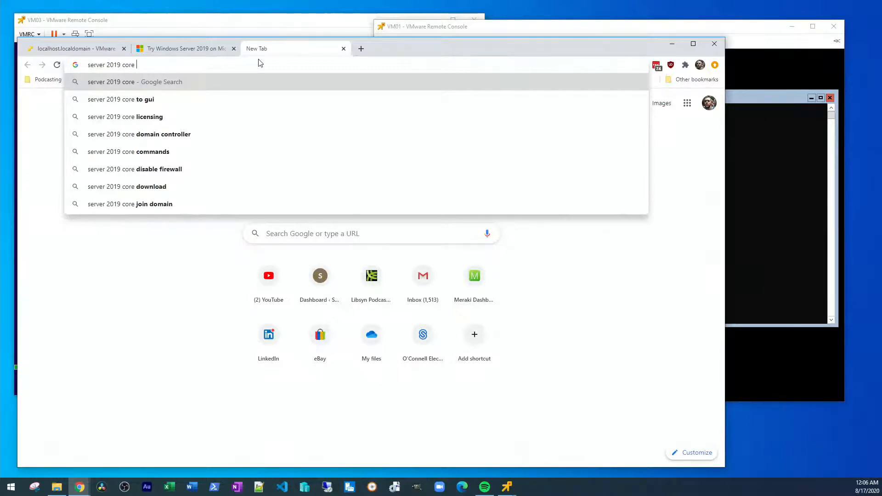
key(Down)
key(Down)
key(Down)
key(Down)
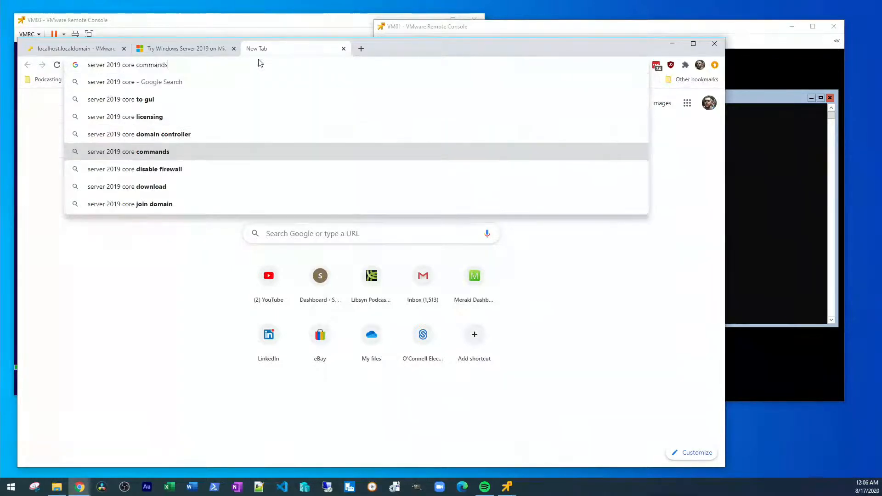
key(Return)
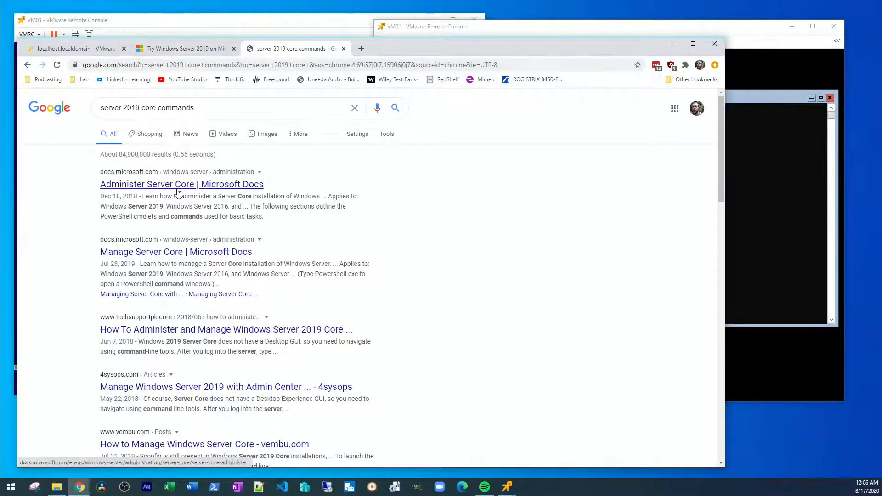
Step: Open the Administer Server Core result, dismiss sign-in, and return to the Server Core article
click(179, 189)
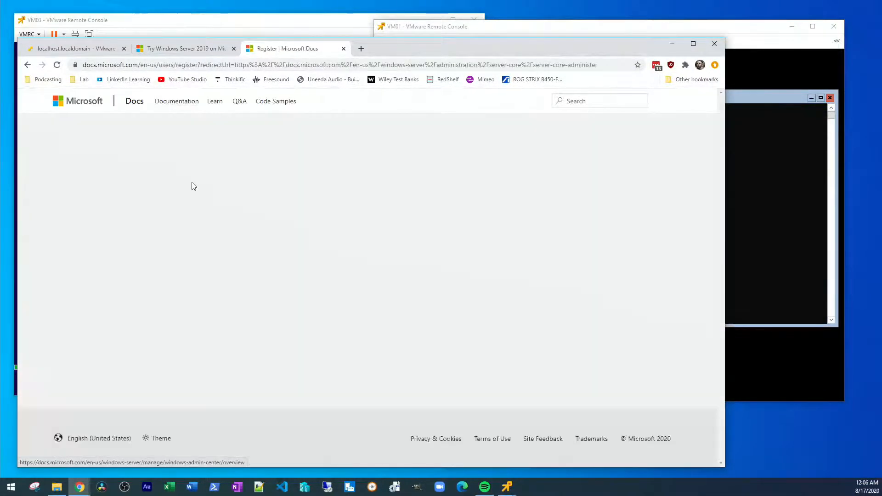
click(418, 325)
scroll(404, 293, down, 2)
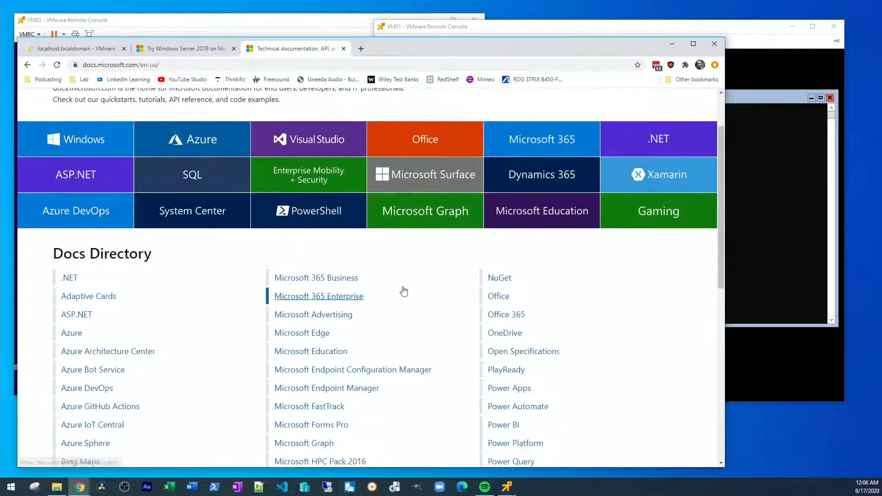
scroll(404, 291, down, 9)
scroll(408, 277, up, 10)
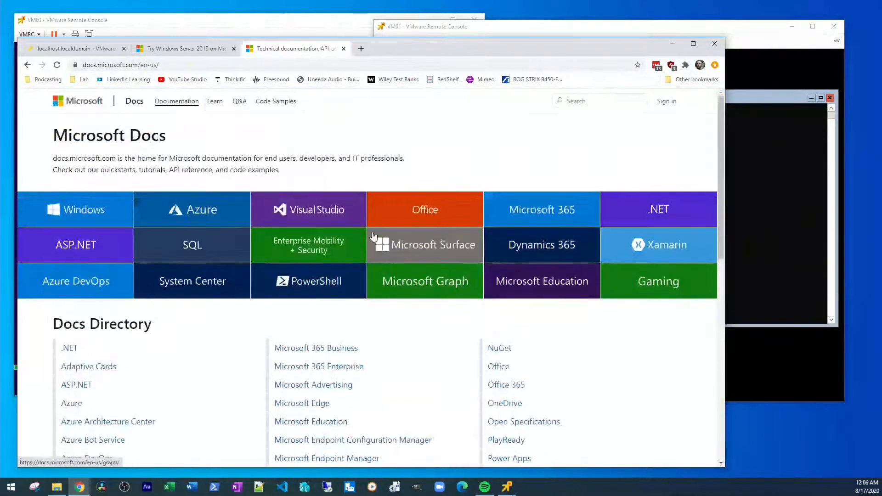
click(28, 64)
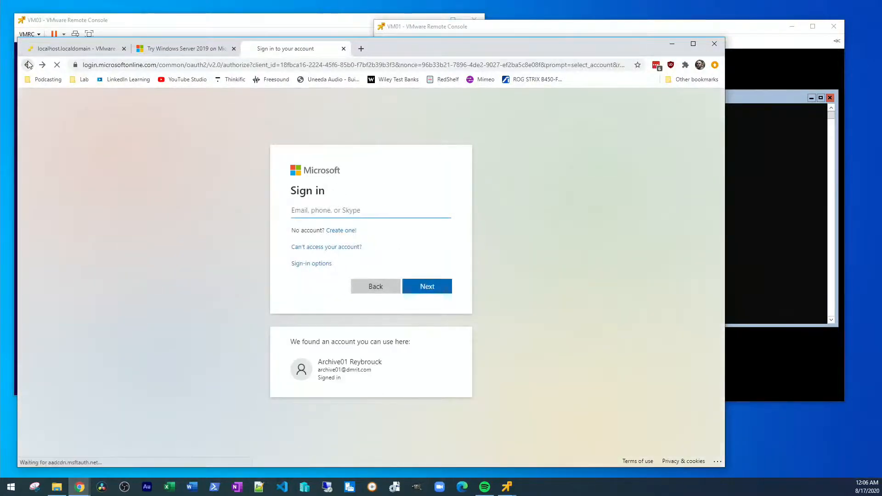
click(28, 63)
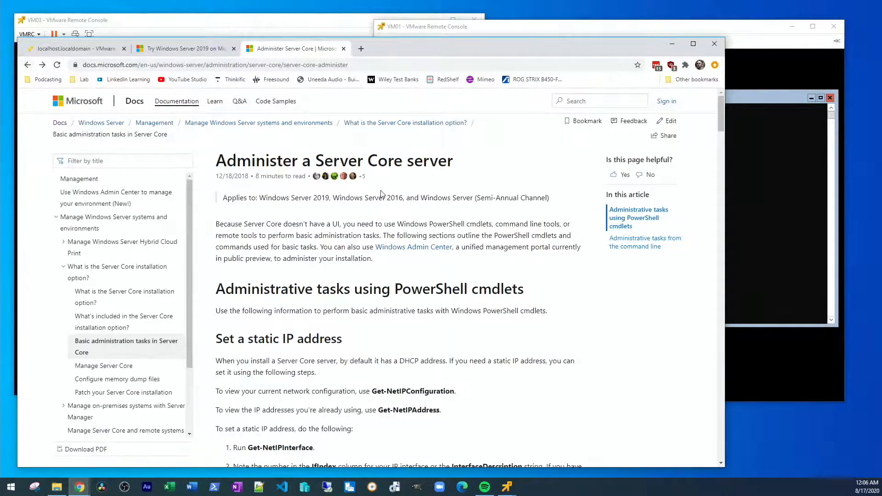
Step: Scroll through the Basic administration tasks command tables down to the Hardware section
scroll(489, 190, down, 2)
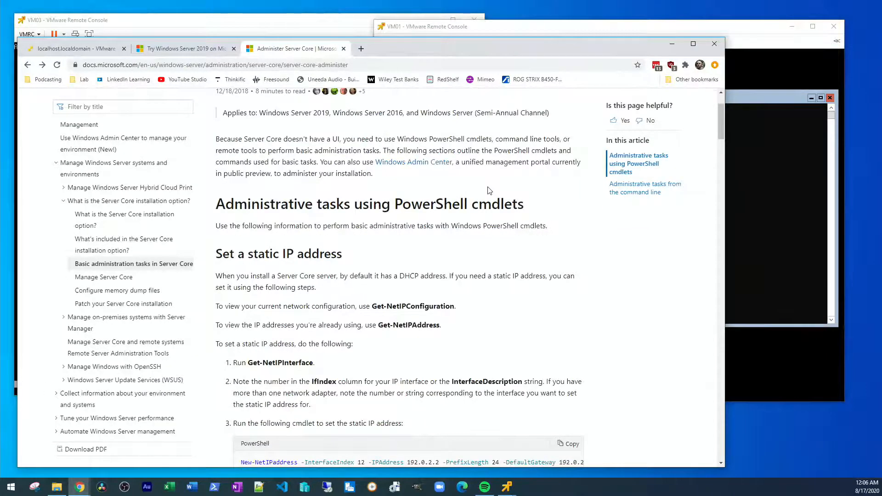
scroll(490, 190, up, 3)
scroll(571, 240, down, 3)
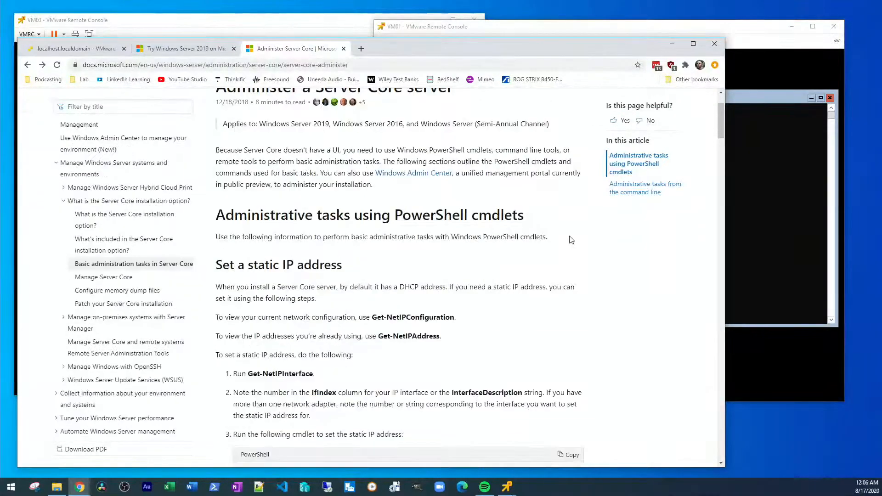
scroll(571, 239, down, 1)
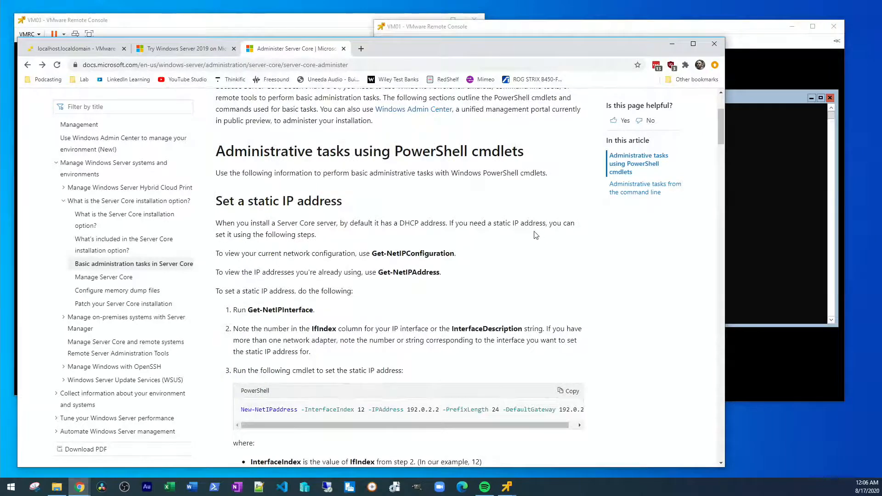
scroll(536, 235, up, 2)
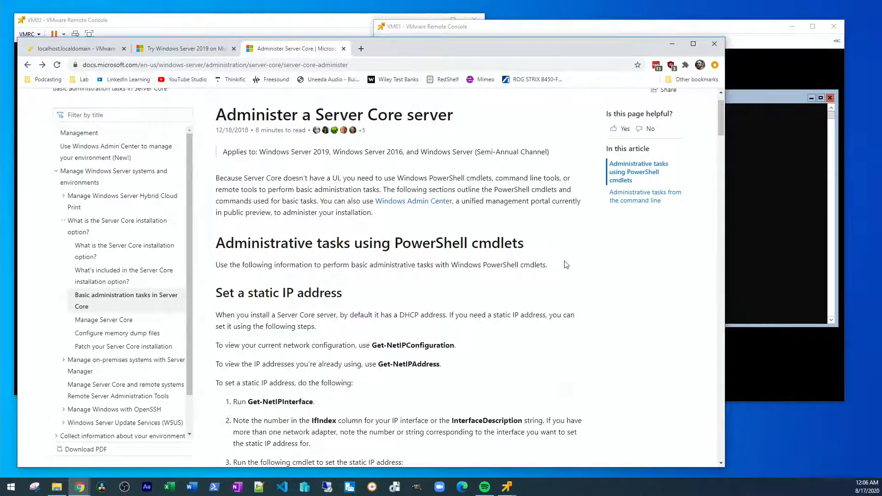
scroll(565, 255, down, 3)
scroll(565, 265, down, 5)
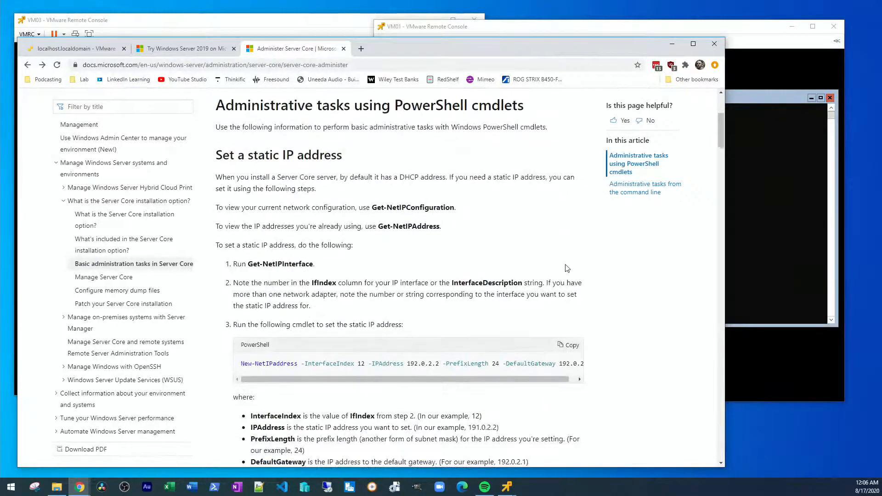
scroll(585, 261, down, 4)
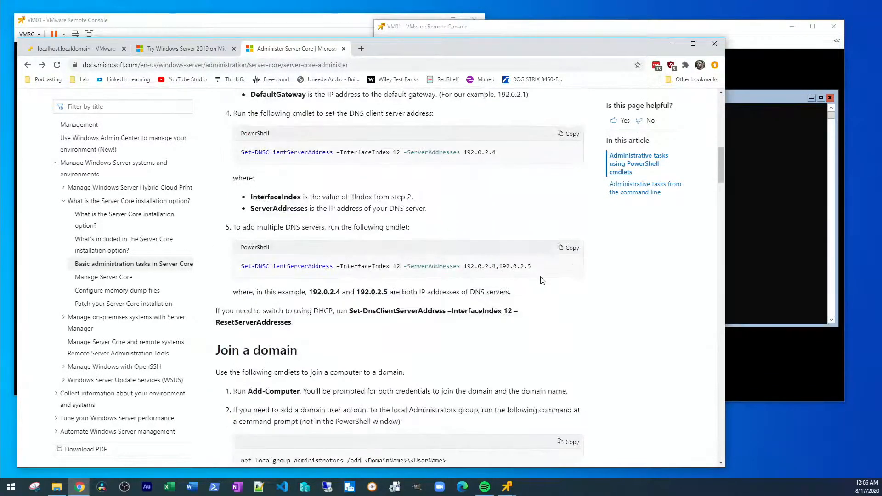
scroll(551, 289, down, 4)
scroll(551, 288, down, 4)
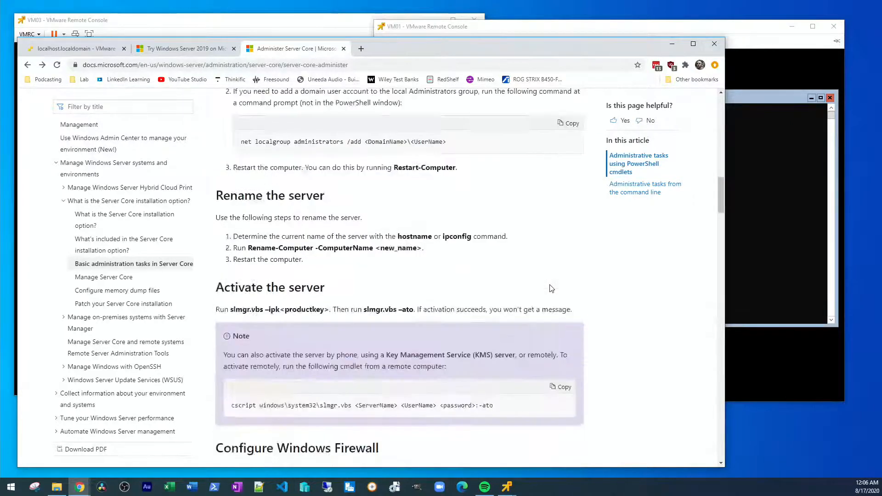
scroll(551, 288, down, 4)
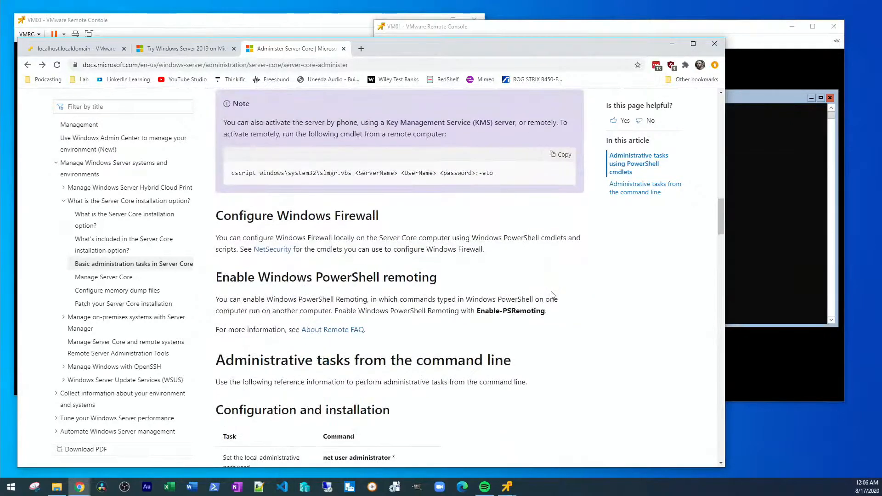
scroll(551, 288, down, 8)
scroll(552, 295, up, 2)
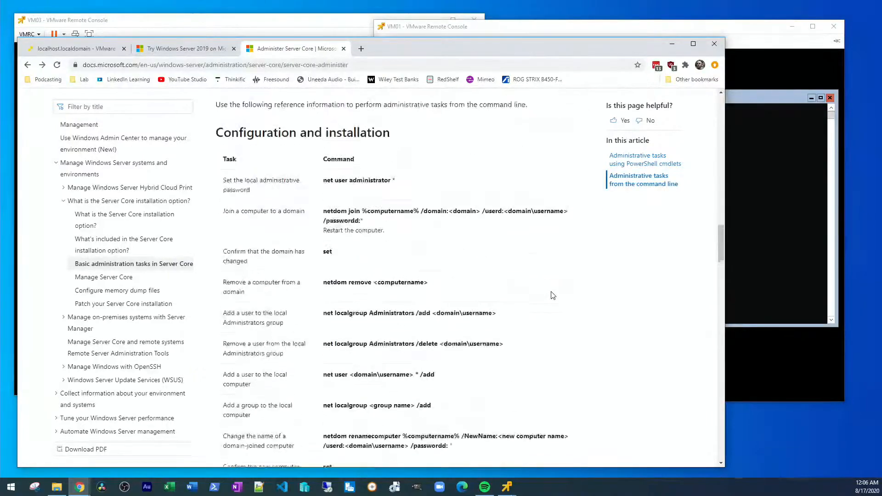
scroll(553, 295, down, 9)
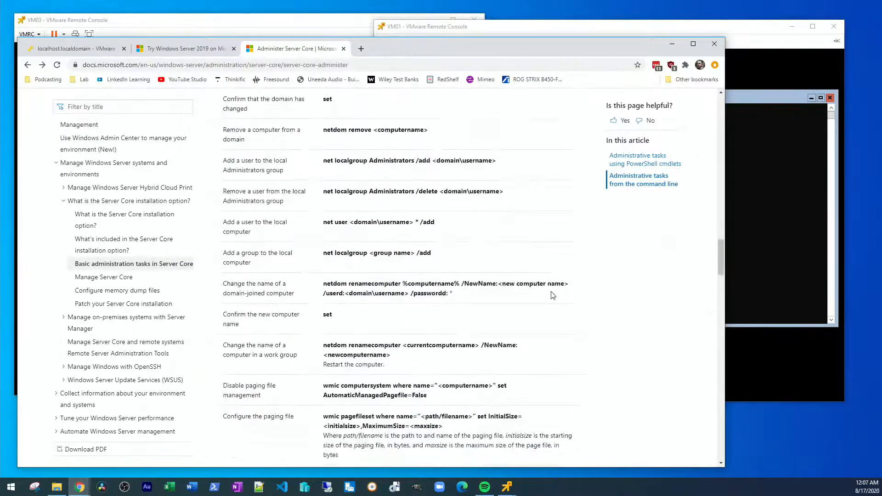
scroll(552, 295, down, 4)
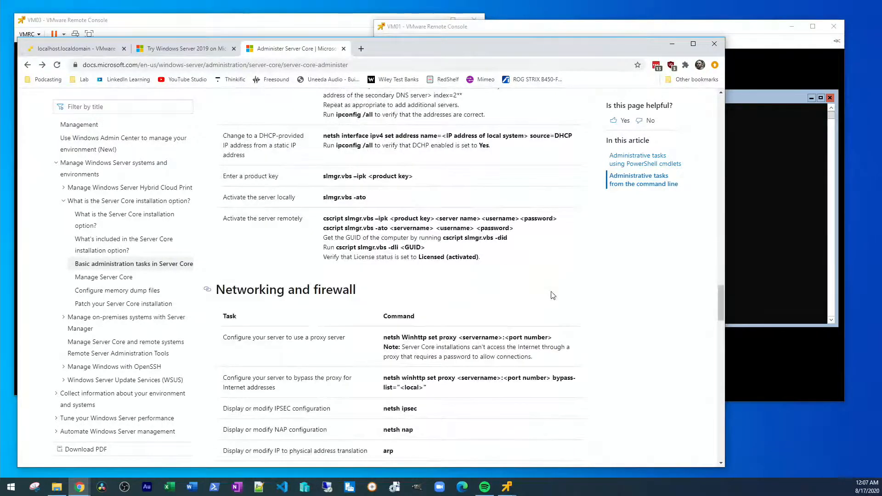
scroll(552, 295, down, 4)
scroll(552, 295, down, 4)
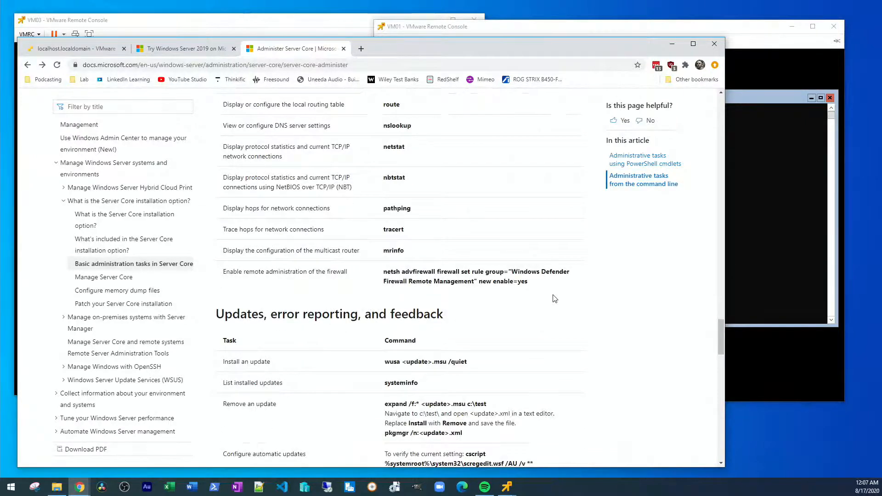
scroll(555, 299, down, 4)
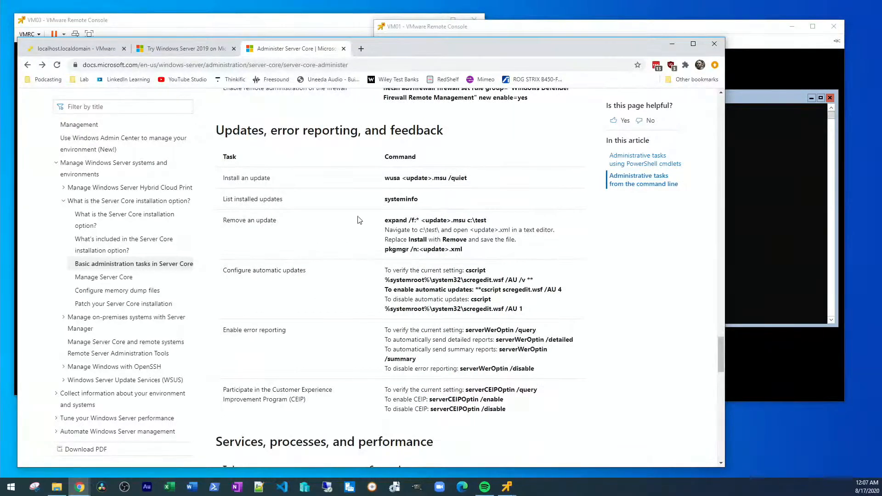
scroll(317, 231, down, 3)
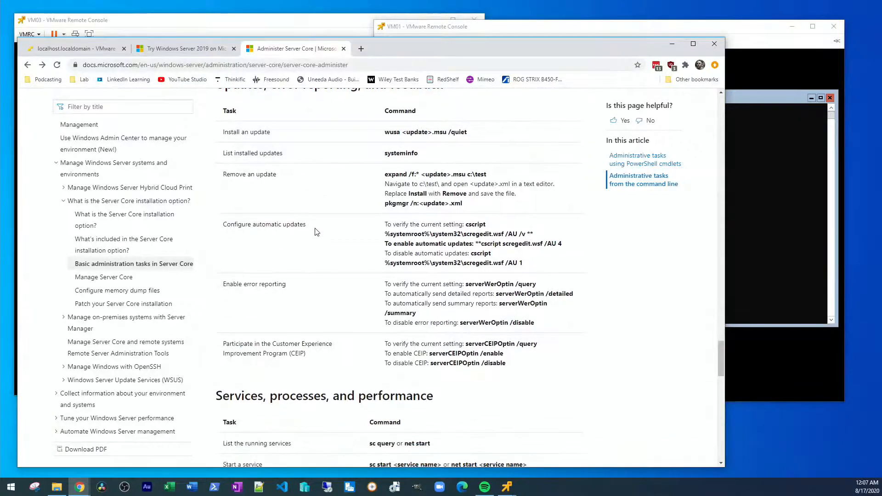
scroll(308, 233, down, 8)
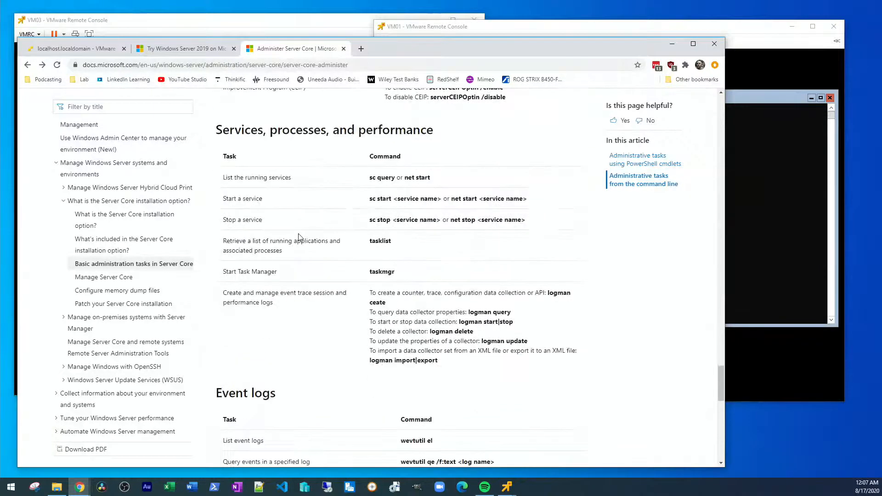
scroll(300, 237, down, 3)
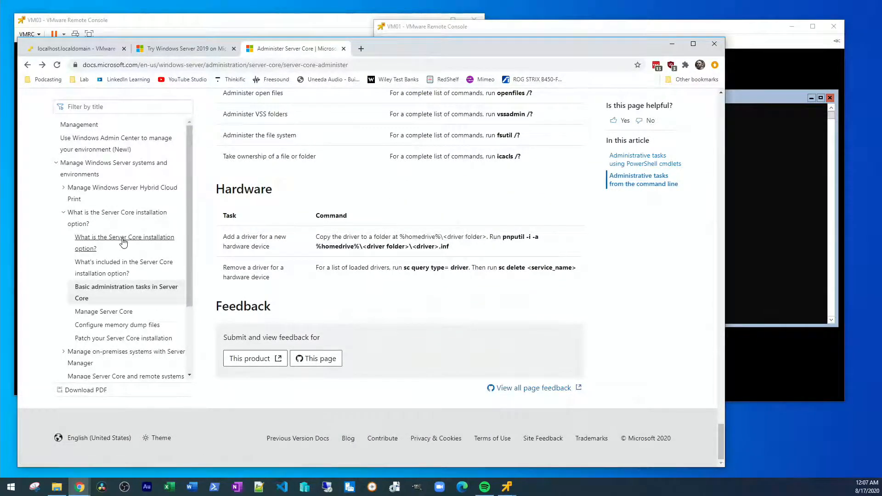
Step: Read the Manage Server Core article's tips and remote-management options, then minimize Chrome
click(117, 314)
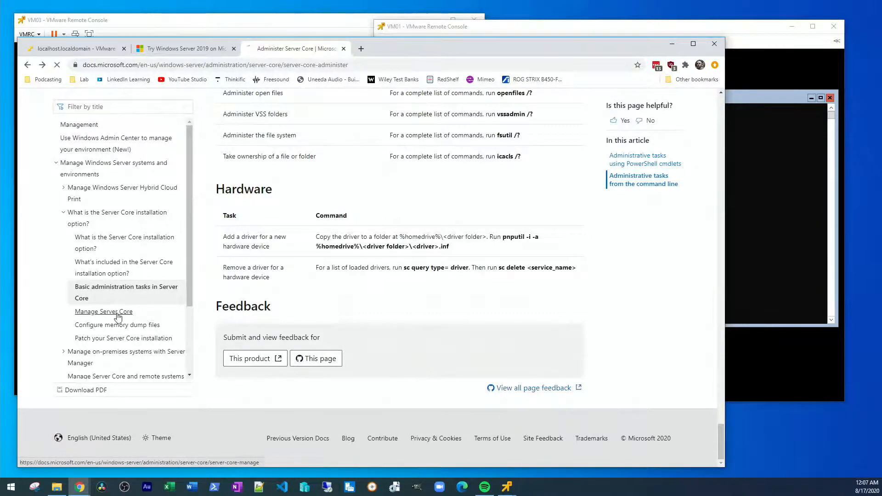
scroll(513, 226, down, 1)
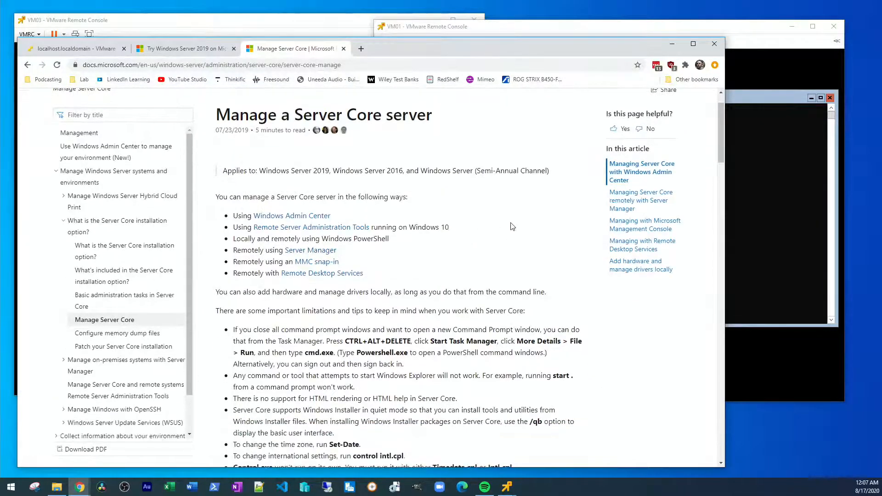
scroll(512, 226, down, 1)
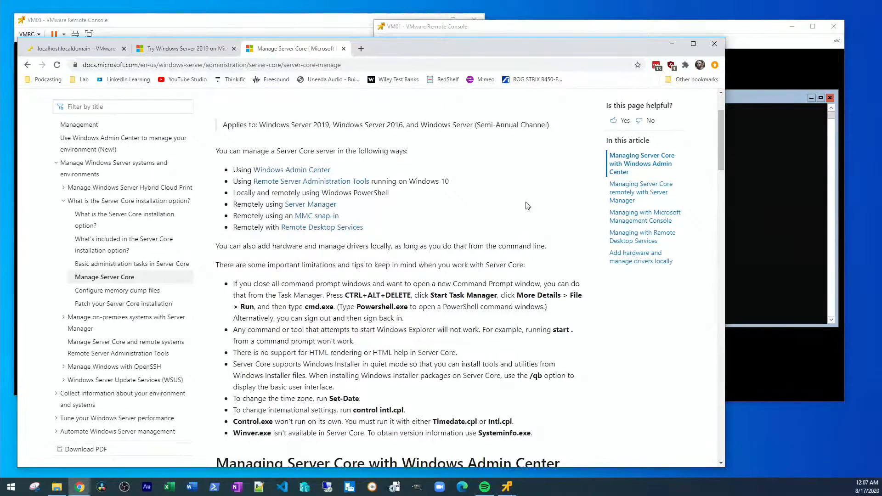
scroll(527, 204, down, 2)
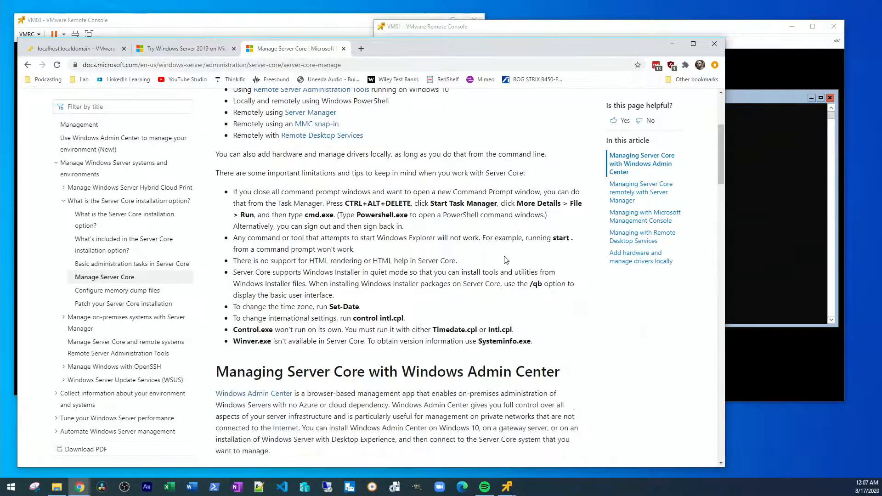
scroll(533, 261, down, 3)
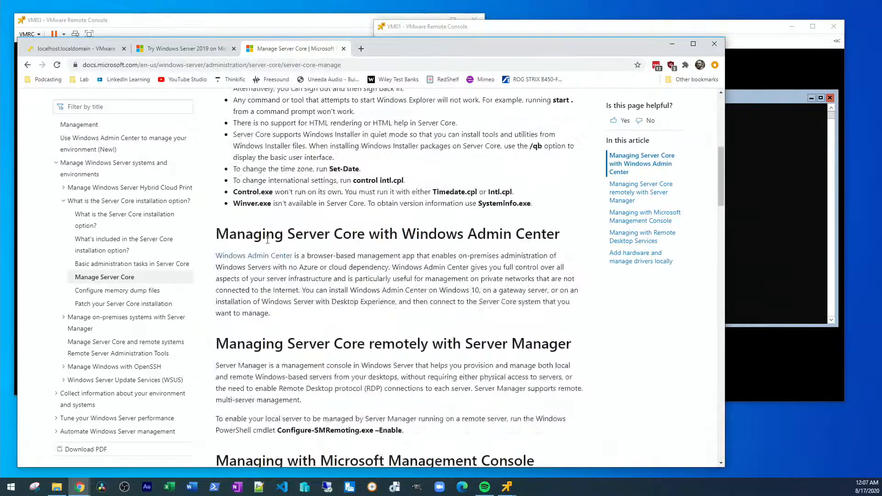
scroll(393, 230, down, 2)
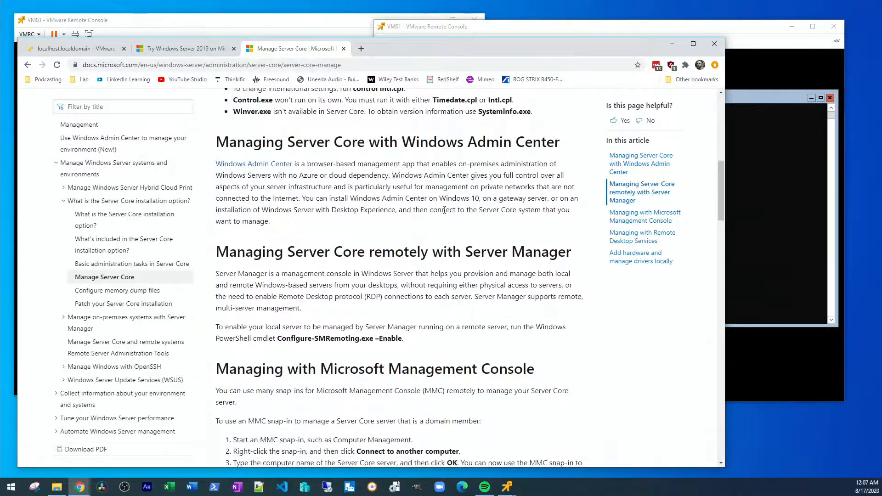
scroll(451, 197, up, 3)
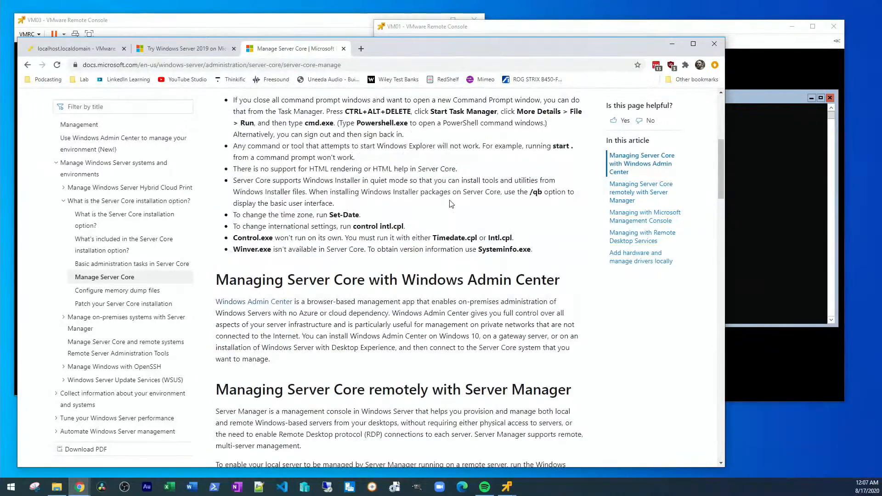
scroll(451, 204, down, 1)
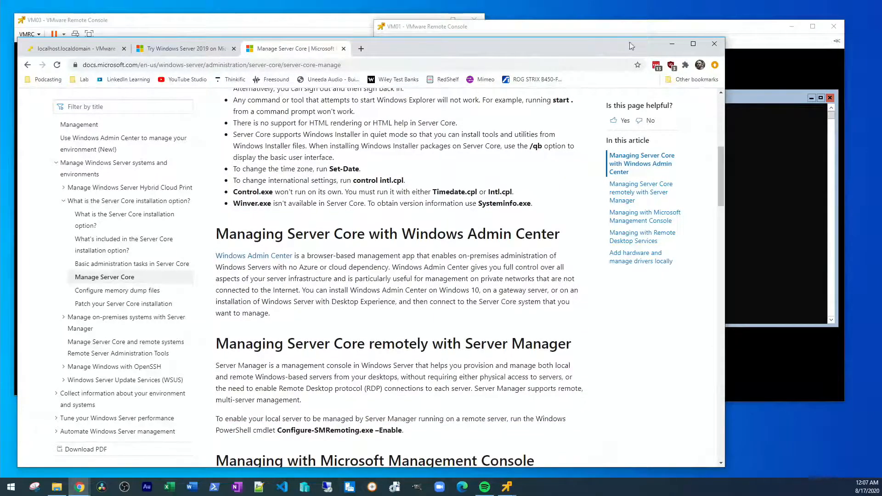
click(672, 44)
Step: Expand and collapse VM02's Copying files details to check Ubuntu installation progress
drag(461, 134, 436, 103)
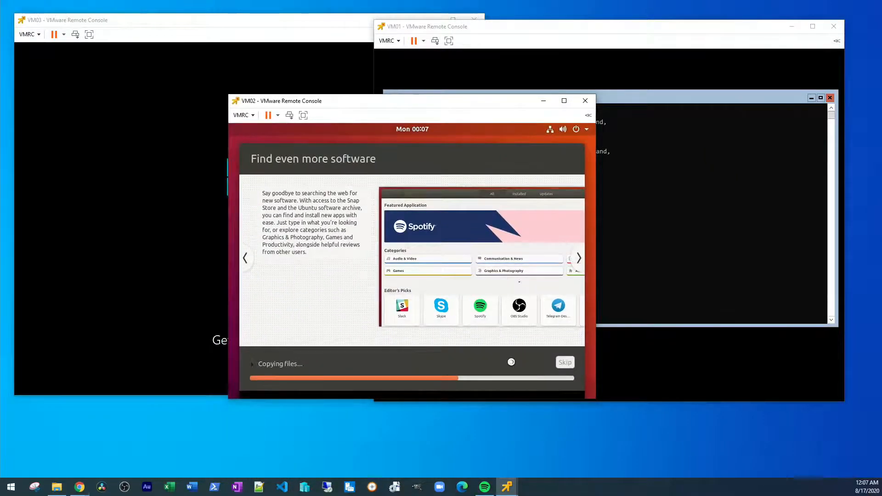
click(554, 362)
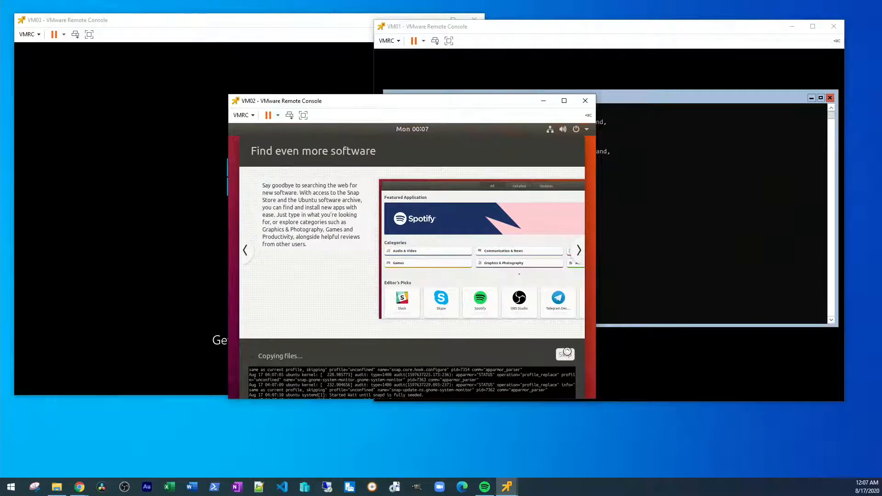
drag(471, 103, 475, 79)
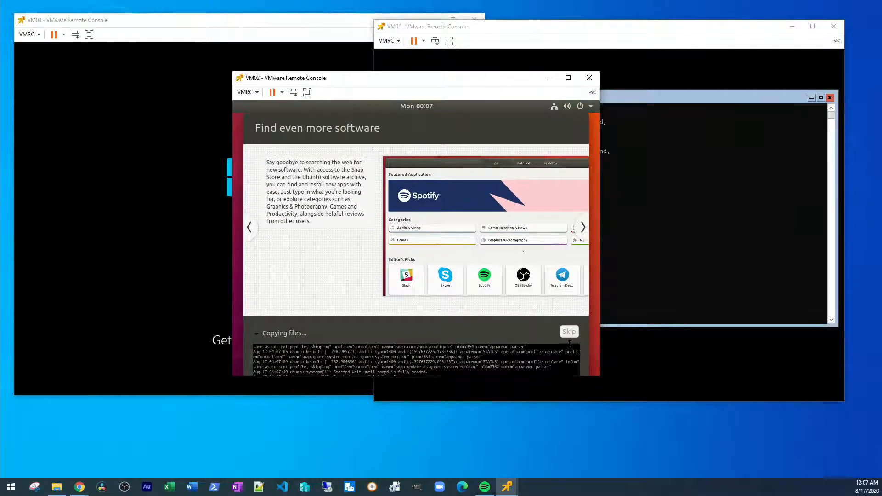
click(496, 331)
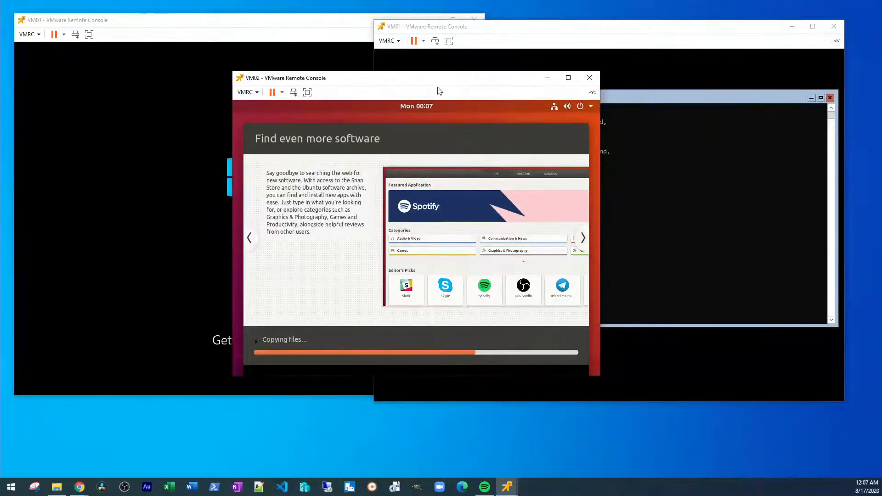
drag(437, 82, 431, 121)
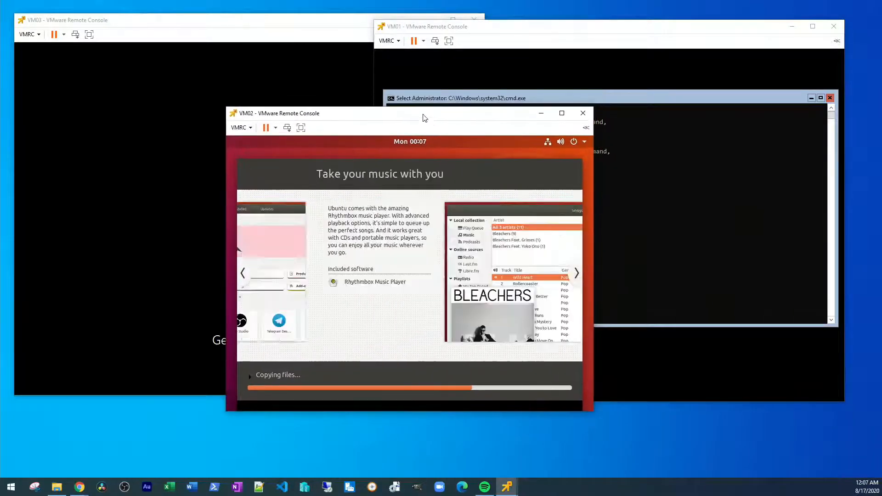
Step: Bring VM01's console forward, then return to the Manage Server Core page in Chrome
click(542, 29)
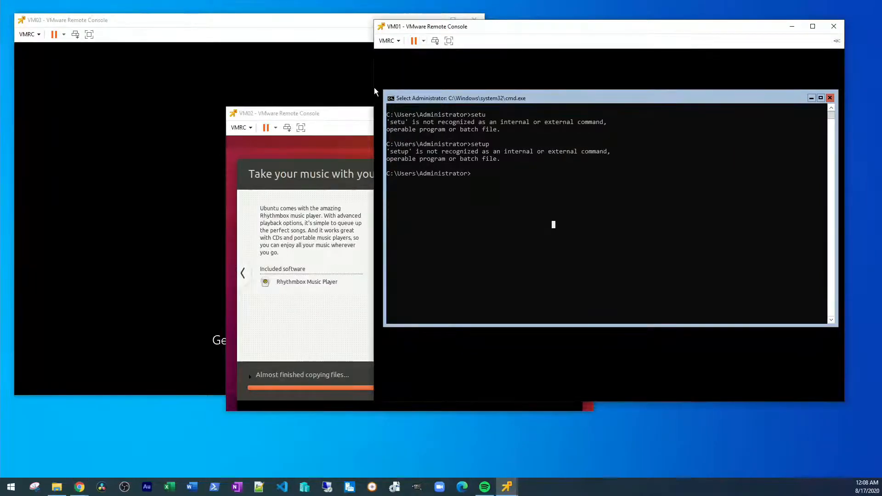
mouse_move(79, 485)
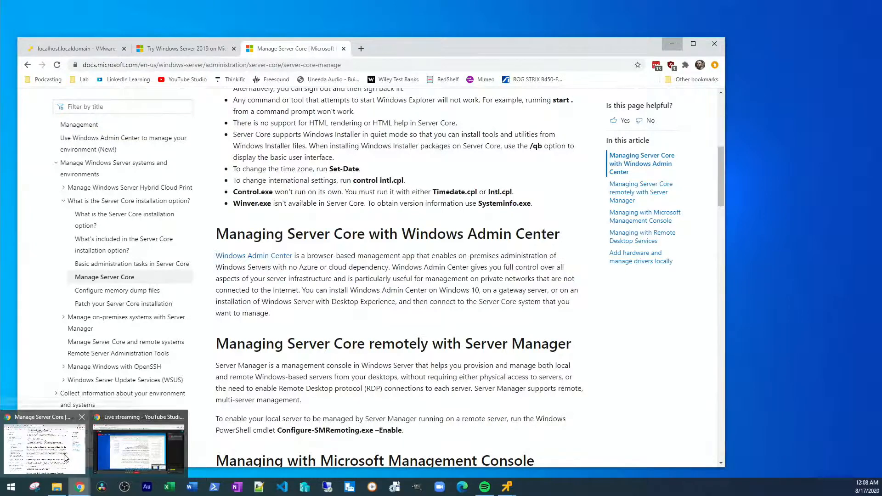
click(66, 457)
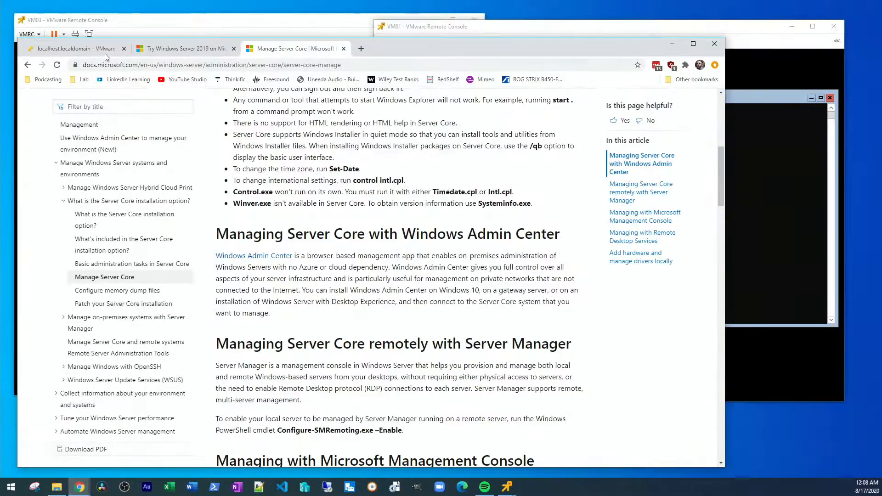
Step: On the ESXi Virtual Machines page, select VM01 and open its right-click Snapshots menu
click(105, 54)
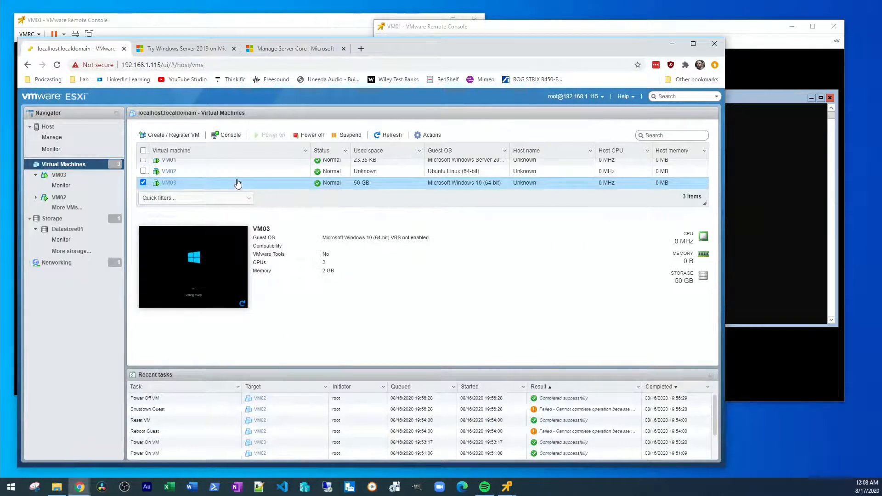
scroll(226, 167, up, 1)
click(227, 165)
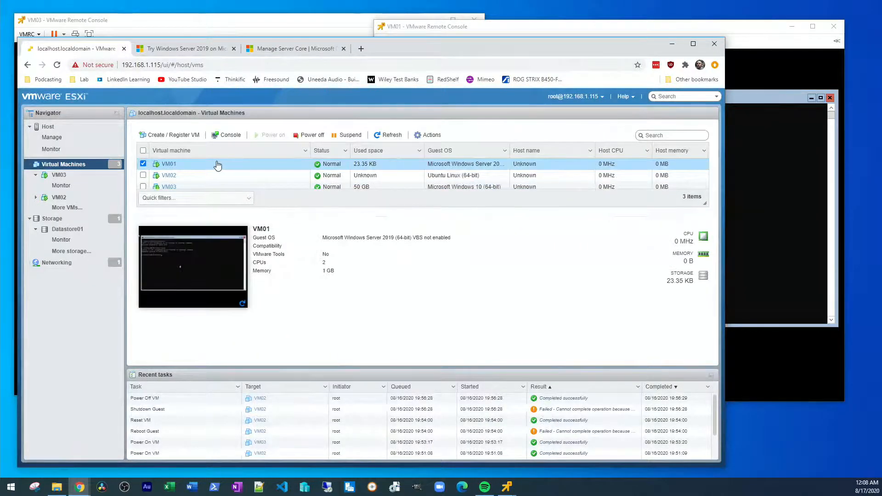
right_click(214, 165)
mouse_move(277, 208)
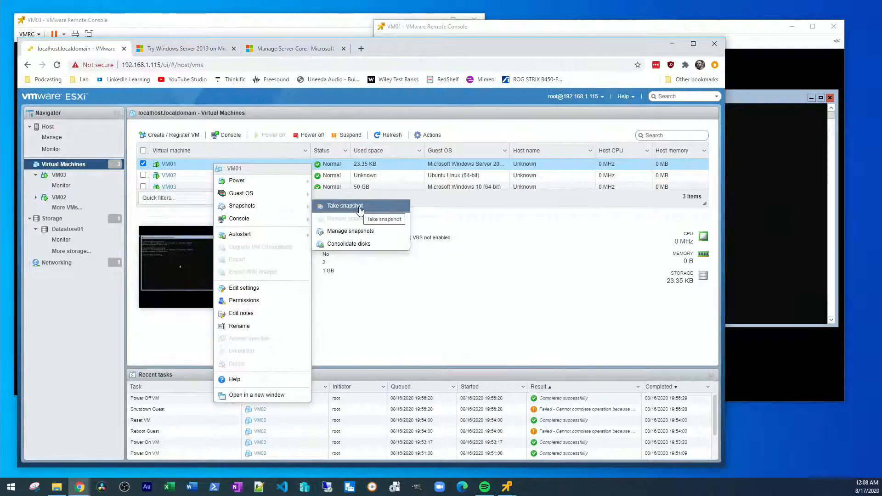
Step: Take a VM01 snapshot named 'test' without the VM's memory, then return to its console
click(360, 208)
click(376, 230)
text(test)
click(311, 308)
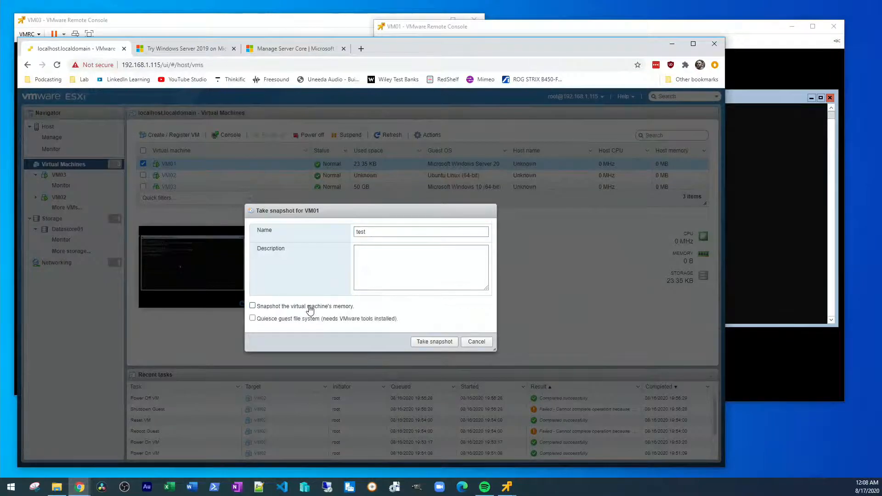
click(437, 344)
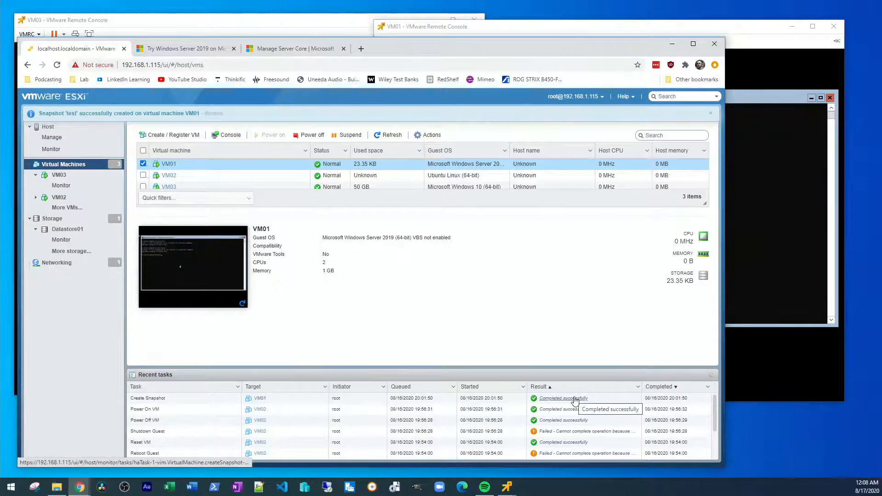
click(773, 176)
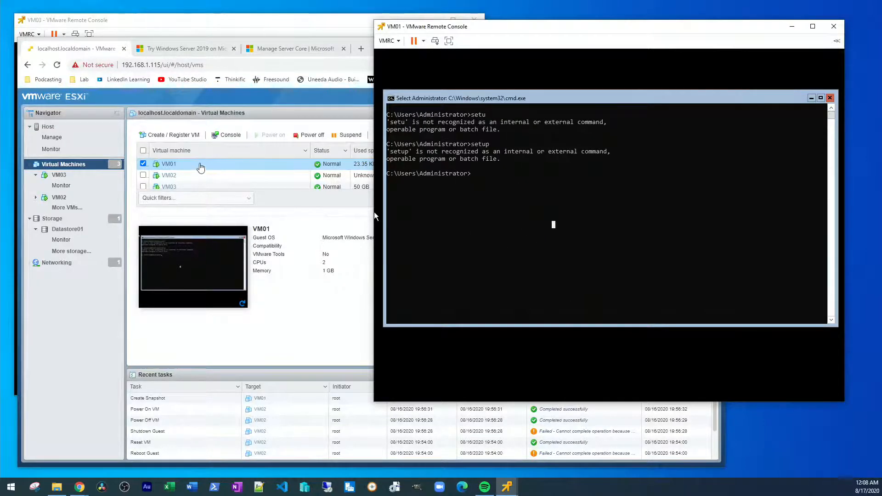
Step: Open VM01's Manage snapshots dialog from its right-click Snapshots menu
click(202, 165)
right_click(203, 165)
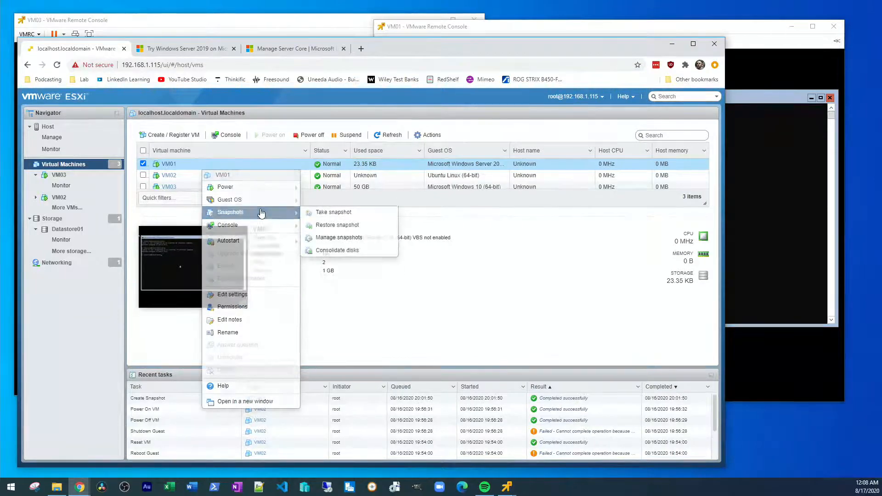
click(260, 213)
right_click(232, 171)
mouse_move(290, 212)
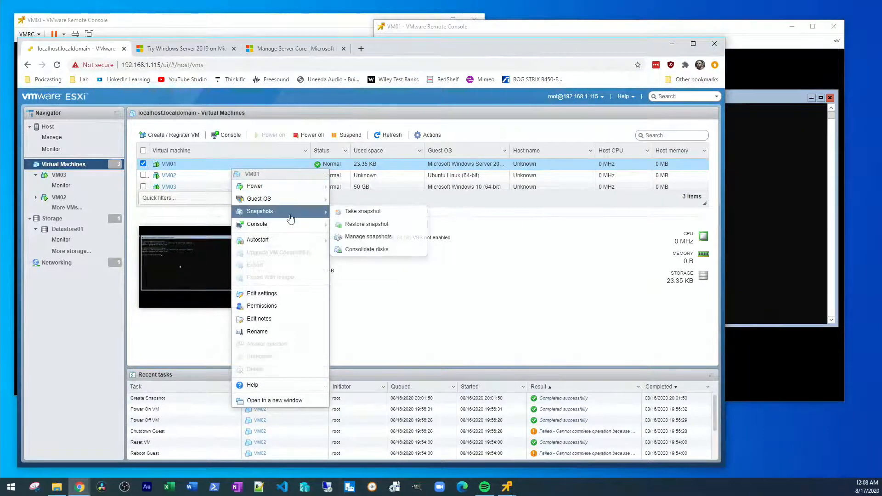
click(404, 236)
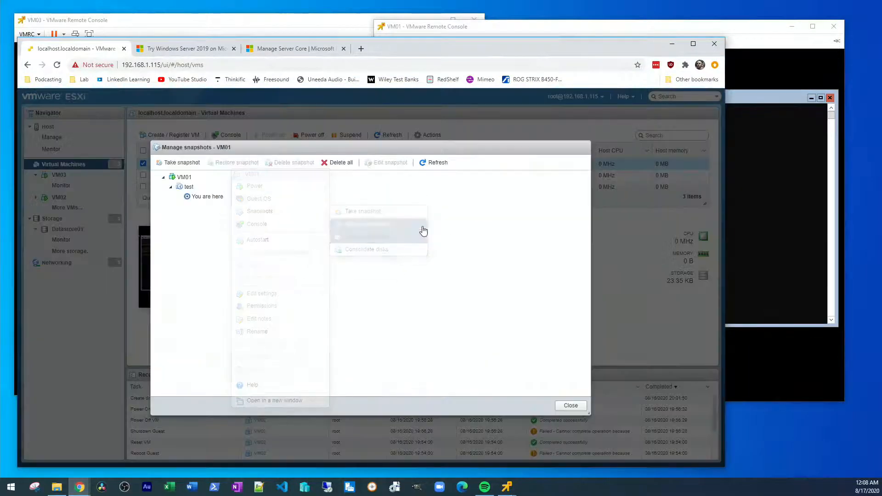
drag(418, 147, 462, 133)
Step: Select the 'test' snapshot in the snapshot tree to show its details
click(236, 163)
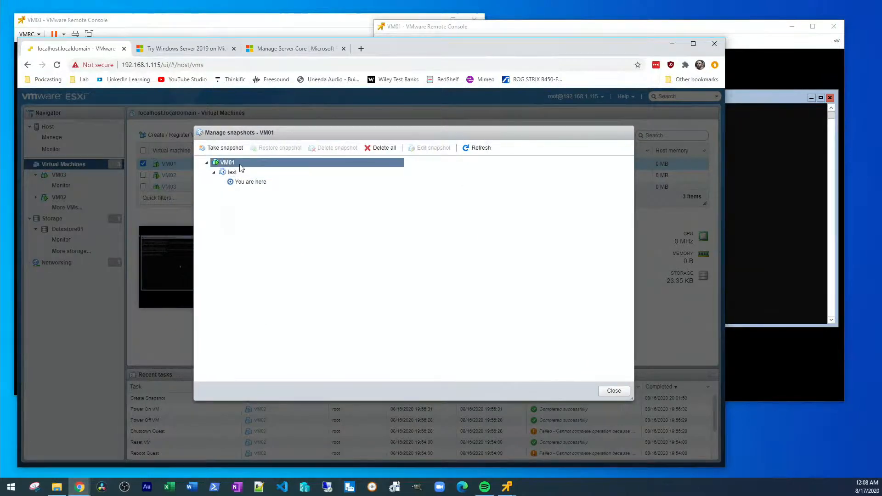
click(232, 172)
click(250, 182)
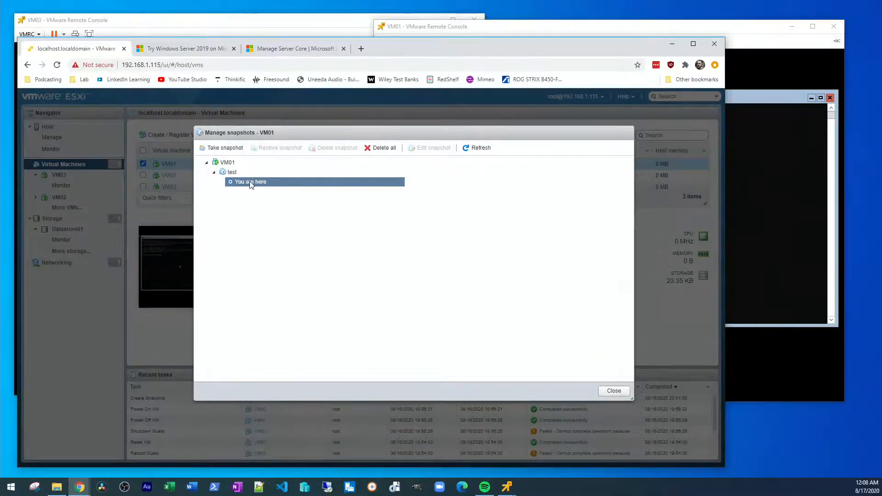
click(243, 172)
click(250, 183)
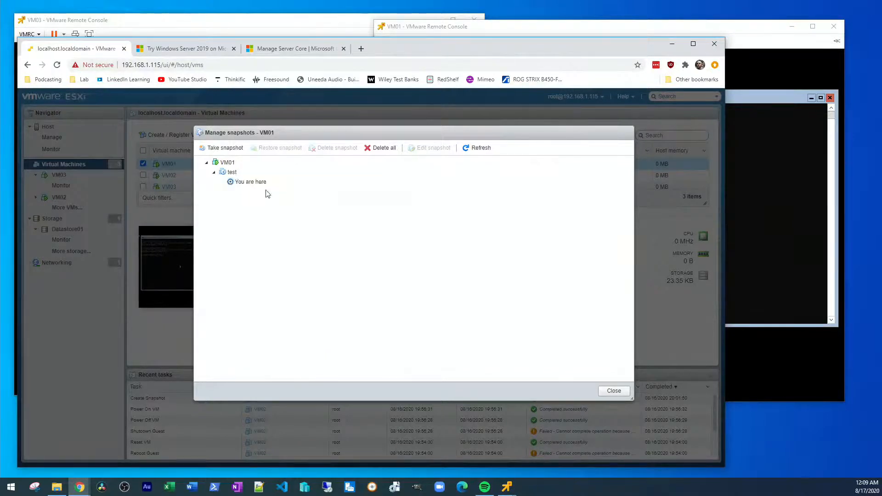
right_click(239, 176)
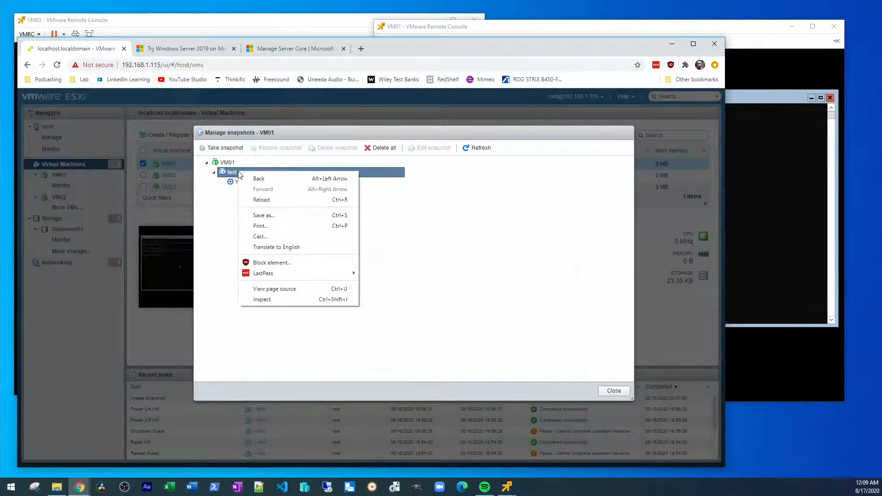
click(239, 174)
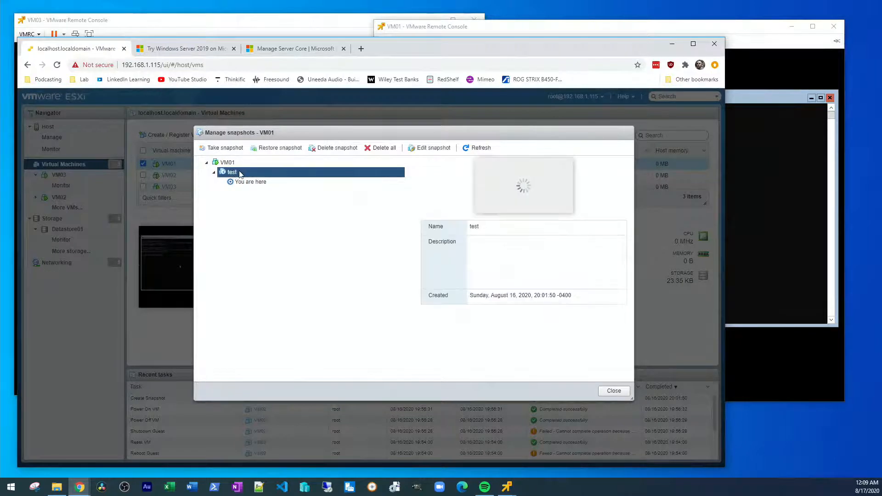
Step: Restore VM01 to the 'test' snapshot and power the VM back on from its console
click(283, 150)
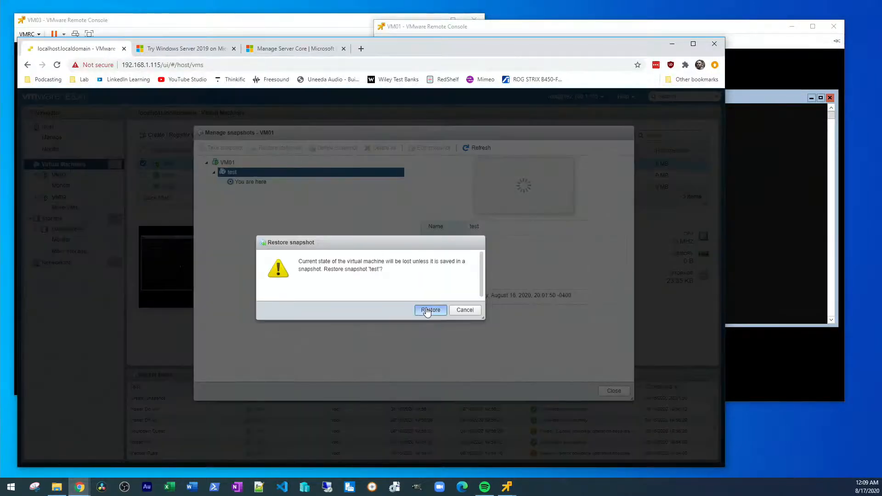
click(425, 309)
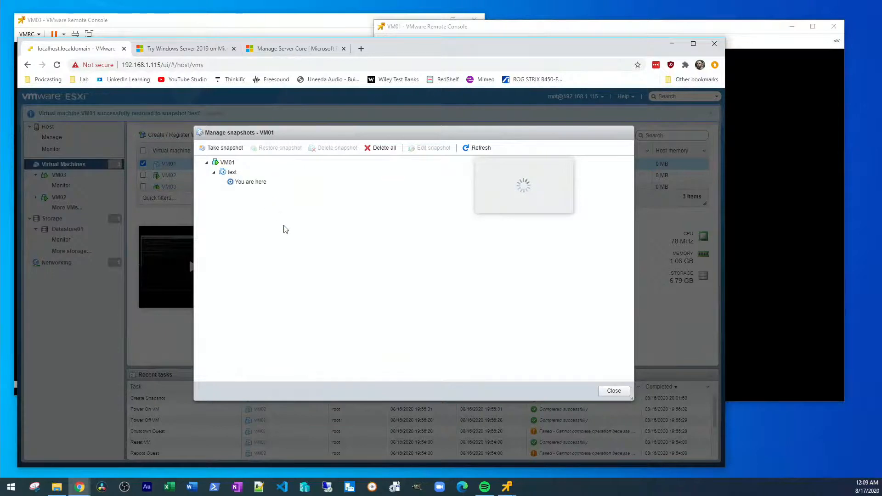
click(740, 180)
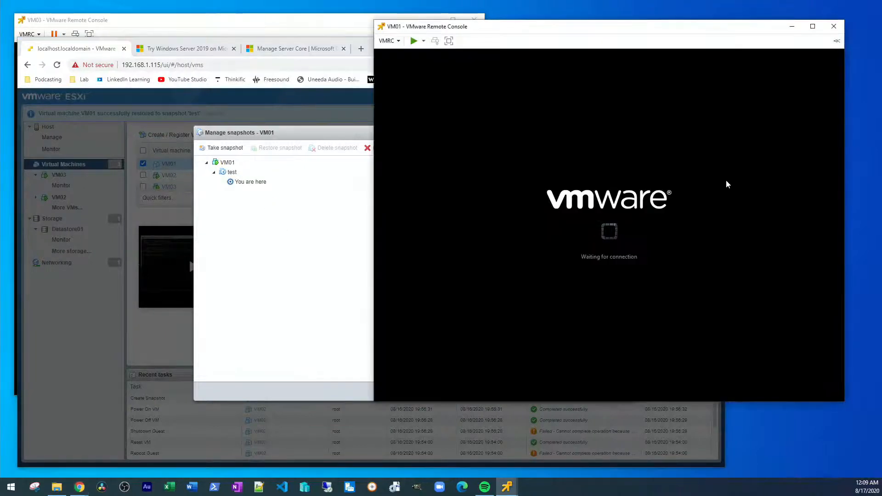
click(413, 42)
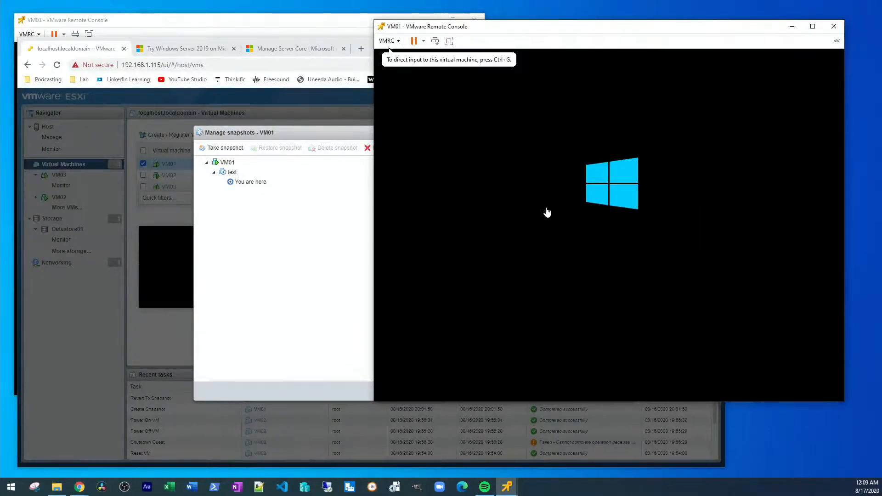
click(277, 205)
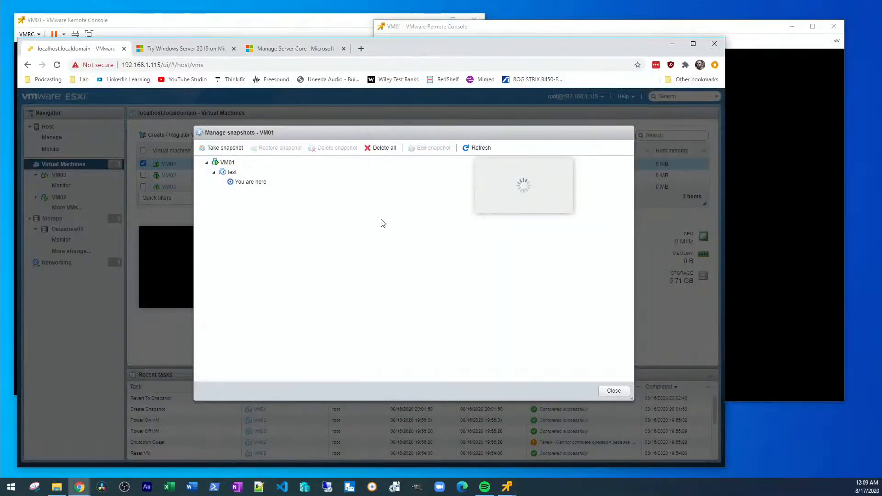
click(752, 34)
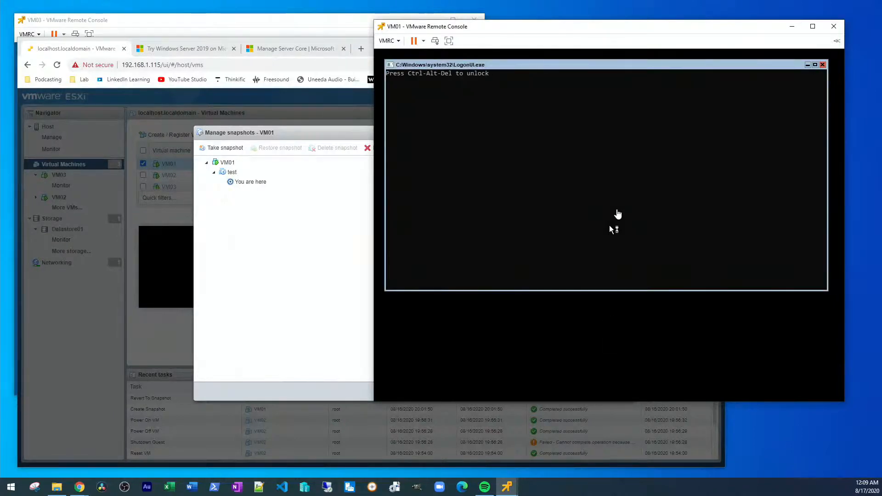
click(256, 191)
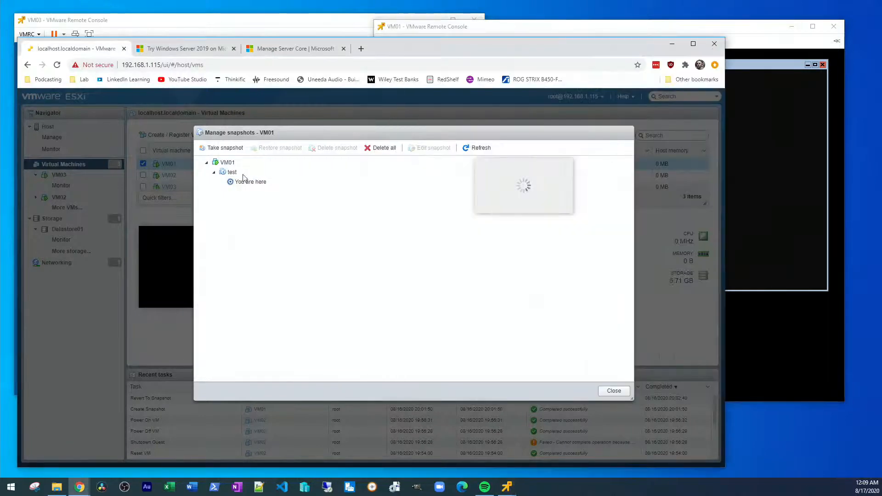
Step: Open and cancel a new VM01 snapshot, check the console, then reselect 'test'
click(226, 147)
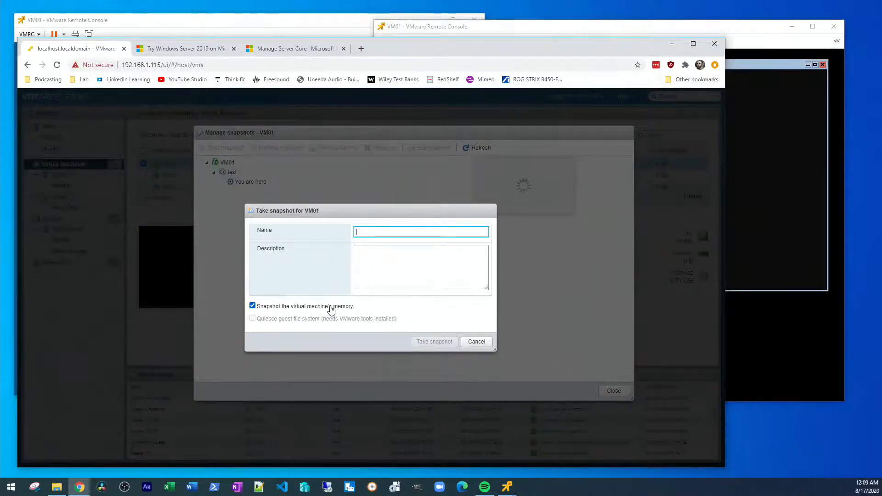
click(482, 344)
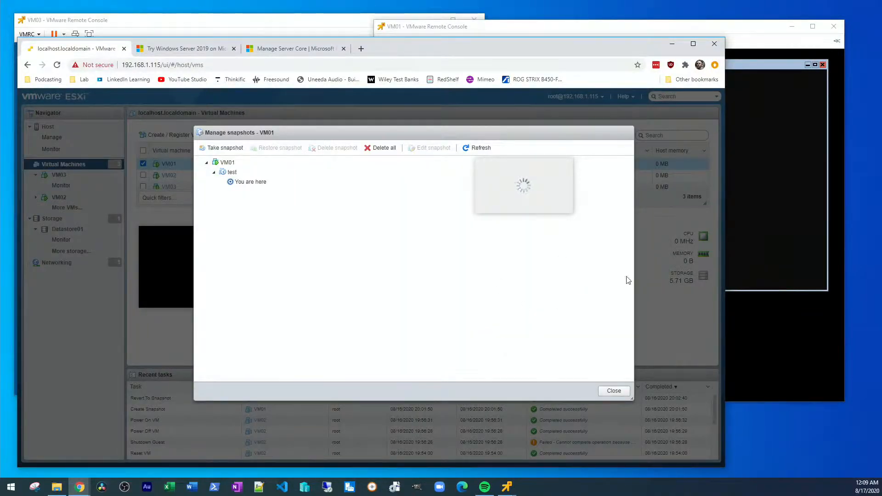
click(789, 234)
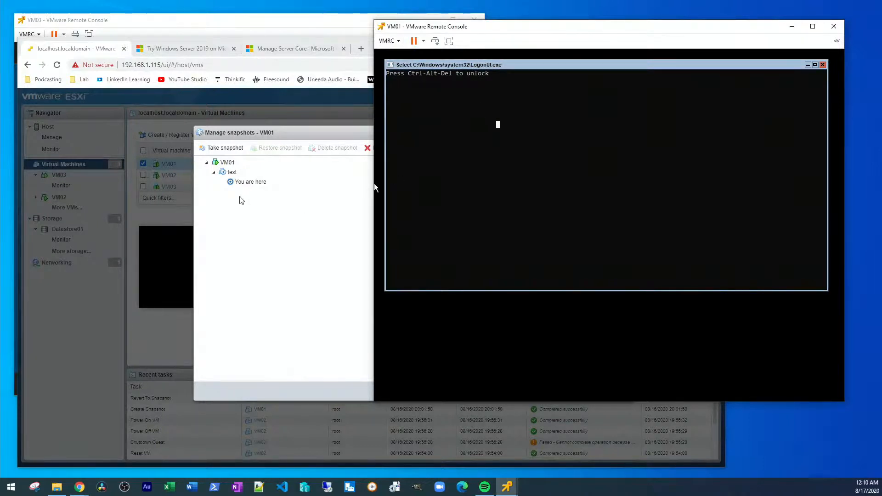
click(229, 172)
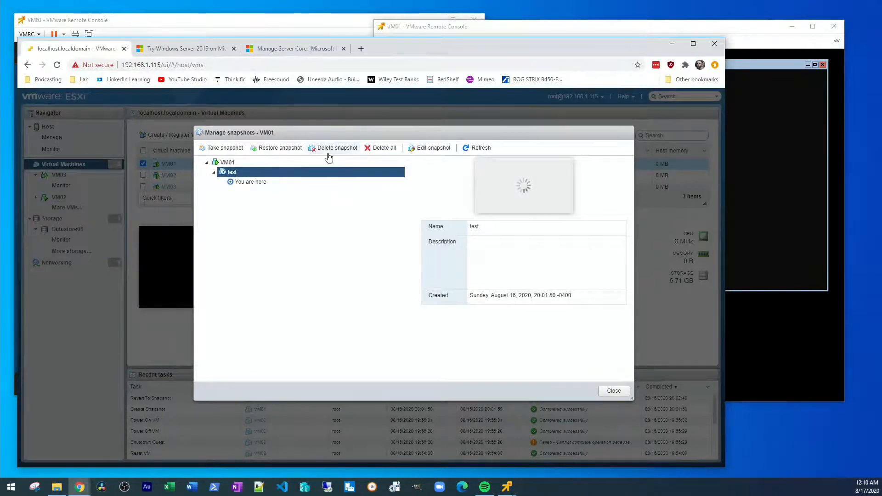
Step: Take a second VM01 snapshot named 'test02' with the machine's memory included
click(233, 152)
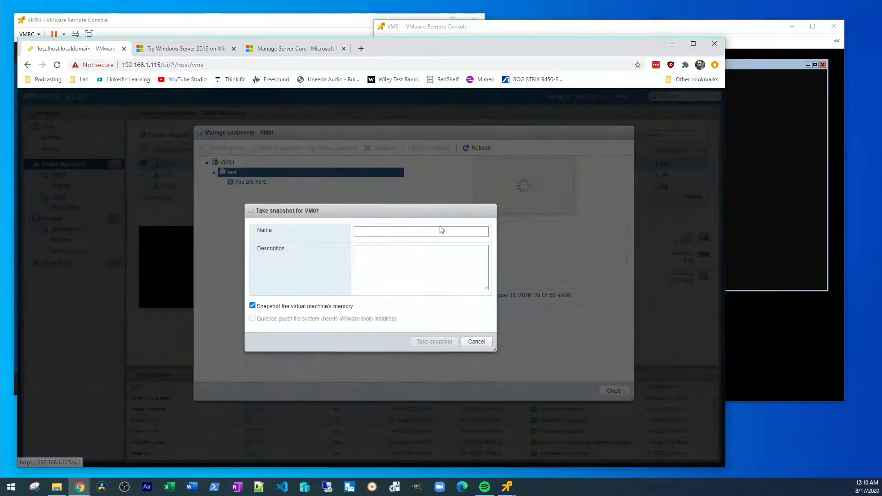
text(test02)
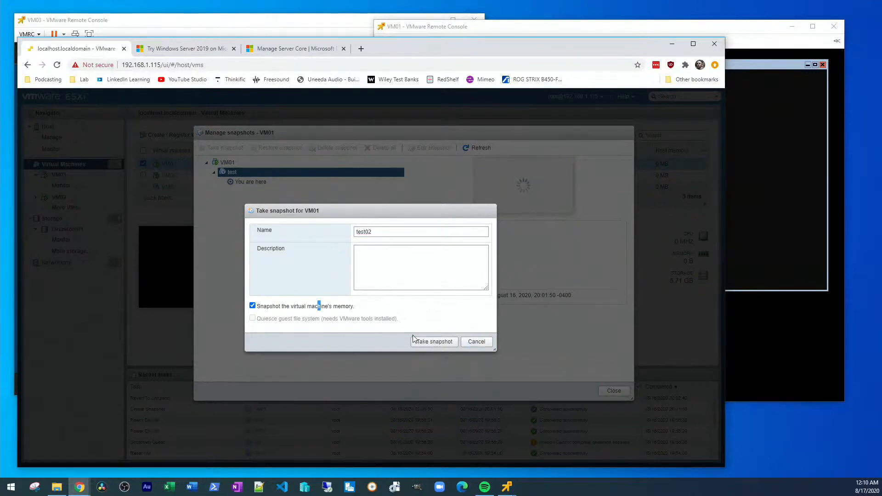
click(417, 340)
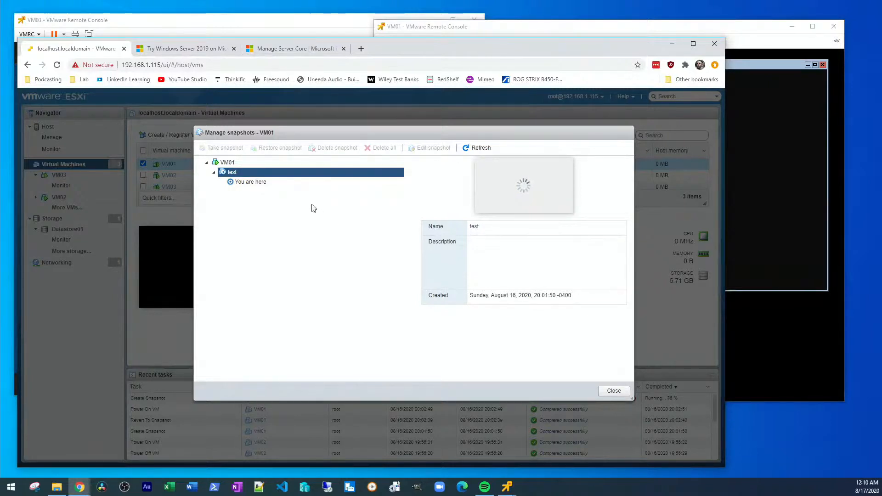
Step: View the 'test' and 'test02' snapshot details, then close the snapshot manager
click(234, 174)
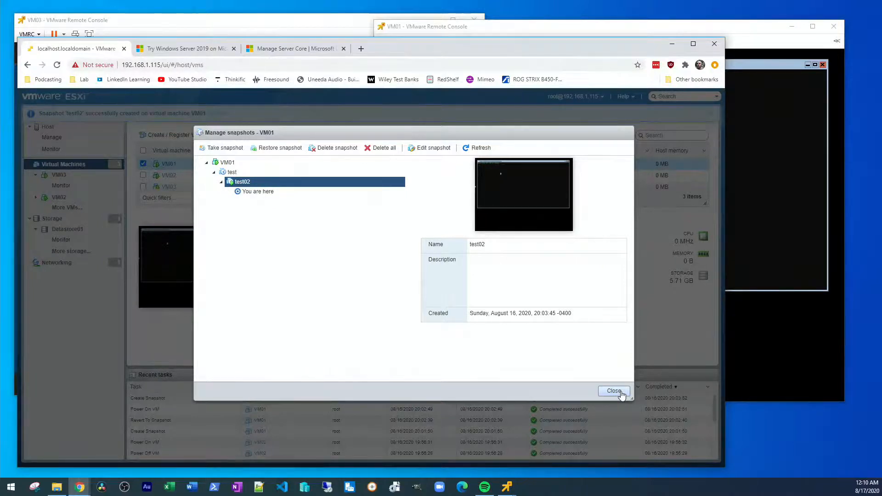
click(621, 394)
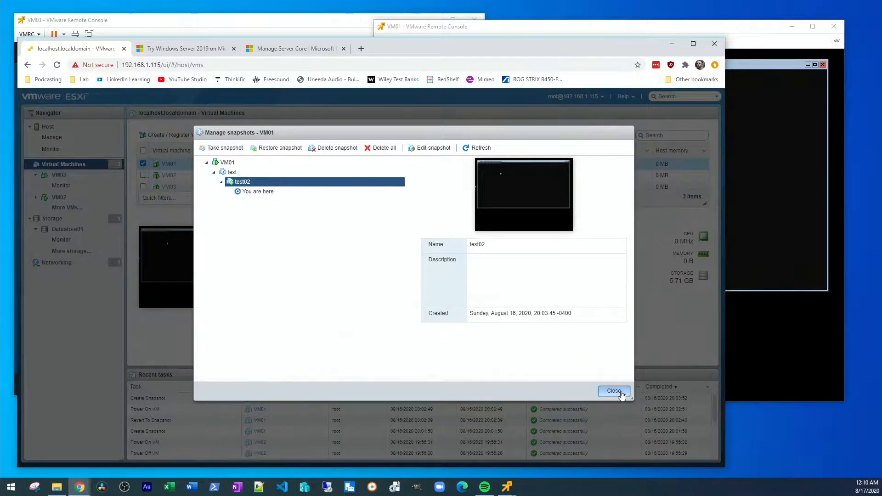
click(238, 172)
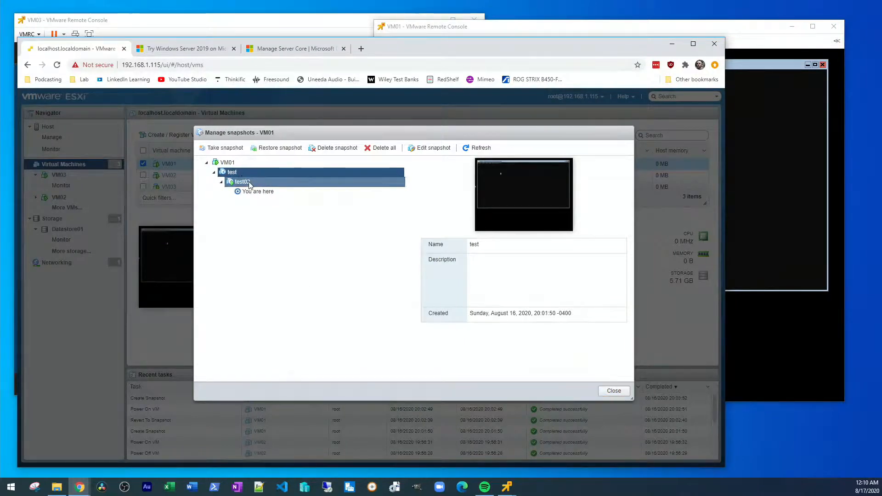
click(262, 183)
click(258, 173)
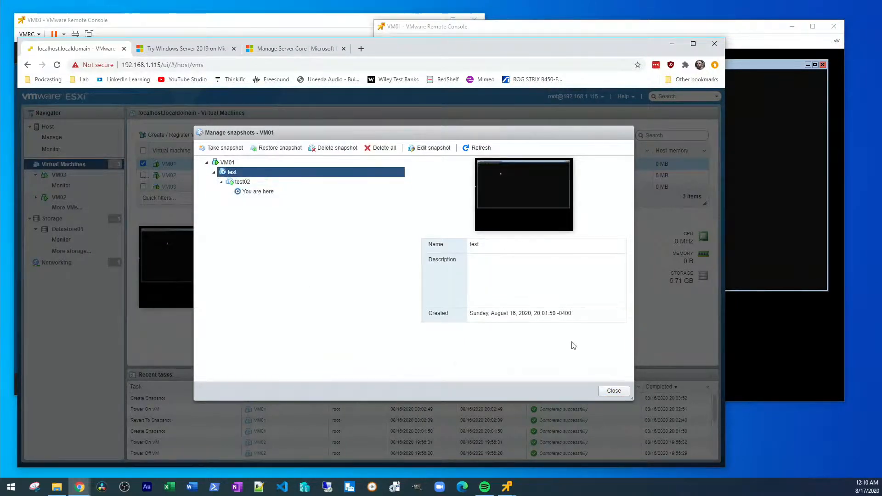
click(613, 390)
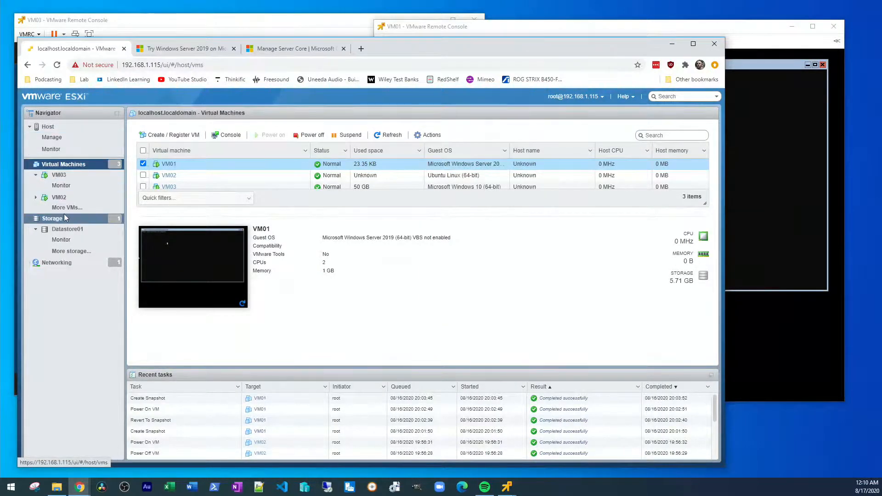
Step: Open Datastore01's file browser and list the contents of the VM01 folder
click(52, 219)
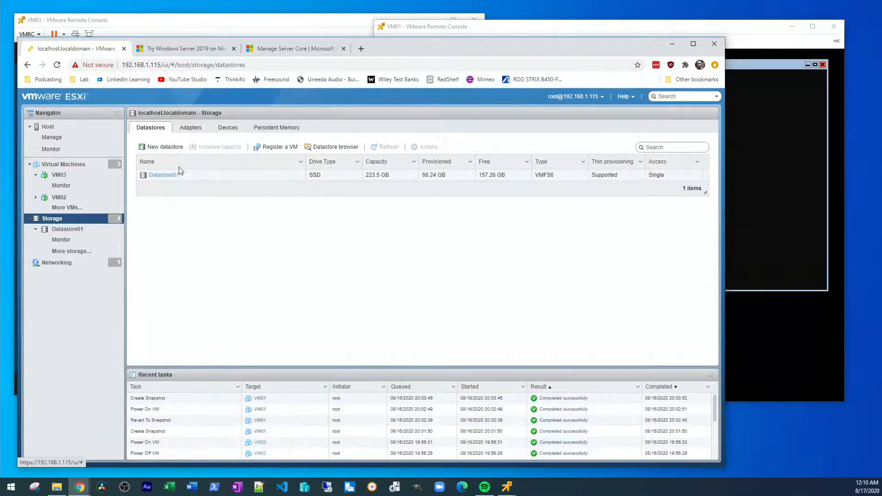
click(175, 175)
click(222, 134)
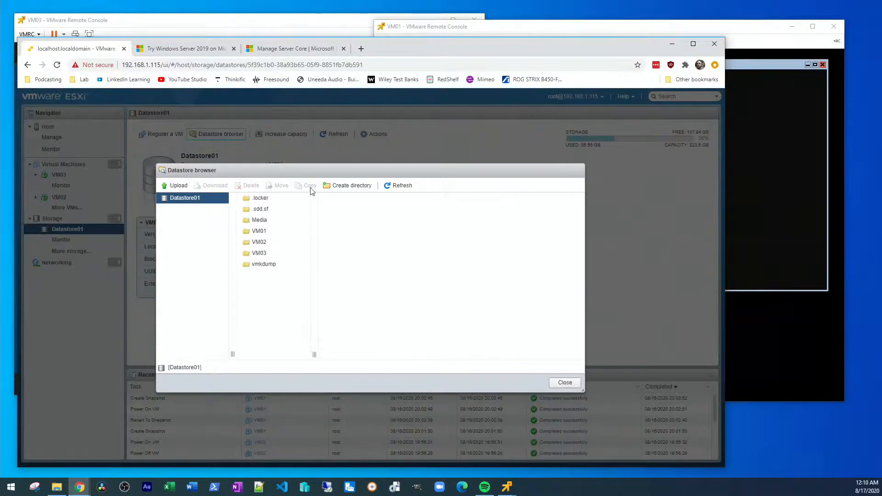
click(284, 232)
Step: Check the sizes of VM01.vmdk, VM01-000001.vmdk and VM01-000002.vmdk (42 MB), then close the browser
click(369, 243)
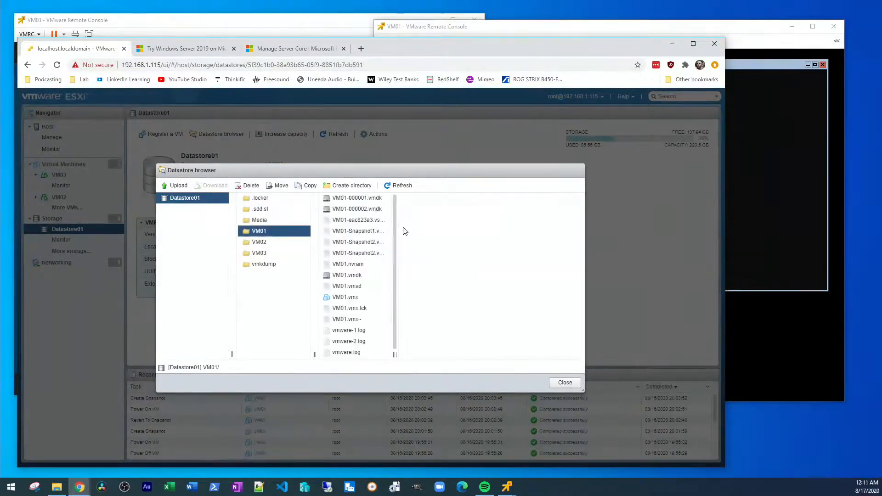
drag(395, 354, 436, 351)
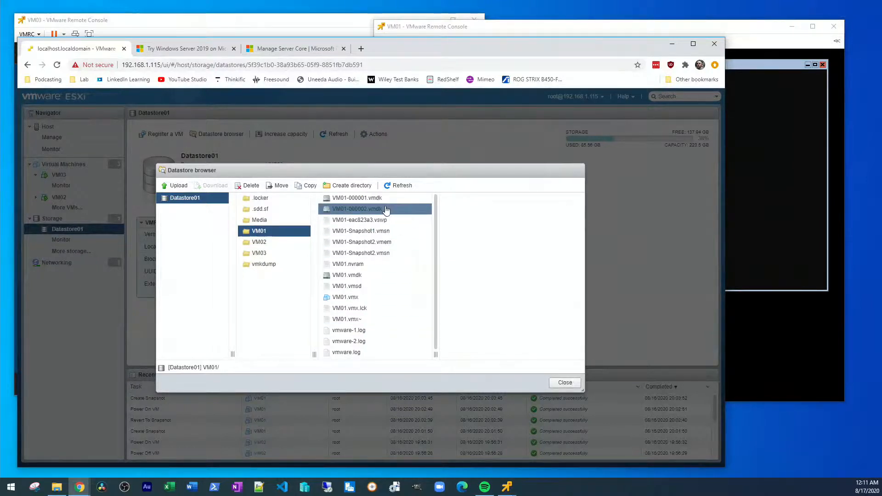
click(383, 278)
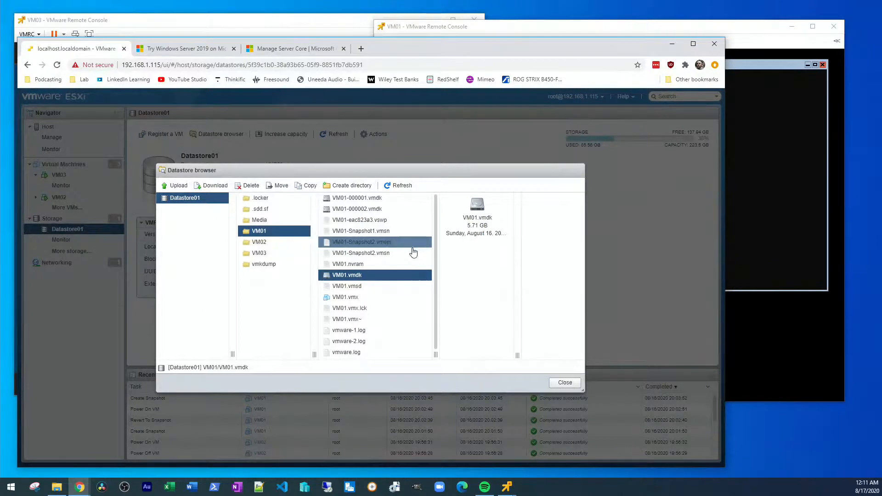
click(381, 202)
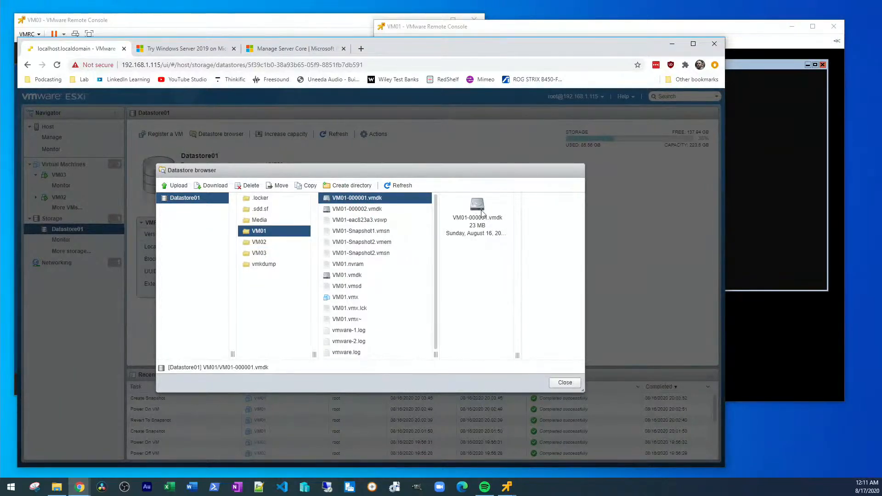
click(395, 214)
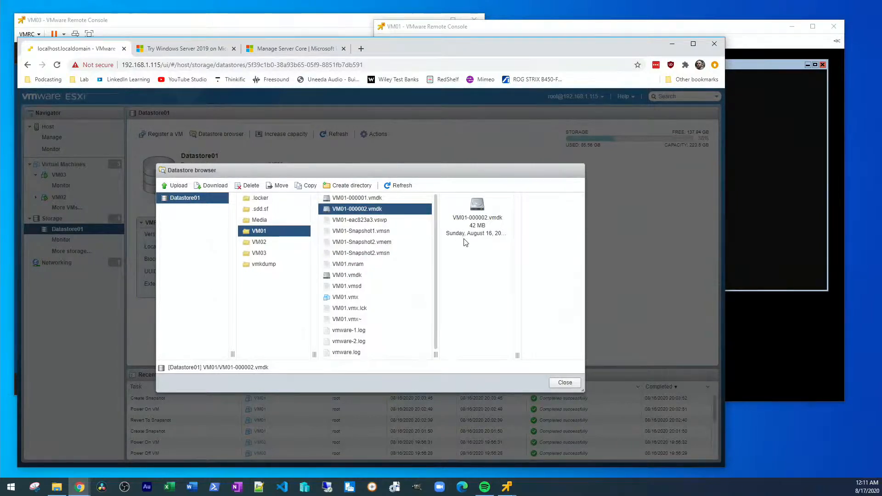
click(565, 383)
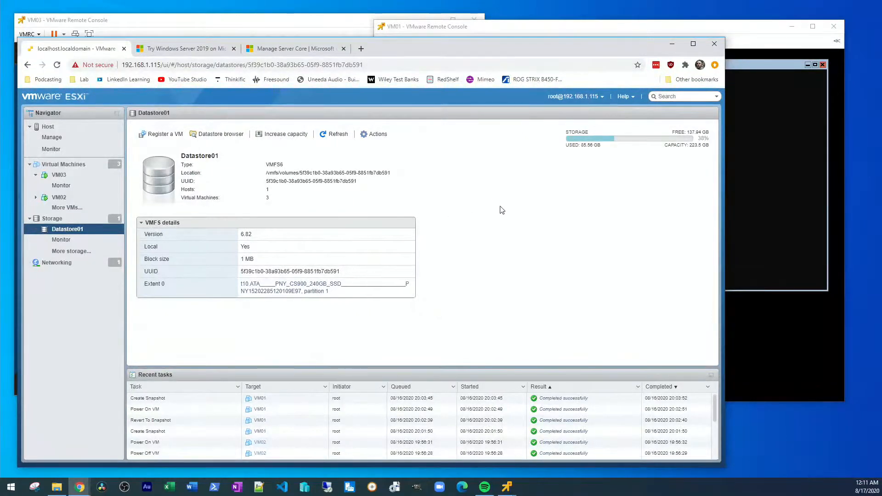
Step: Restart VM02 to finish its Ubuntu installation, then switch to VM03's console
drag(522, 48, 561, 293)
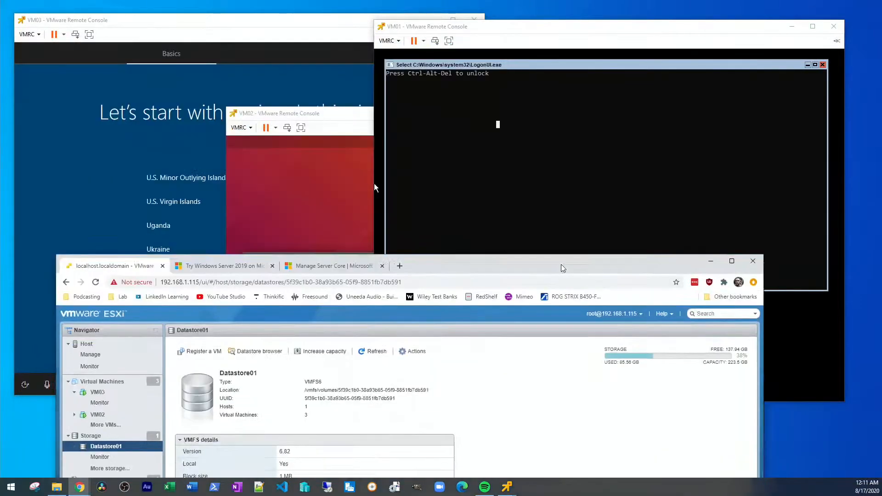
click(338, 113)
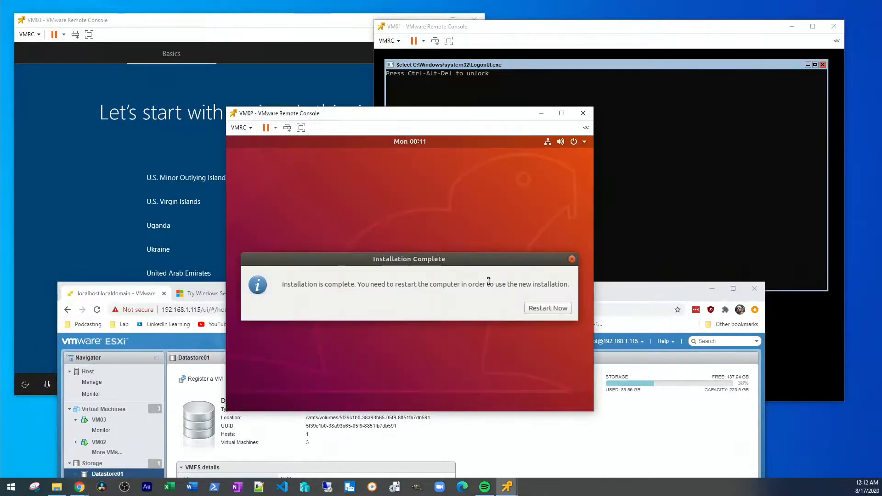
click(541, 306)
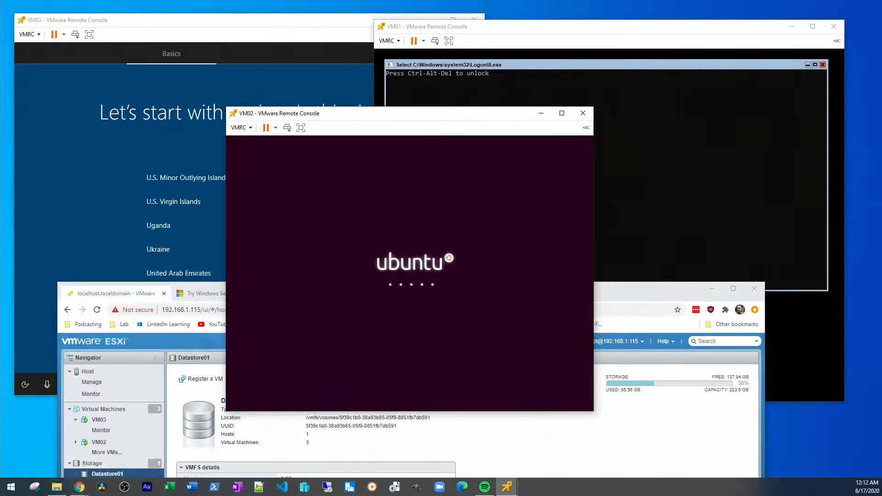
click(235, 20)
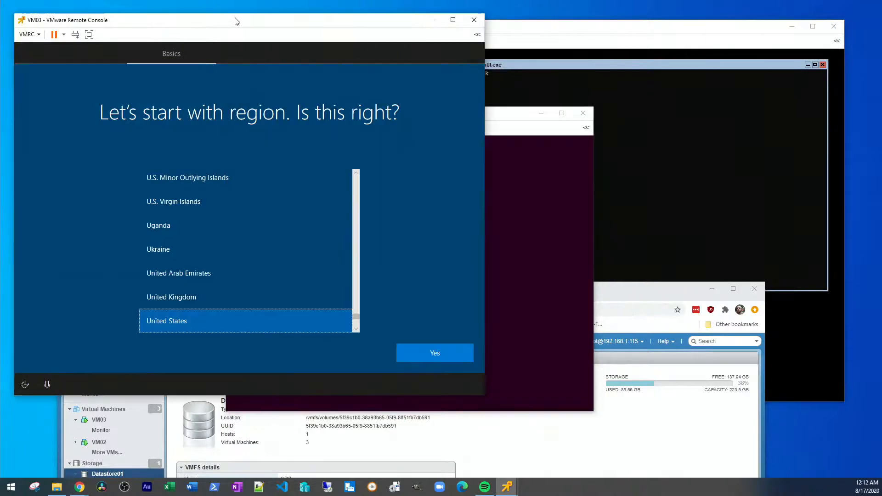
Step: On VM03, accept United States region and US keyboard, skipping a second layout
click(429, 352)
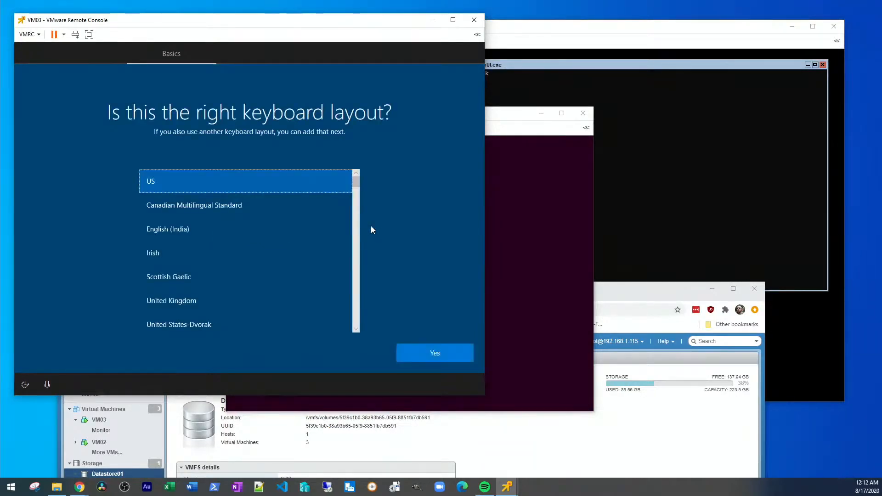
click(435, 354)
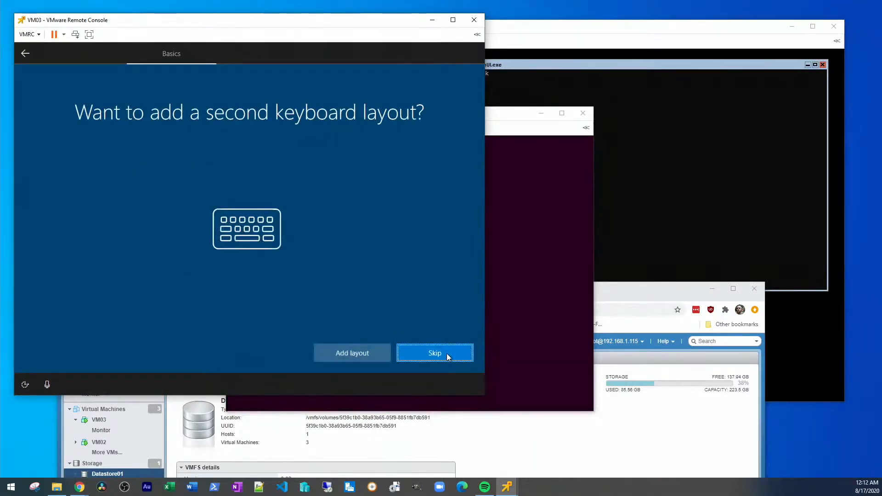
click(447, 361)
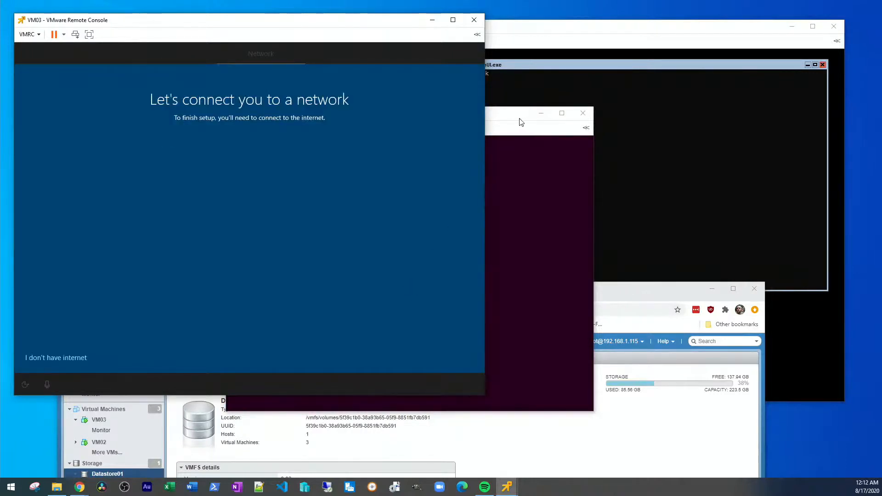
Step: Let VM02 continue rebooting, then continue VM03's setup without an internet connection
click(513, 122)
drag(513, 122, 580, 121)
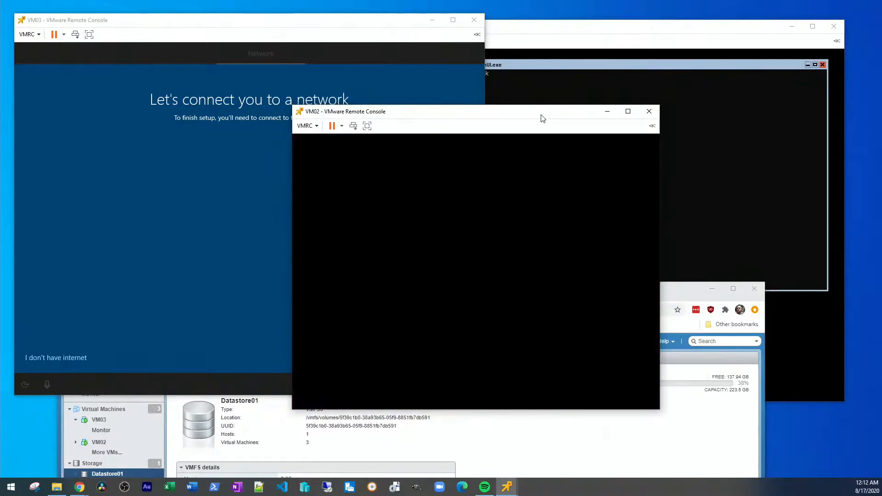
drag(542, 118, 546, 125)
key(Return)
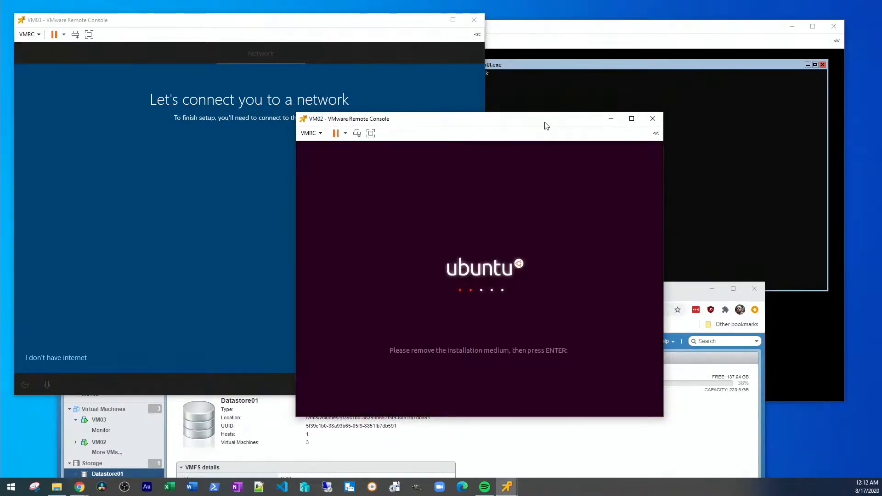
drag(546, 126, 540, 127)
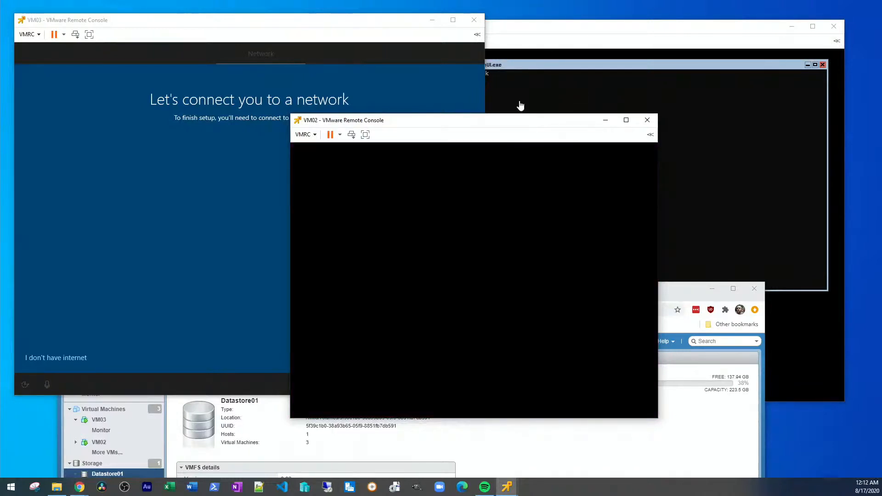
drag(528, 130, 532, 140)
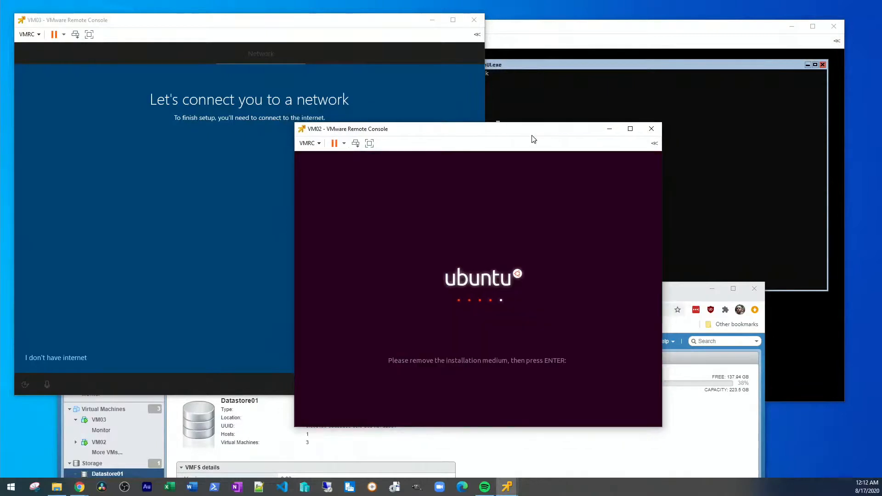
click(397, 111)
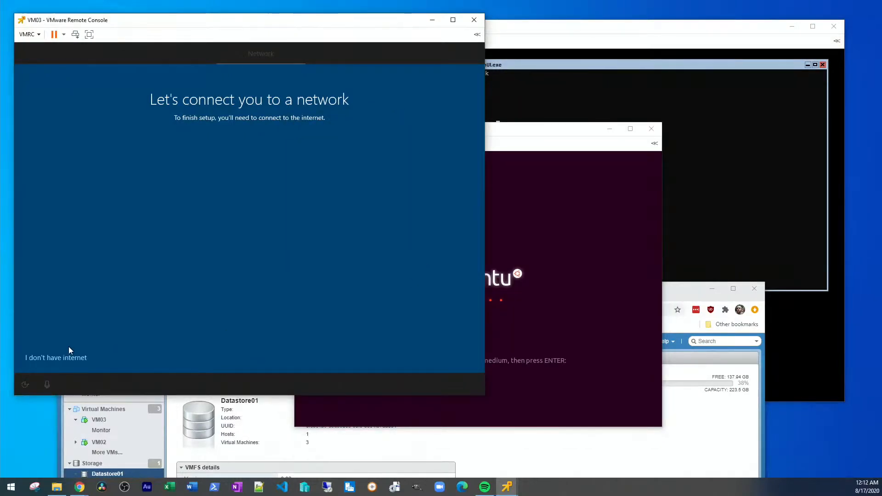
click(65, 358)
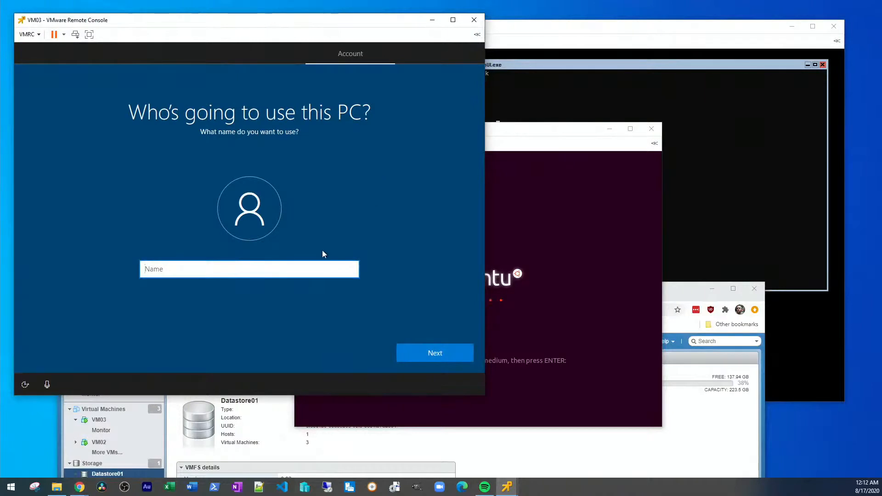
Step: Create VM03's local account name and password, accept privacy settings, and decline activity history
text(Dustin)
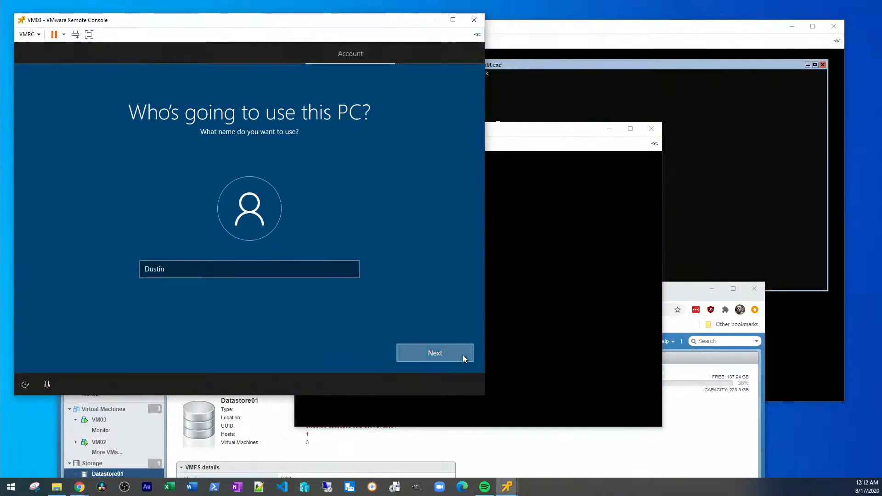
click(462, 355)
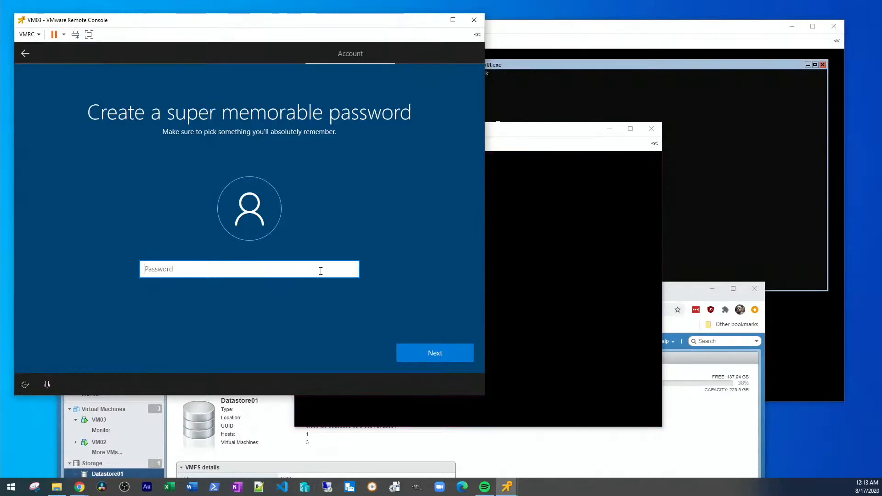
click(461, 354)
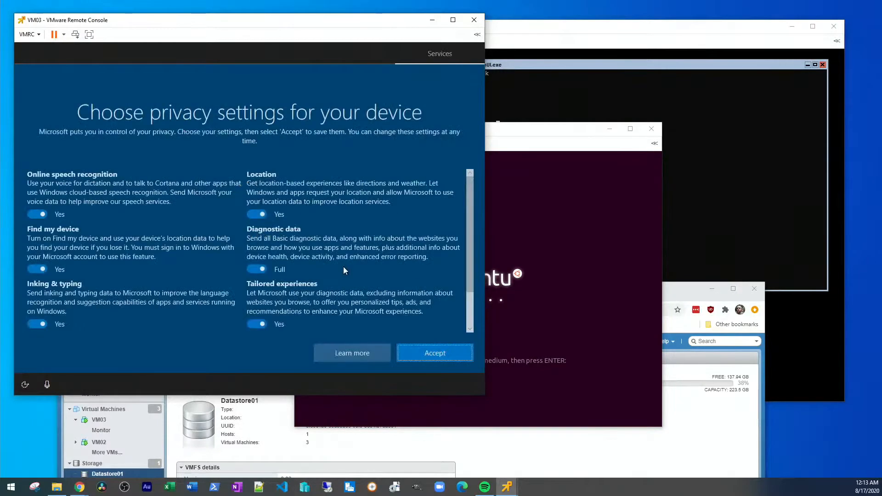
click(439, 353)
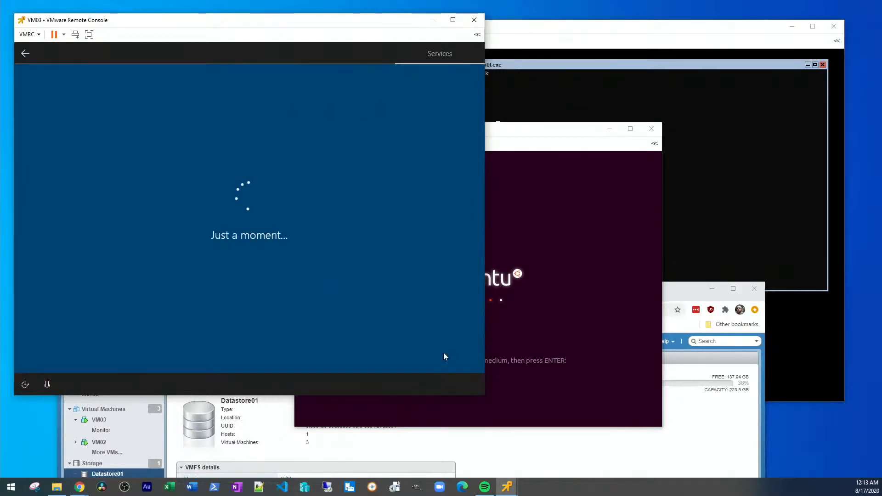
click(383, 350)
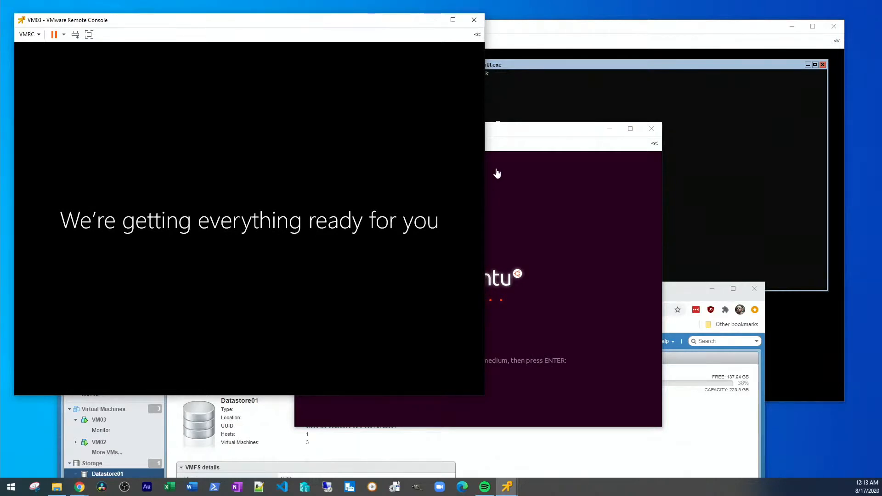
Step: Rearrange the VM02 and VM03 console windows to watch both finish booting
drag(515, 133, 532, 143)
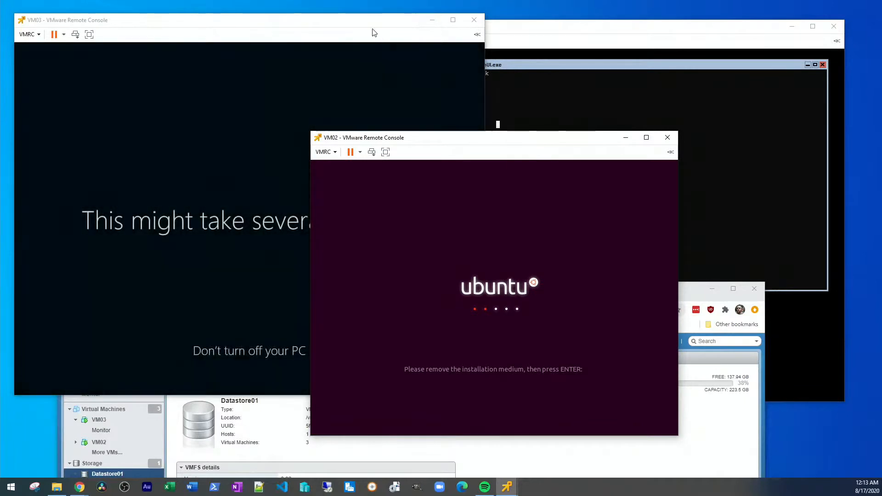
mouse_move(372, 28)
mouse_down()
mouse_move(380, 43)
mouse_move(385, 25)
mouse_up()
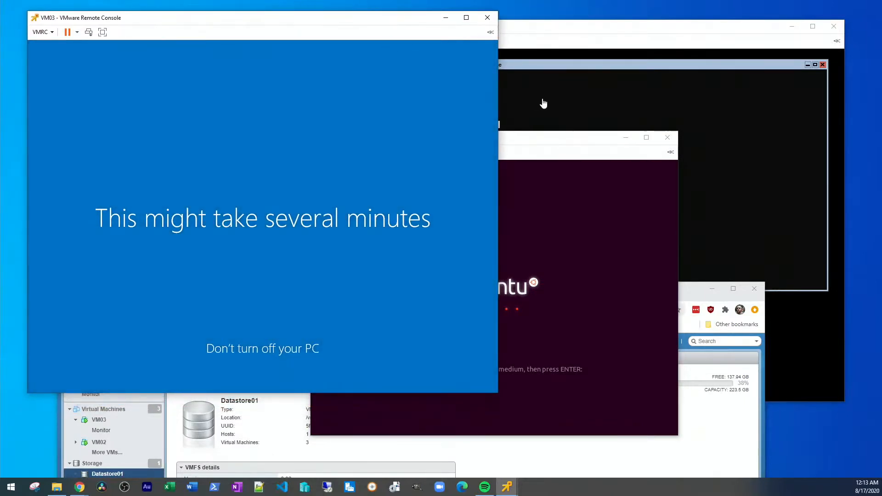
drag(547, 140, 514, 139)
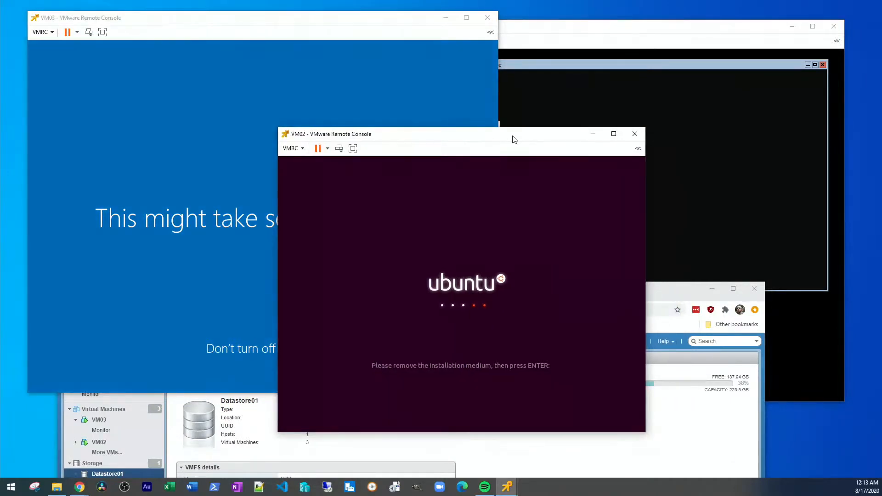
drag(514, 140, 524, 145)
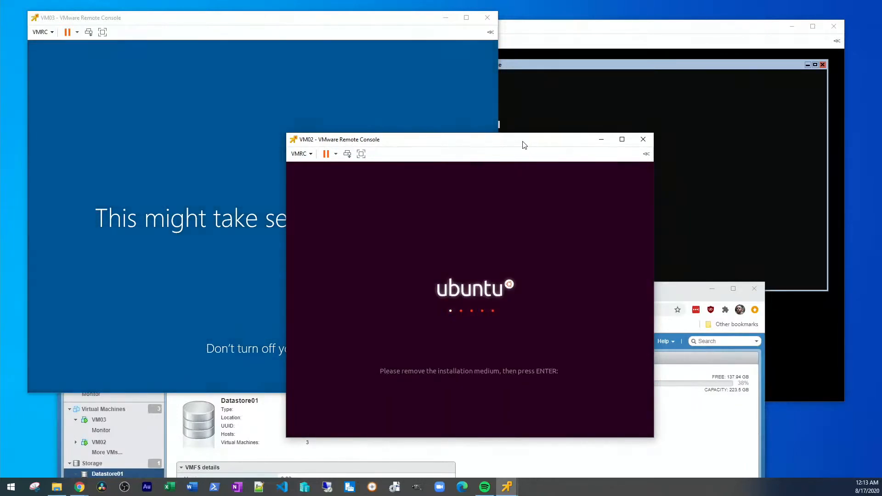
drag(524, 145, 518, 131)
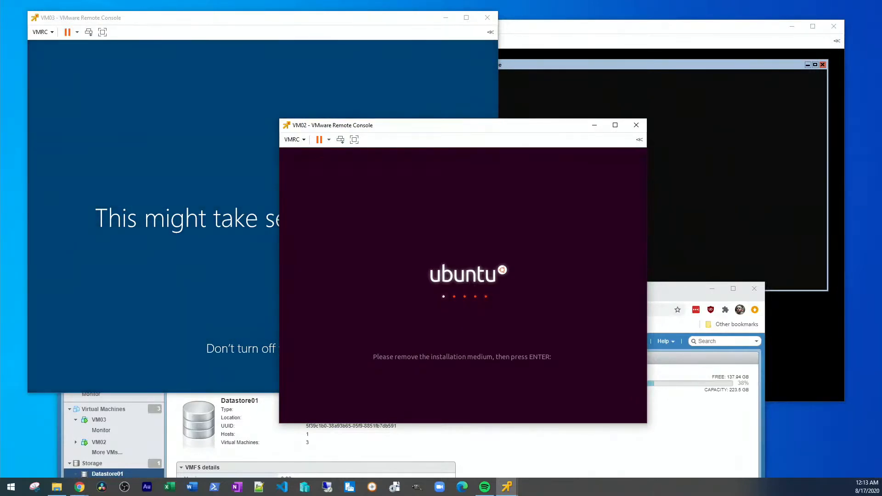
Step: Bring the ESXi browser window showing Datastore01 to the front, positioned at the screen top
click(689, 418)
drag(593, 292, 618, 37)
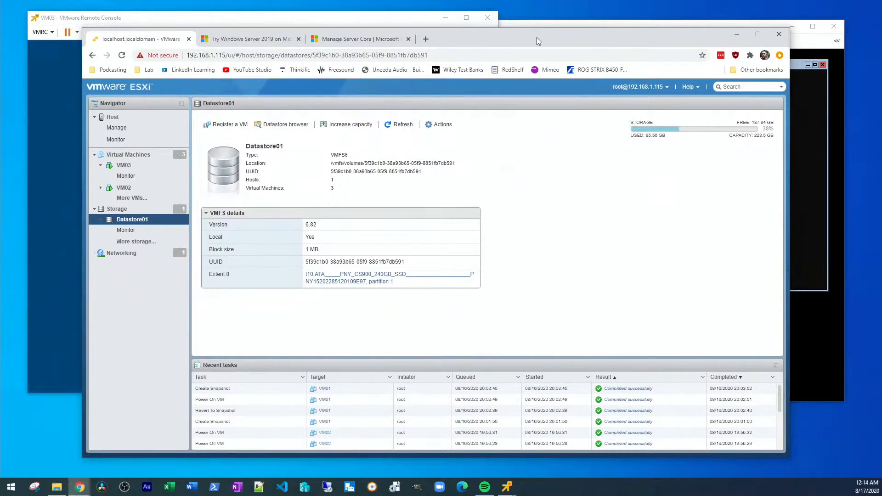
drag(535, 37, 538, 38)
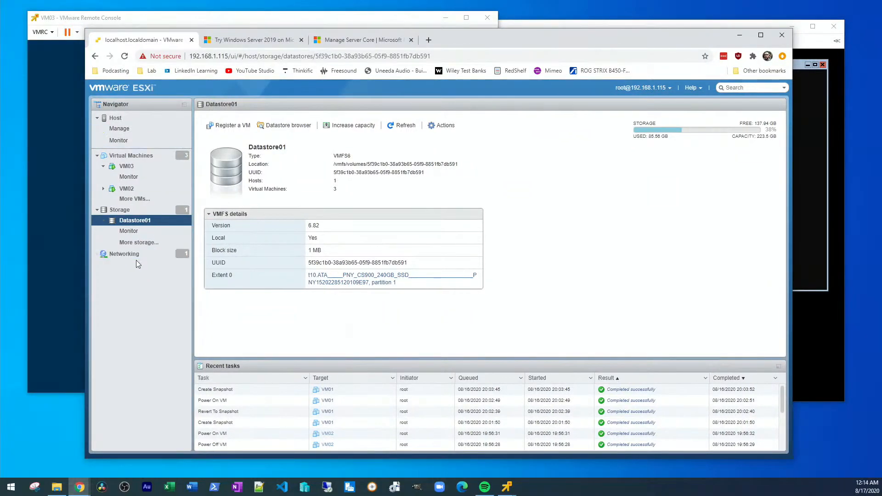